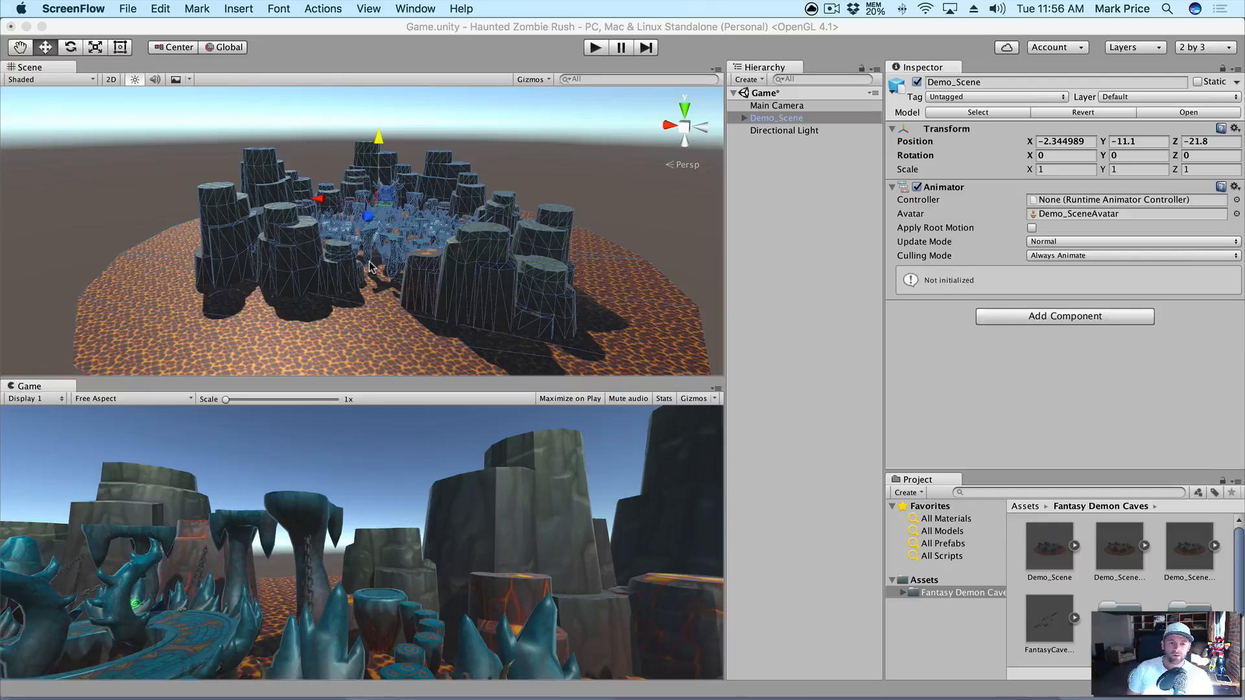
Step: Toggle the Directional Light object to compare the scene with and without it, leaving it deactivated
{"action": "left_click", "coordinate": [798, 131]}
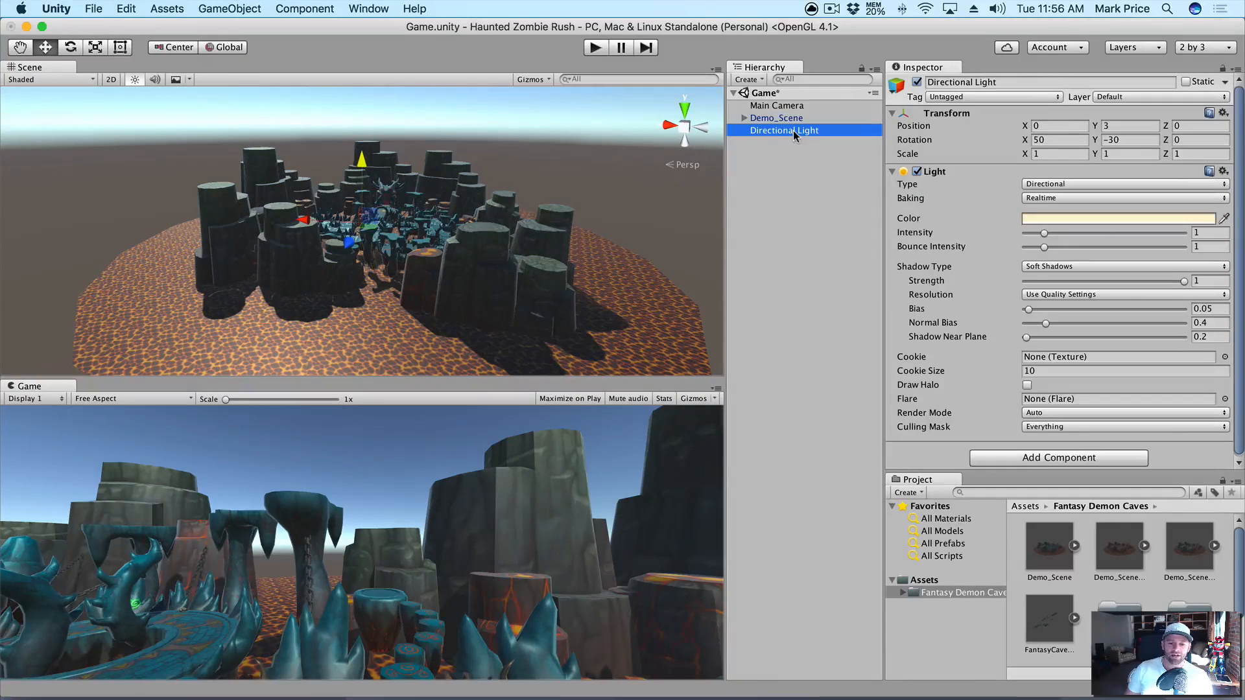
{"action": "left_click", "coordinate": [917, 81]}
{"action": "left_click", "coordinate": [917, 82]}
{"action": "left_click", "coordinate": [917, 82]}
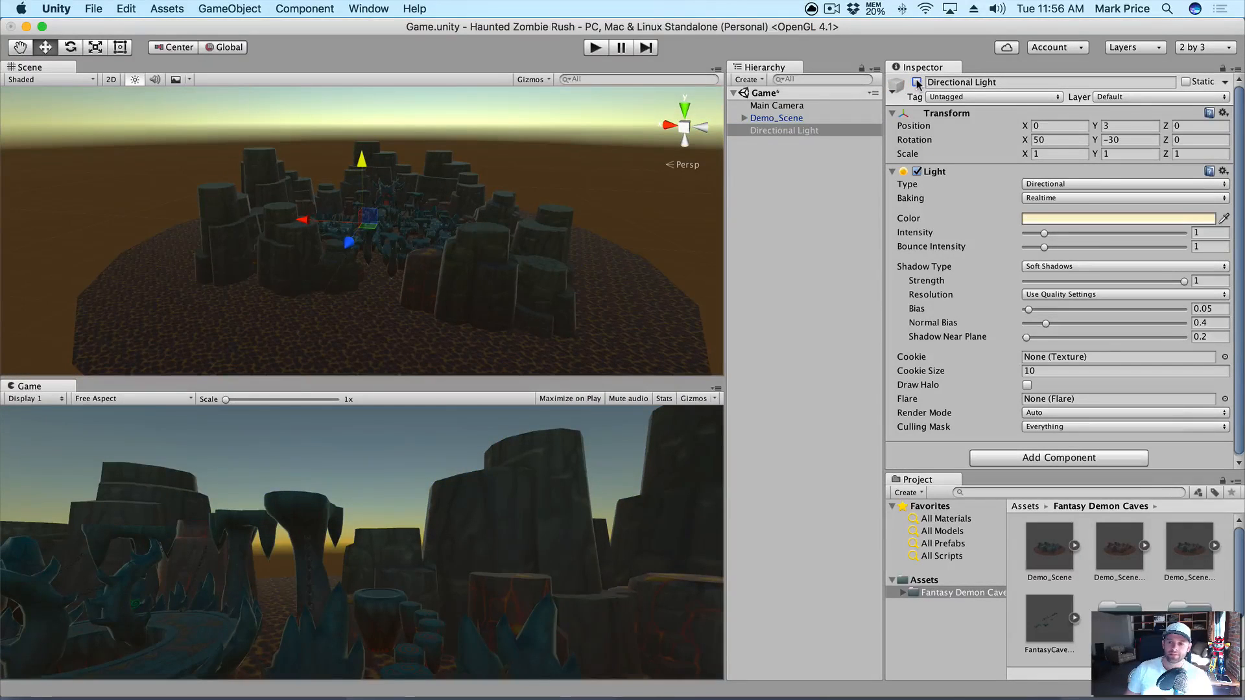
{"action": "left_click", "coordinate": [917, 83]}
{"action": "left_click", "coordinate": [917, 82]}
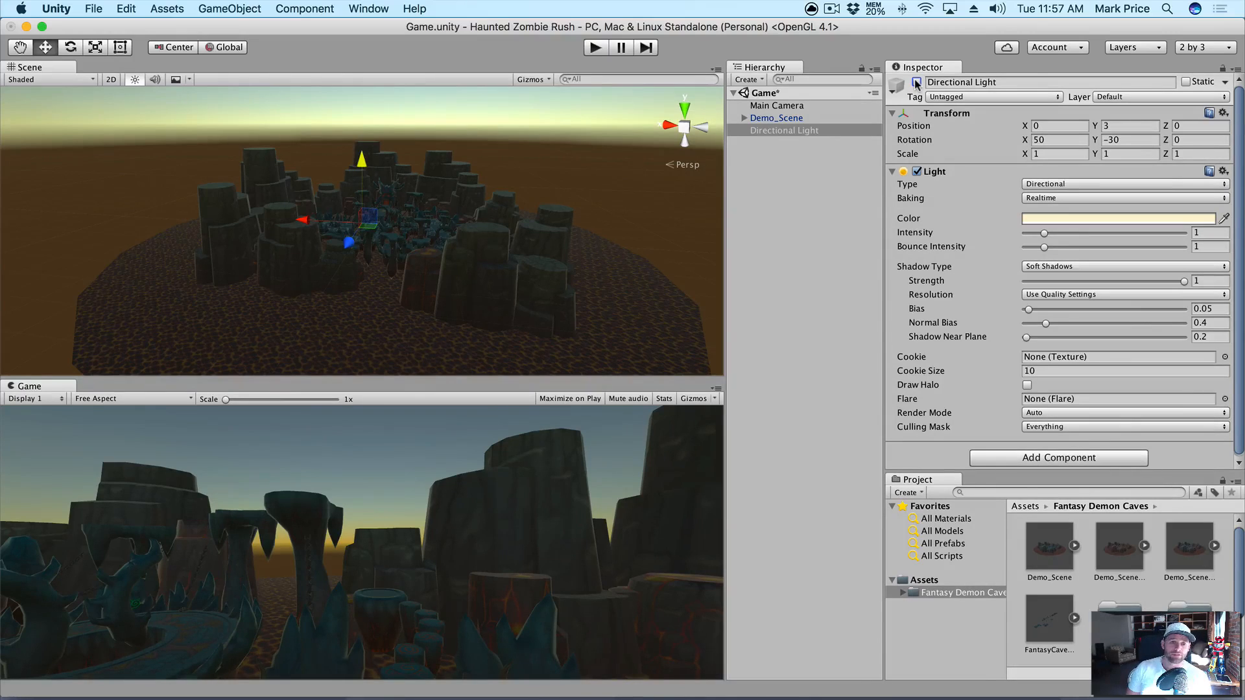
Step: Save the Game scene with the Directional Light selected
{"action": "left_click", "coordinate": [782, 120]}
{"action": "left_click", "coordinate": [783, 131]}
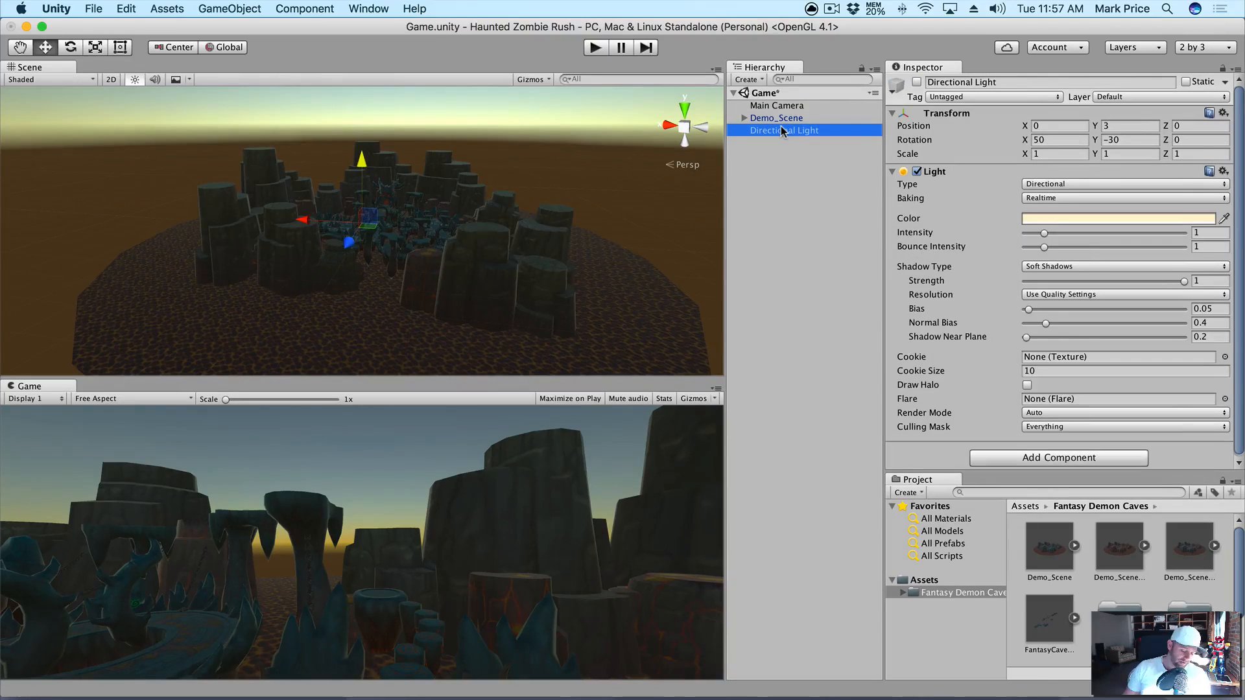
{"action": "key", "text": "super+s"}
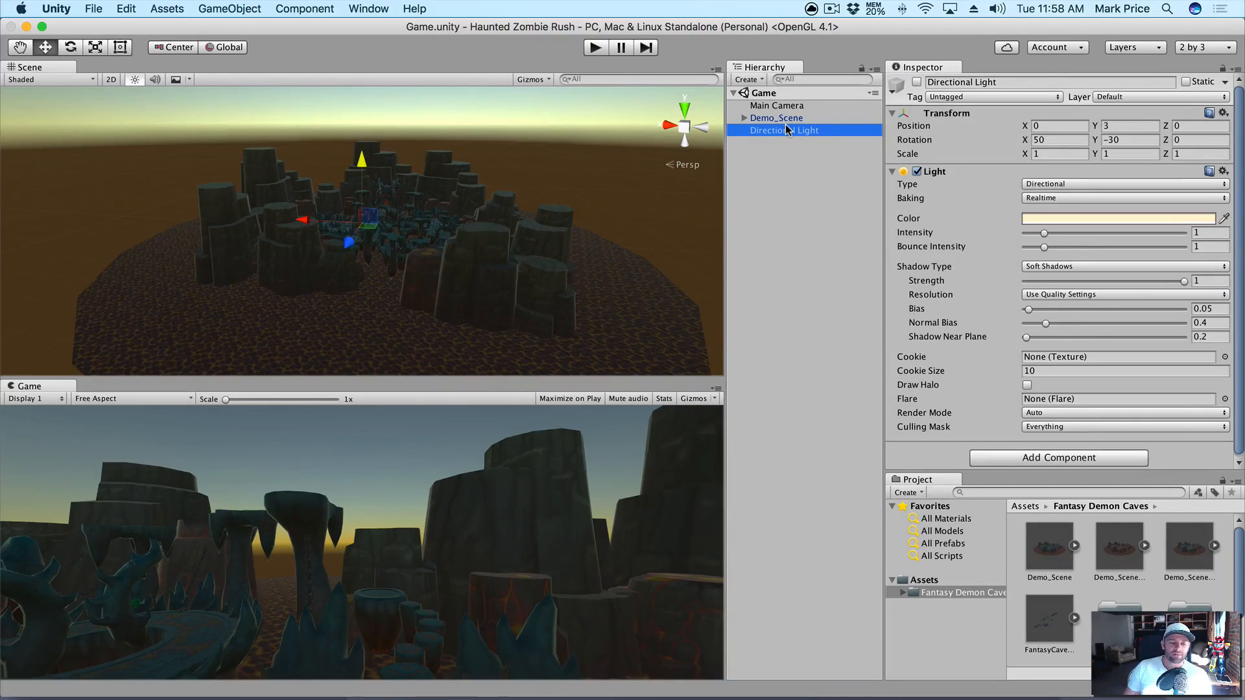
Step: Open the scene's Lighting settings and look through the Ambient Source options without changing the selection
{"action": "left_click", "coordinate": [367, 9]}
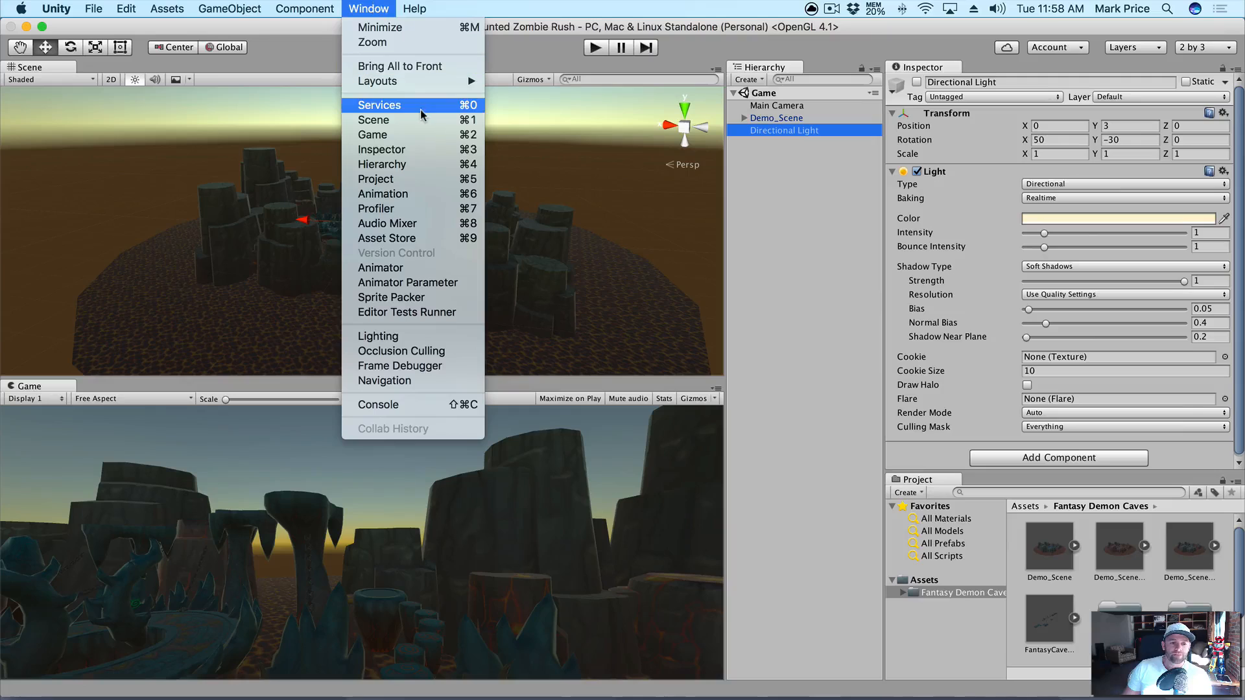
{"action": "left_click", "coordinate": [408, 336]}
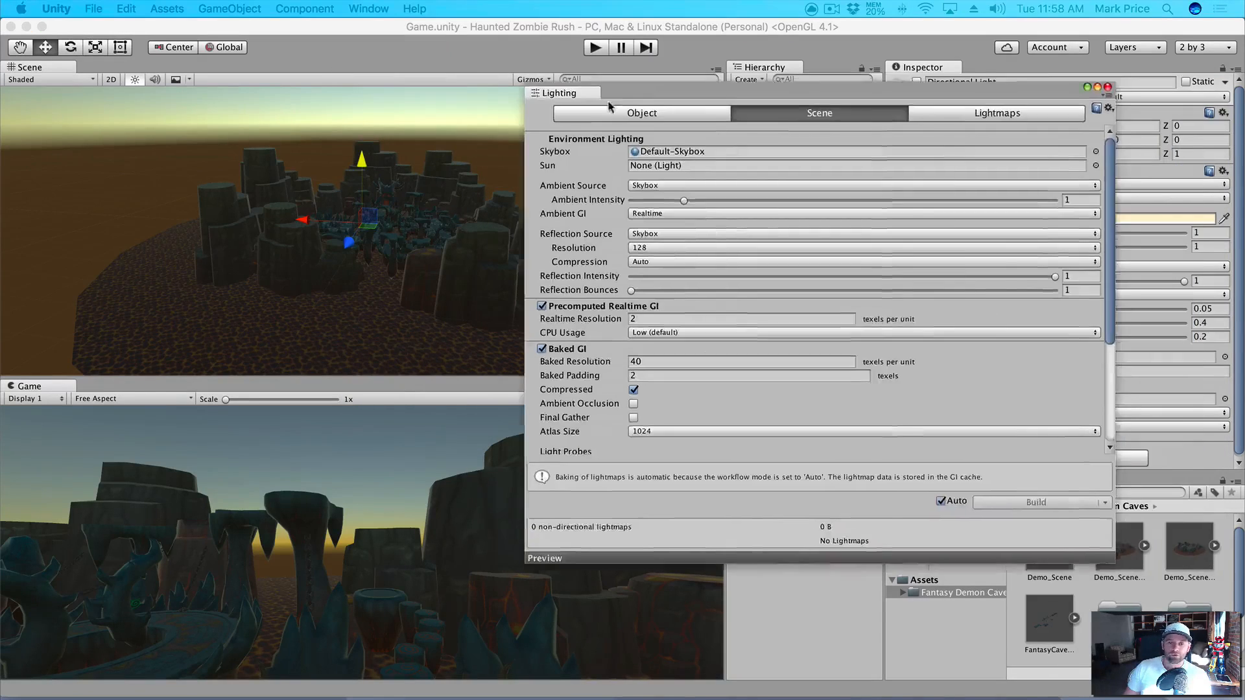
{"action": "left_click_drag", "start_coordinate": [668, 92], "coordinate": [699, 71]}
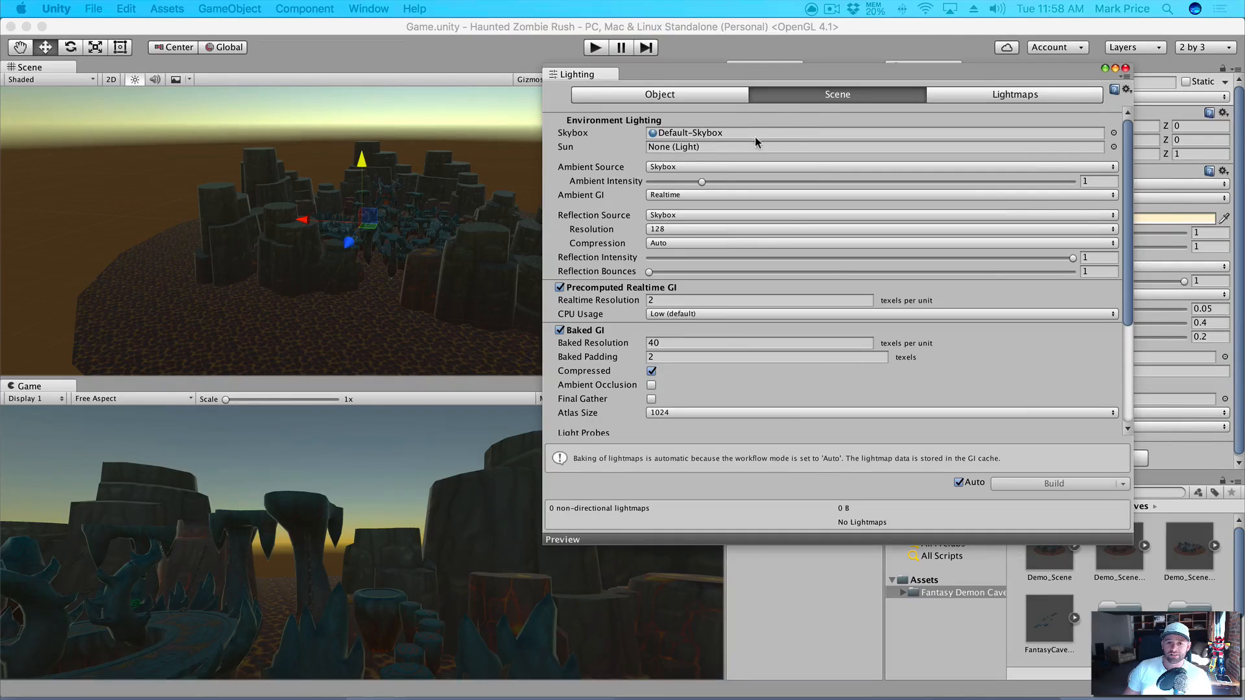
{"action": "left_click", "coordinate": [698, 166]}
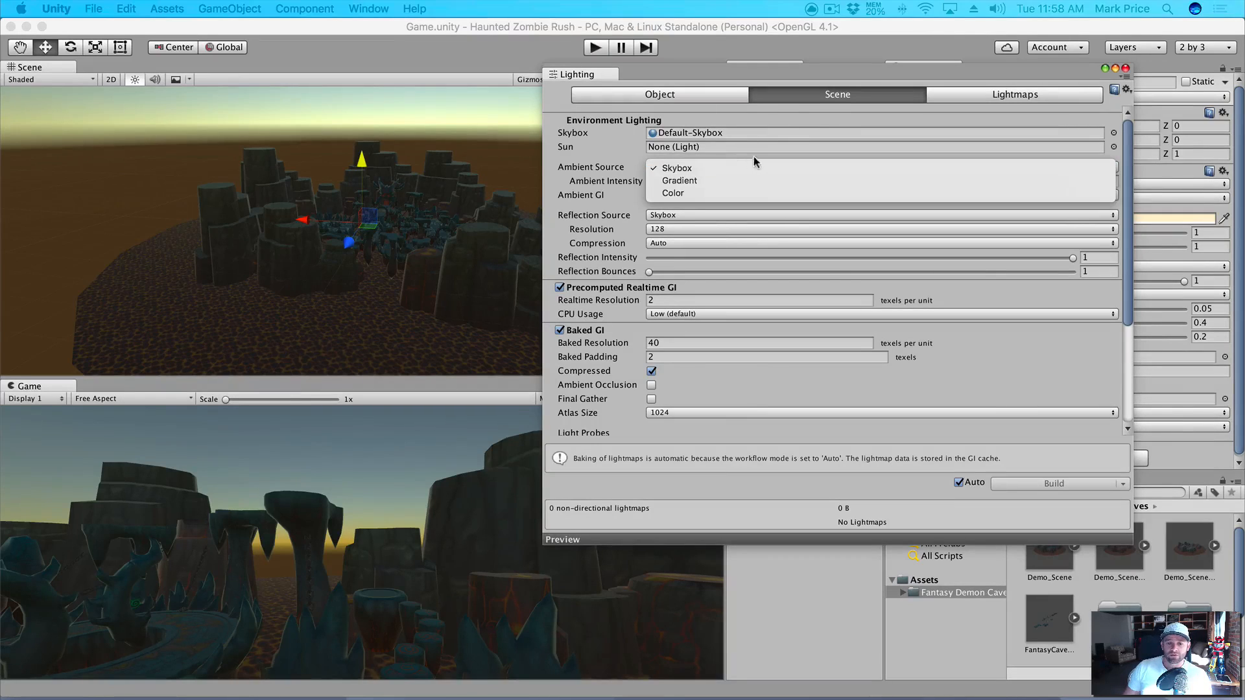
{"action": "left_click", "coordinate": [758, 153]}
Step: Set the environment lighting's Skybox material to None and close the Lighting settings
{"action": "left_click", "coordinate": [1114, 133]}
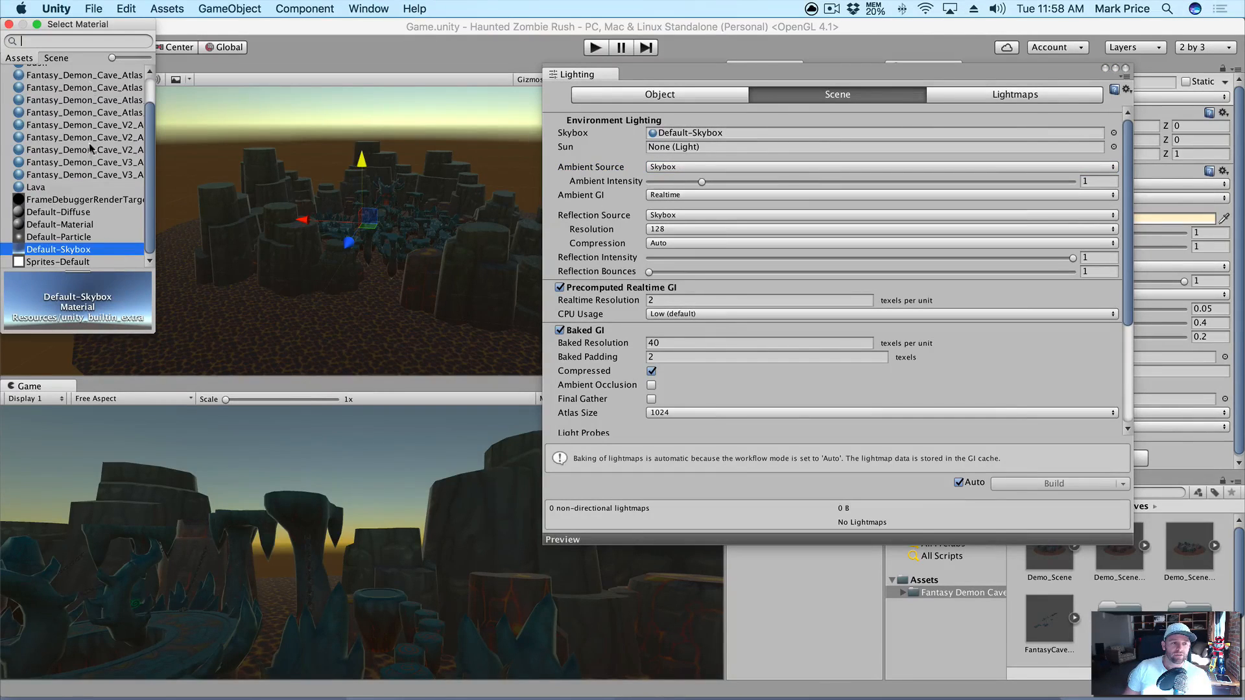
{"action": "scroll", "coordinate": [95, 162], "scroll_direction": "up", "scroll_amount": 2}
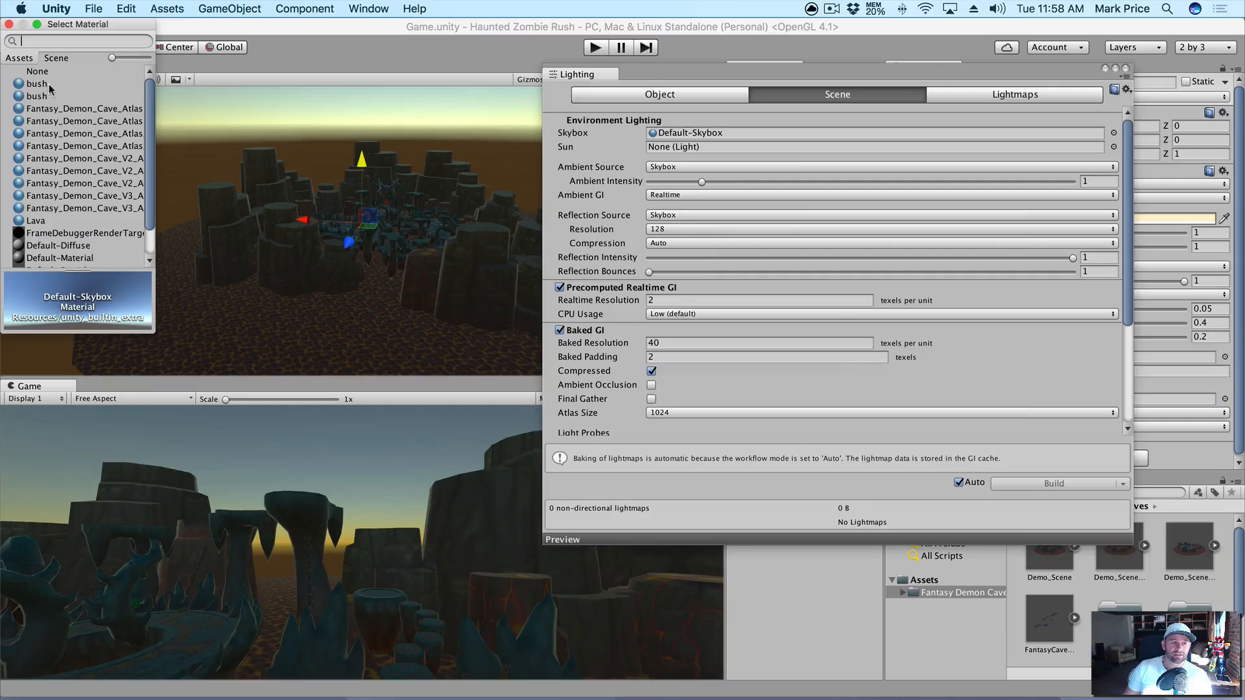
{"action": "scroll", "coordinate": [43, 201], "scroll_direction": "down", "scroll_amount": 2}
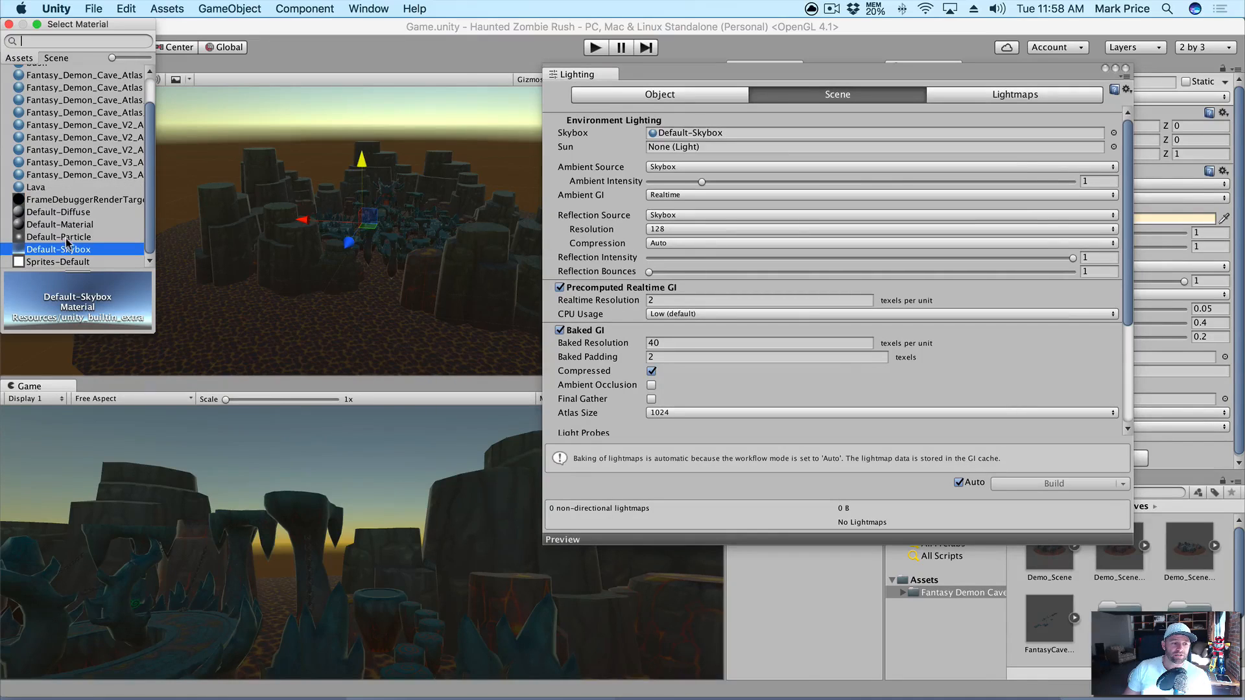
{"action": "scroll", "coordinate": [63, 203], "scroll_direction": "up", "scroll_amount": 1}
{"action": "scroll", "coordinate": [63, 203], "scroll_direction": "up", "scroll_amount": 1}
{"action": "left_click", "coordinate": [53, 72]}
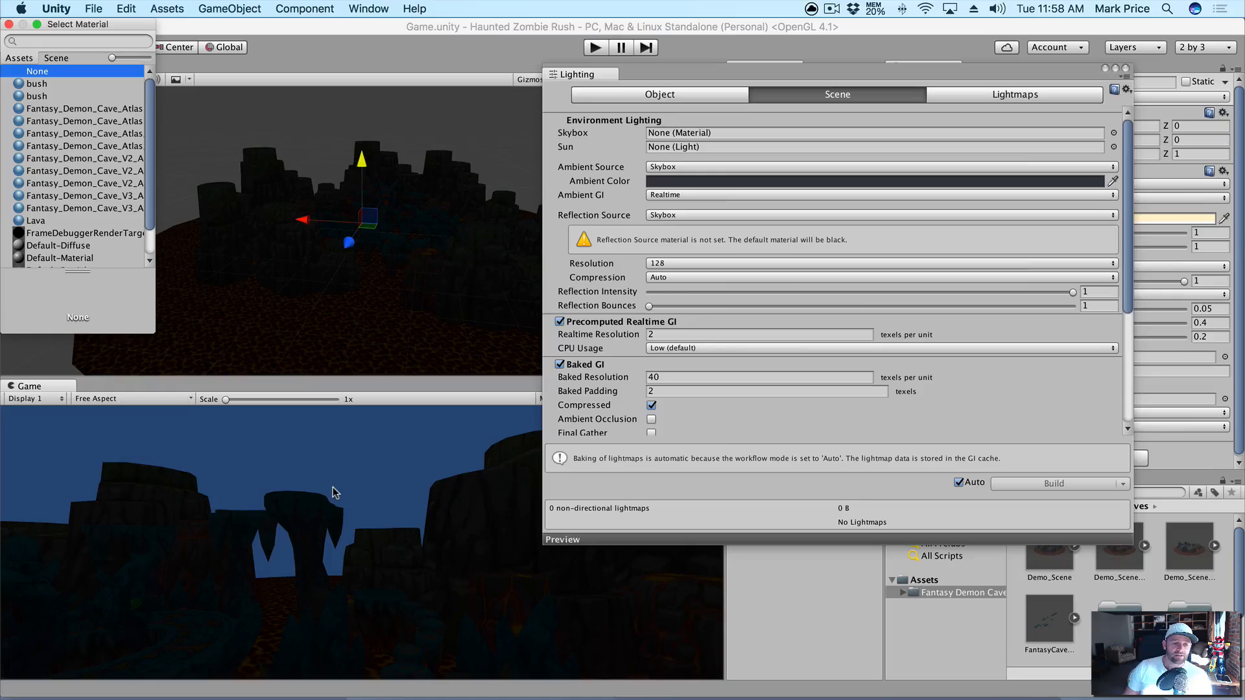
{"action": "left_click", "coordinate": [9, 25]}
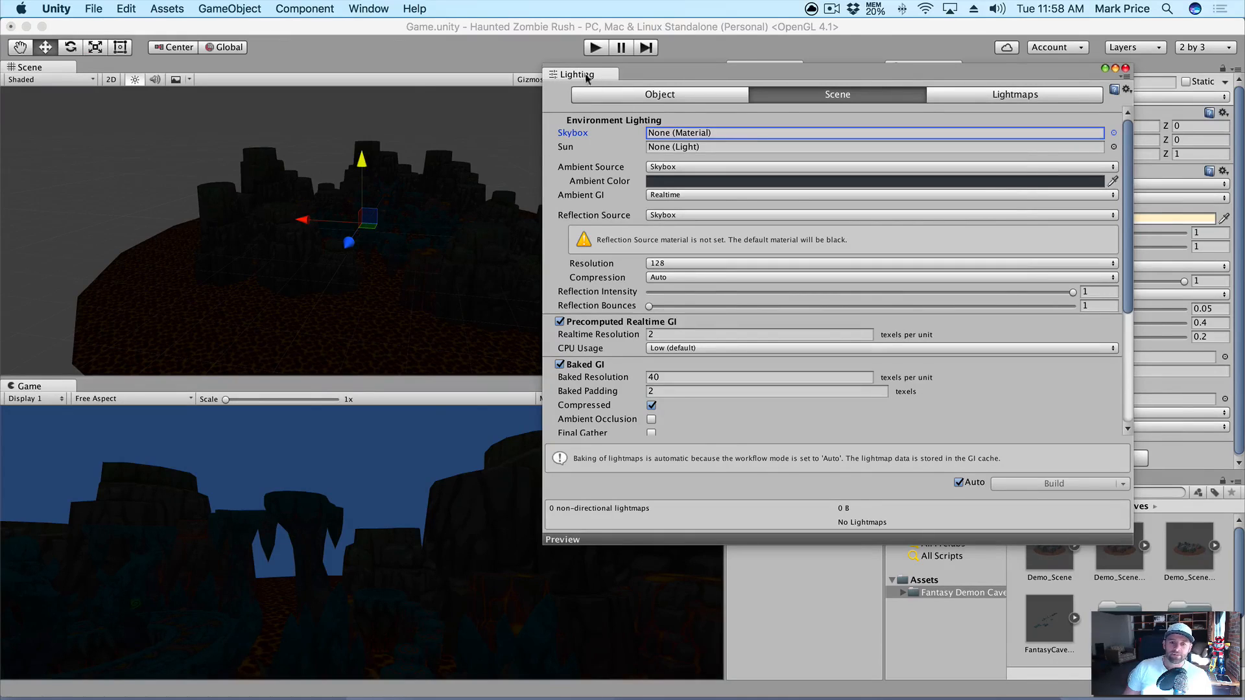
{"action": "left_click", "coordinate": [1126, 68]}
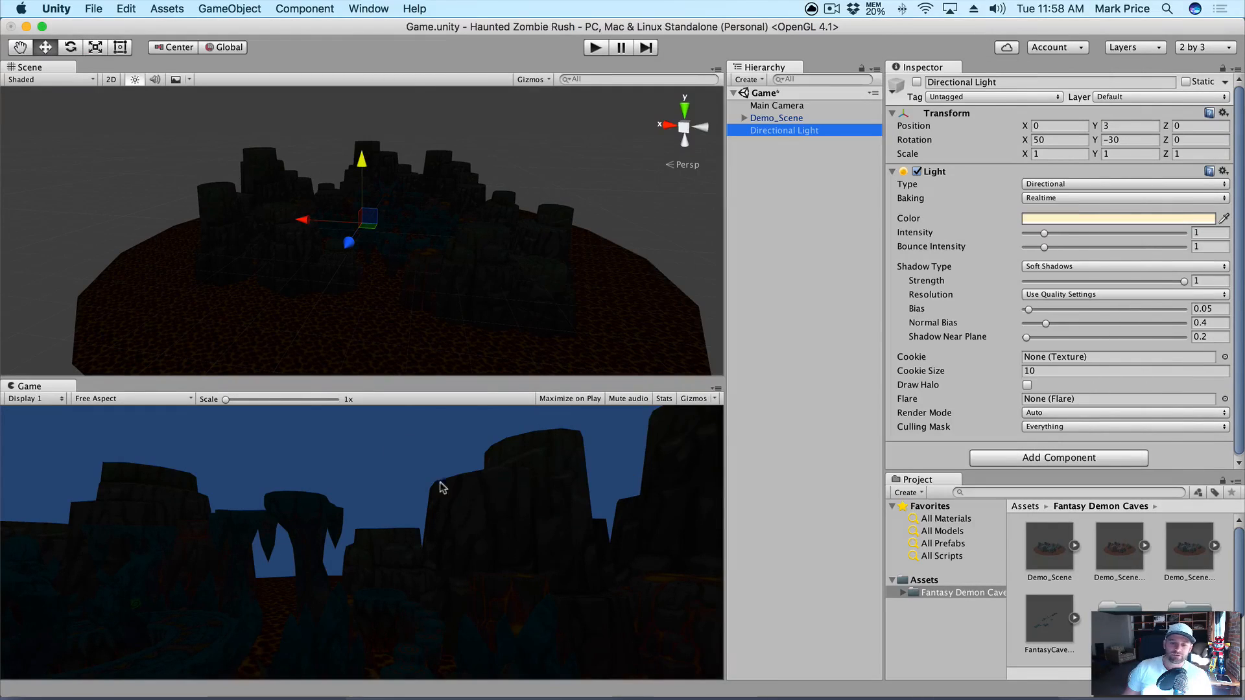
Step: Toggle scene lighting in the Scene view to compare the results, leaving it switched off there
{"action": "left_click", "coordinate": [797, 94]}
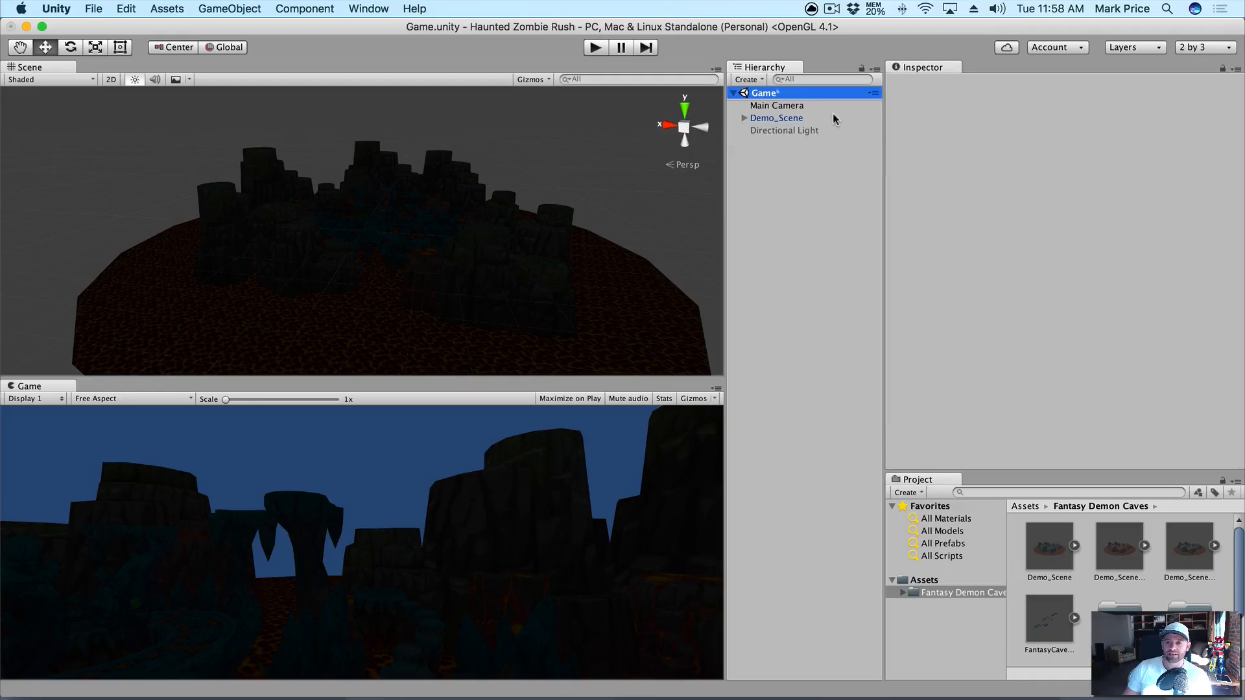
{"action": "left_click", "coordinate": [789, 129]}
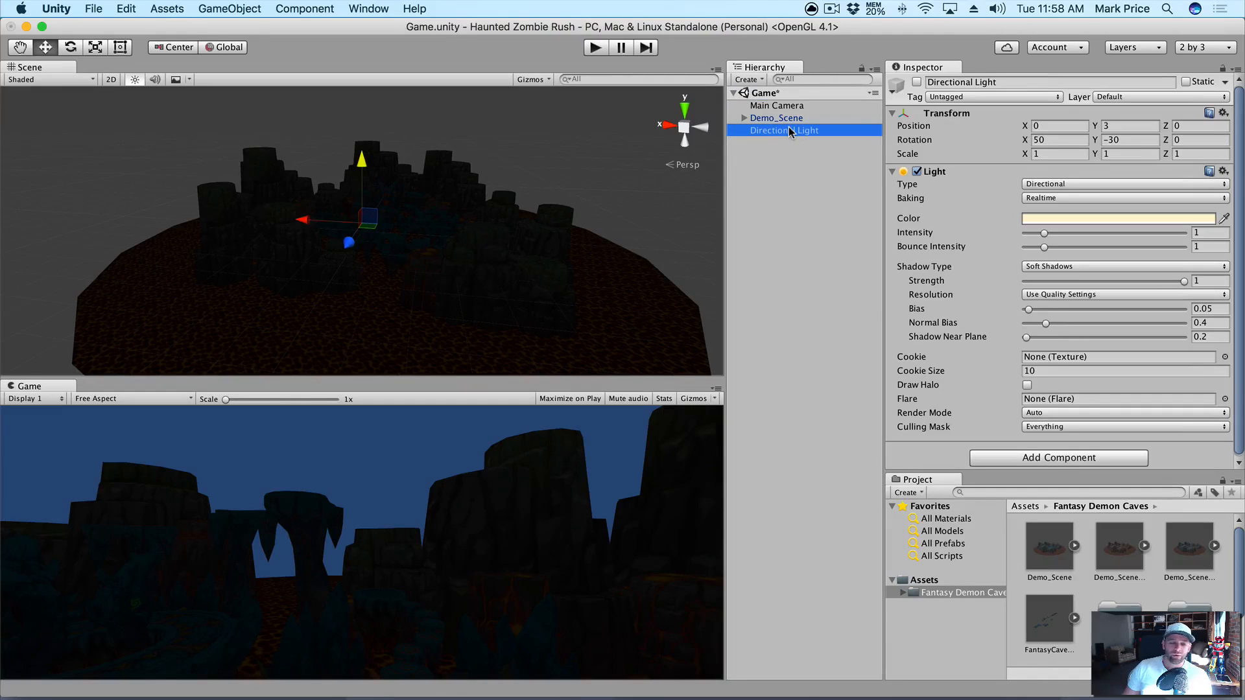
{"action": "left_click", "coordinate": [135, 79]}
{"action": "left_click", "coordinate": [135, 79]}
{"action": "left_click", "coordinate": [135, 79]}
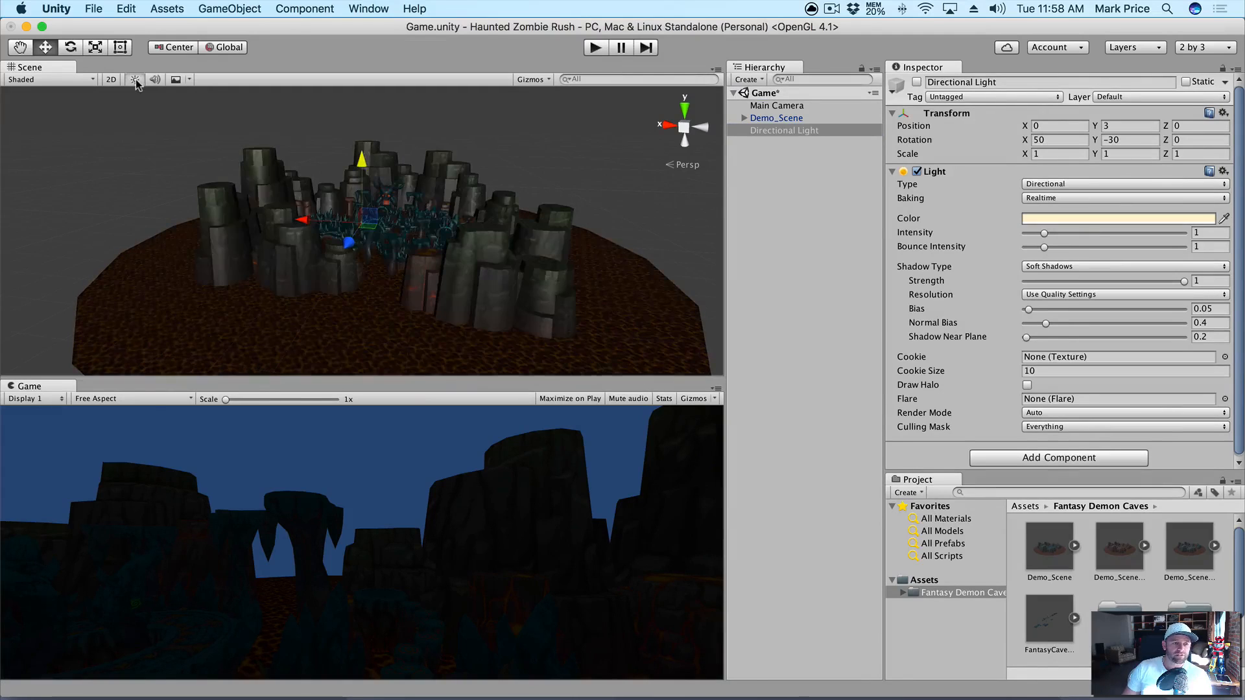
{"action": "left_click", "coordinate": [135, 79]}
{"action": "left_click", "coordinate": [134, 79]}
{"action": "left_click", "coordinate": [135, 79]}
{"action": "left_click", "coordinate": [134, 79]}
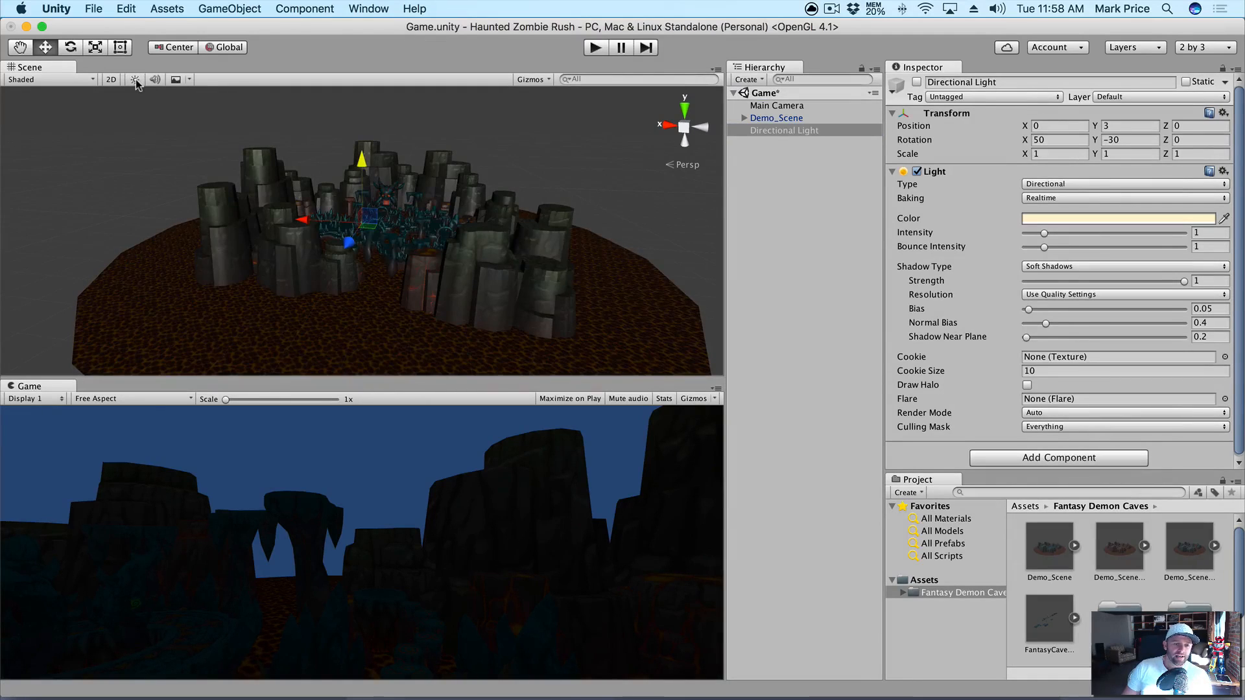
{"action": "left_click", "coordinate": [134, 79]}
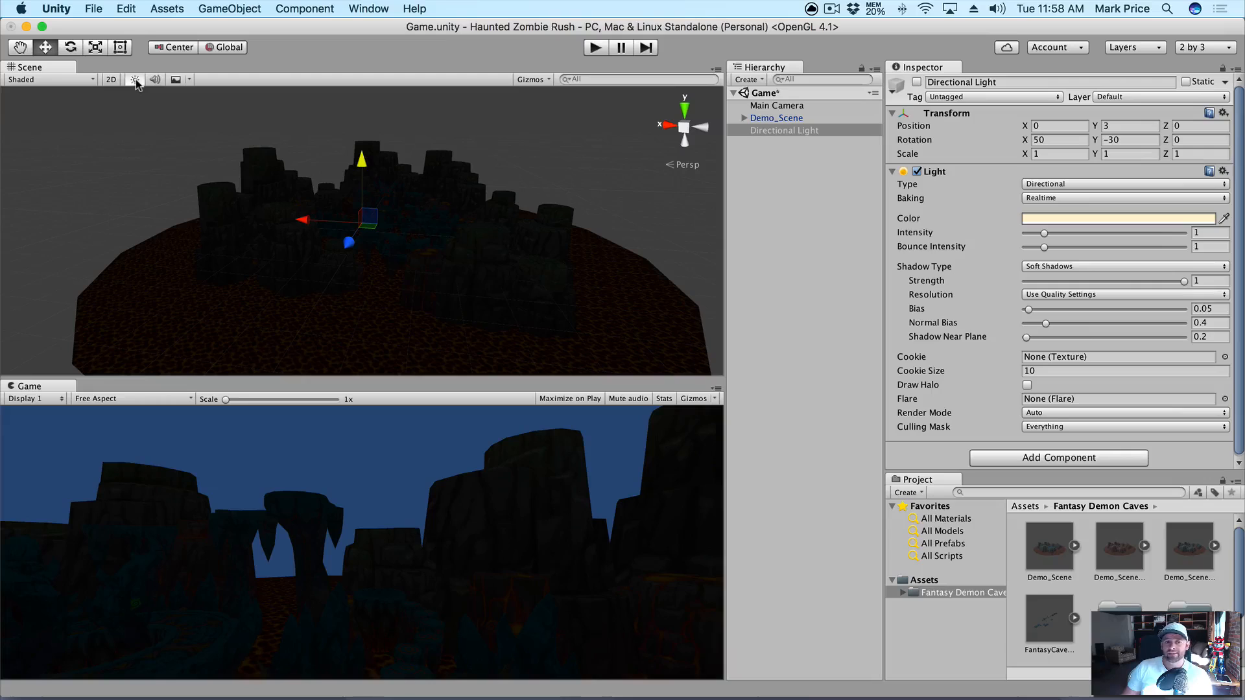
{"action": "left_click", "coordinate": [135, 79]}
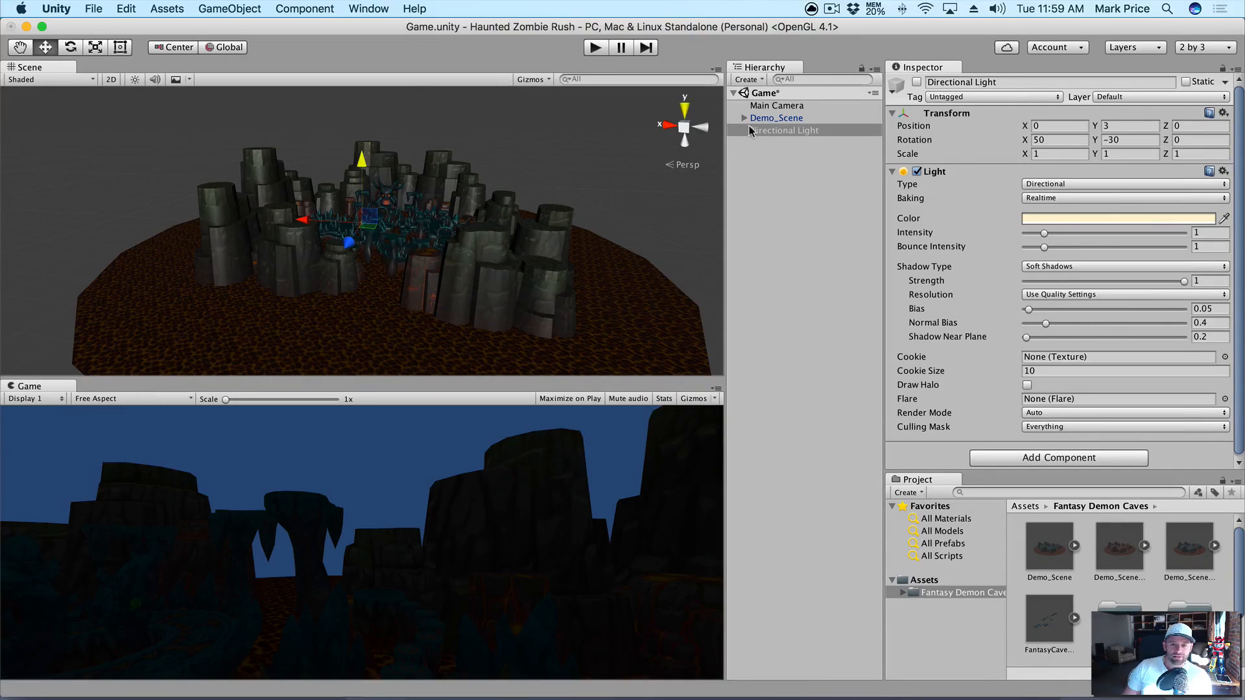
Step: Reactivate the Directional Light object, toggling it to compare the effect in the Game view
{"action": "left_click", "coordinate": [917, 82]}
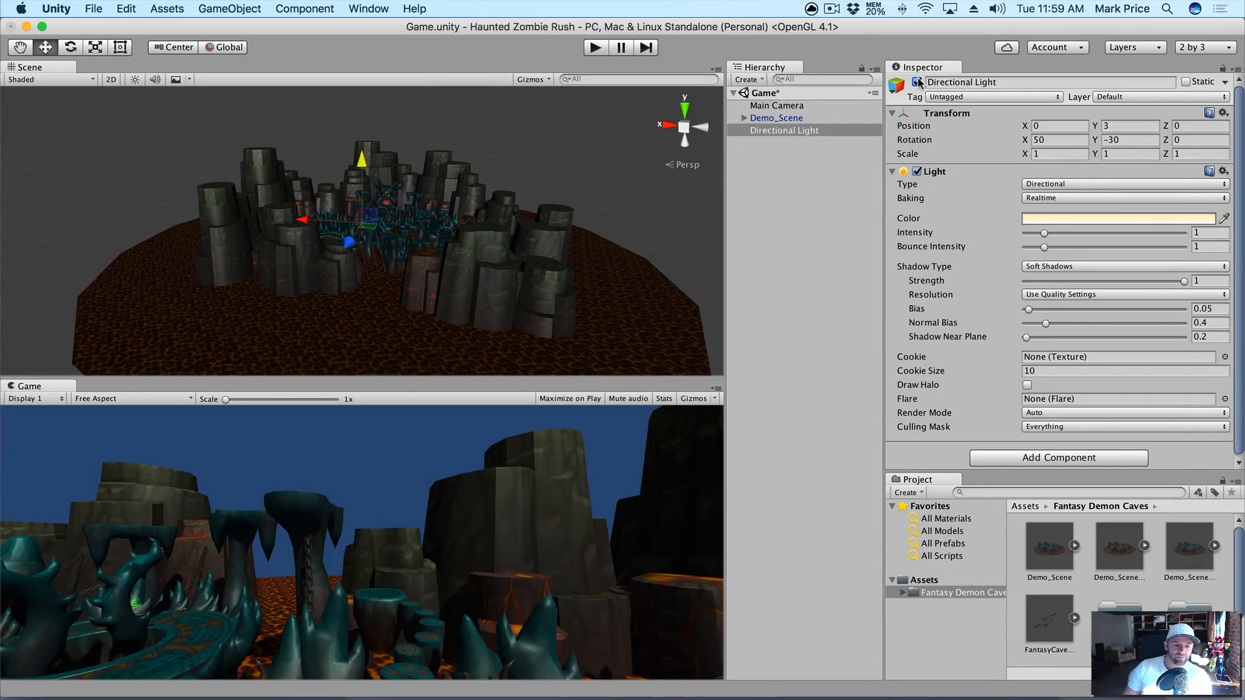
{"action": "left_click", "coordinate": [917, 82]}
{"action": "left_click", "coordinate": [917, 82]}
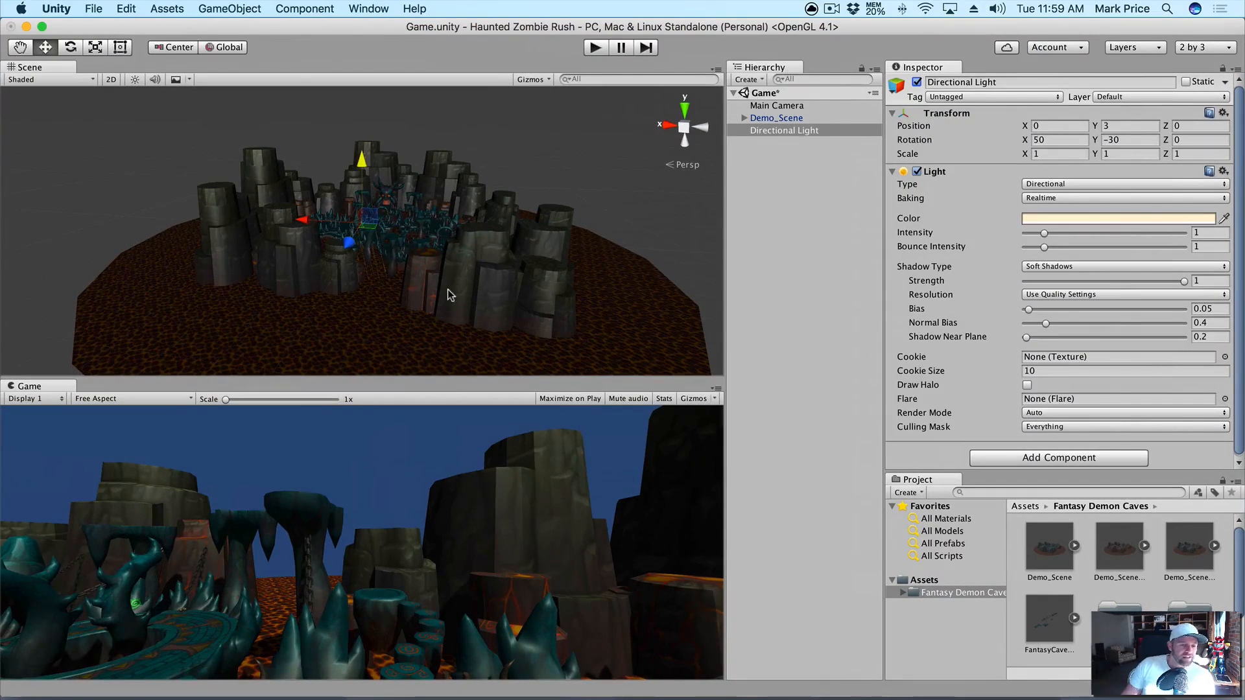
Step: Rotate Demo_Scene around its Y axis to about -165.3 degrees so the Main Camera faces the demon statue
{"action": "left_click", "coordinate": [778, 105]}
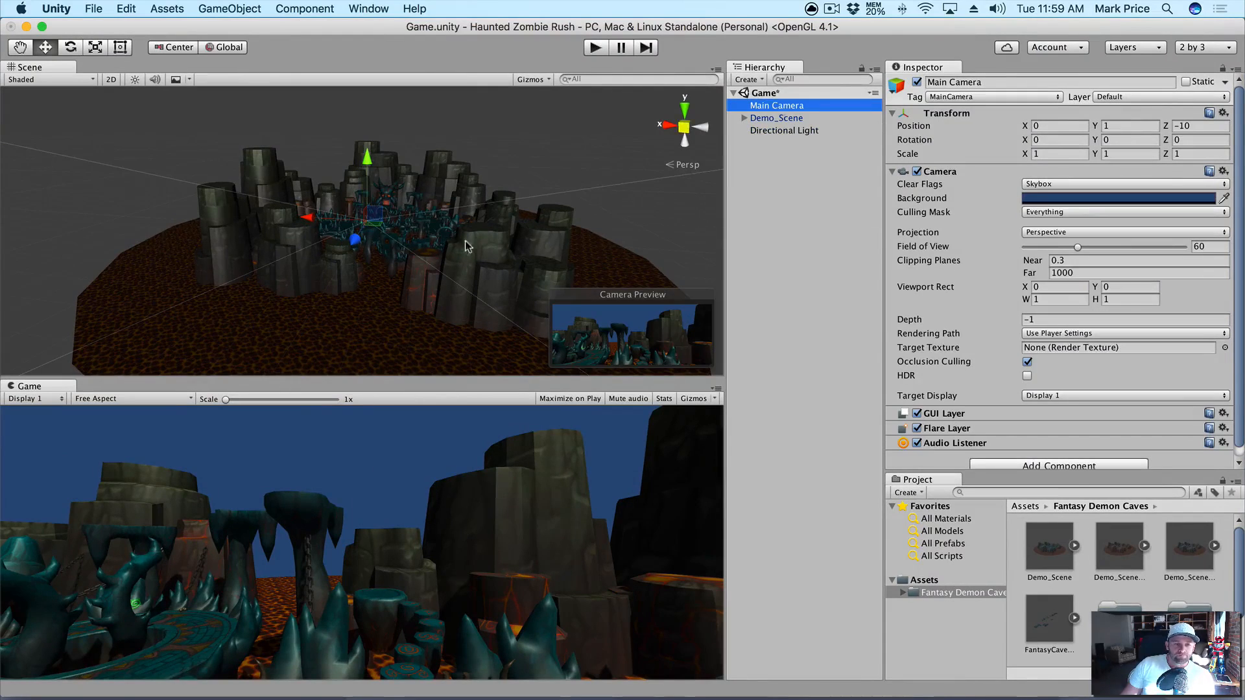
{"action": "left_click_drag", "start_coordinate": [457, 230], "coordinate": [402, 169], "text": "alt"}
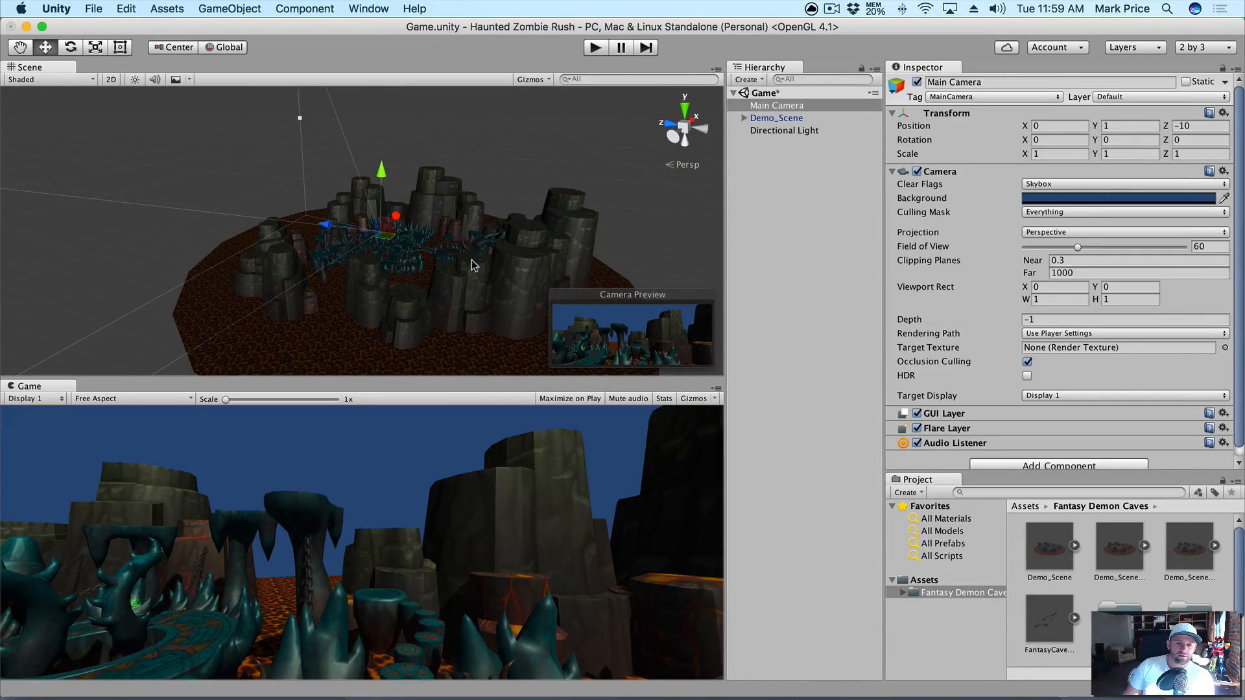
{"action": "left_click", "coordinate": [781, 120]}
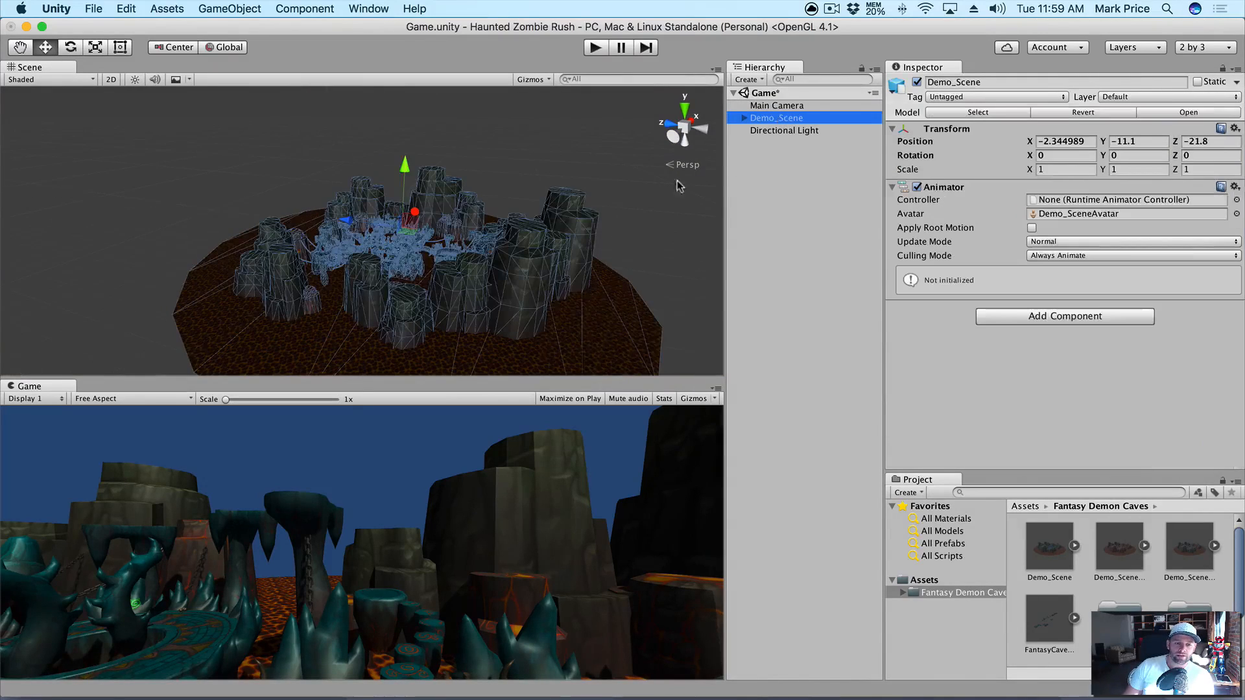
{"action": "key", "text": "e"}
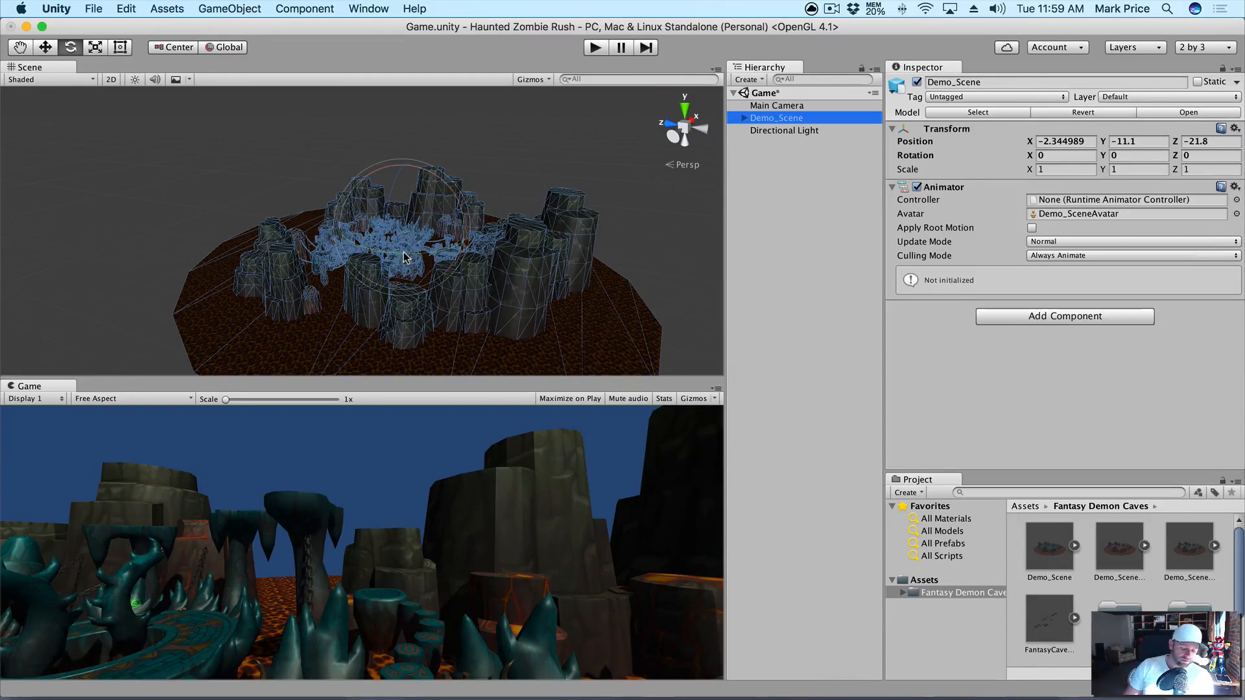
{"action": "left_click_drag", "start_coordinate": [404, 252], "coordinate": [814, 116]}
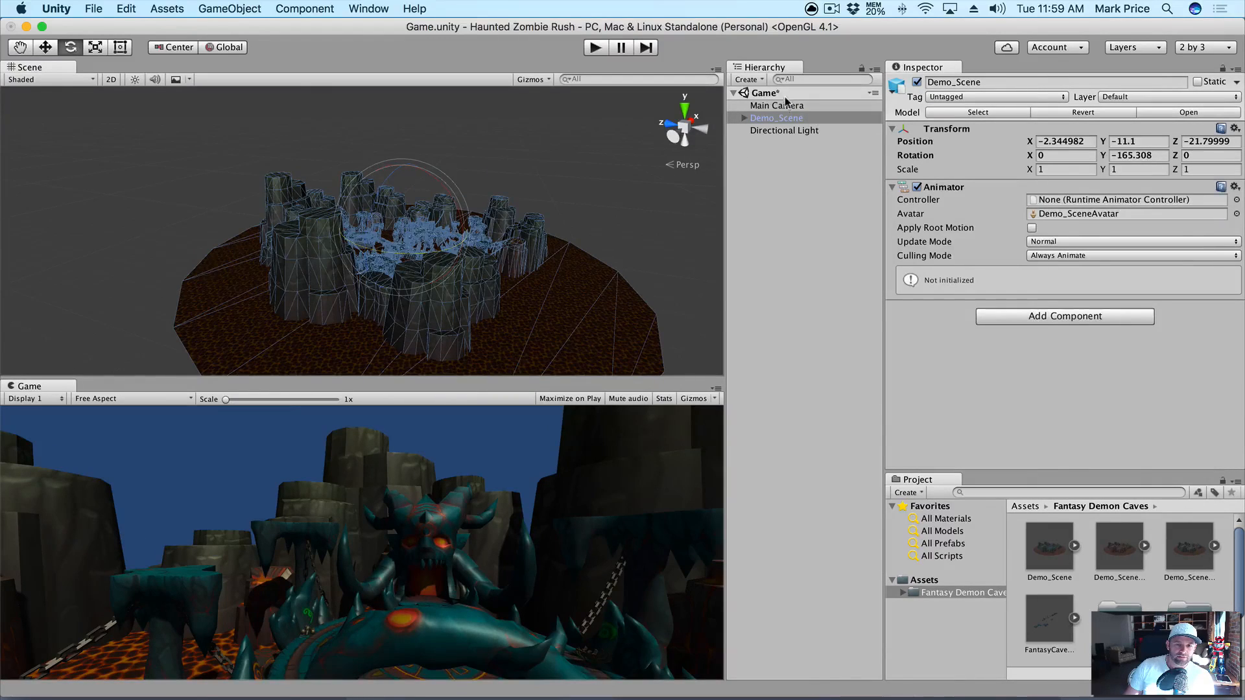
Step: Check the level against the Main Camera, and move Demo_Scene along X to position -8
{"action": "left_click", "coordinate": [788, 107]}
{"action": "left_click_drag", "start_coordinate": [472, 275], "coordinate": [300, 255], "text": "alt"}
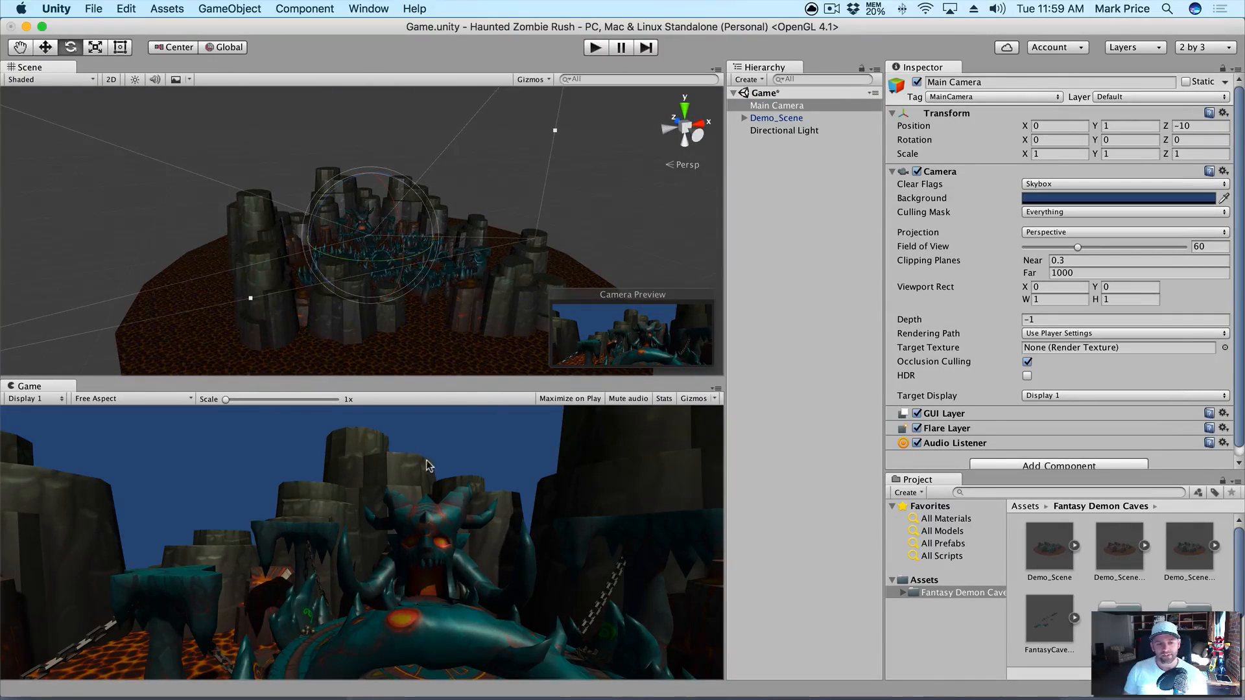
{"action": "left_click", "coordinate": [773, 117]}
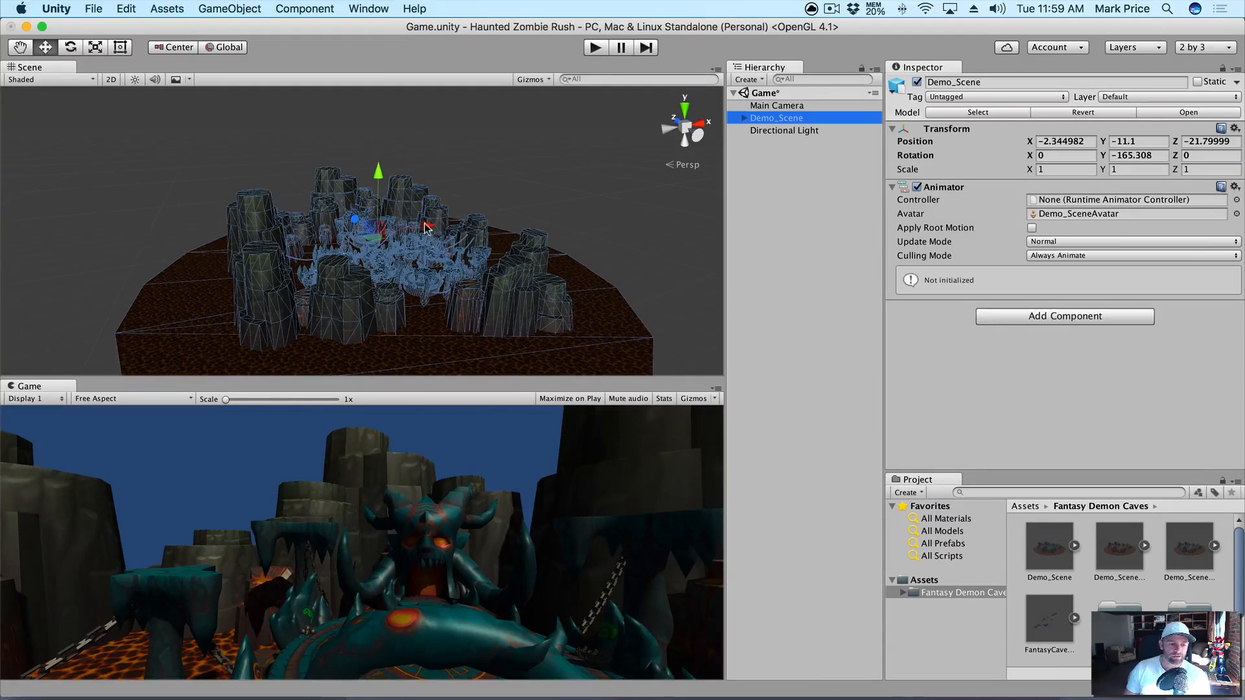
{"action": "mouse_move", "coordinate": [426, 227]}
{"action": "left_mouse_down"}
{"action": "mouse_move", "coordinate": [407, 231]}
{"action": "mouse_move", "coordinate": [438, 225]}
{"action": "mouse_move", "coordinate": [379, 228]}
{"action": "mouse_move", "coordinate": [413, 227]}
{"action": "left_mouse_up"}
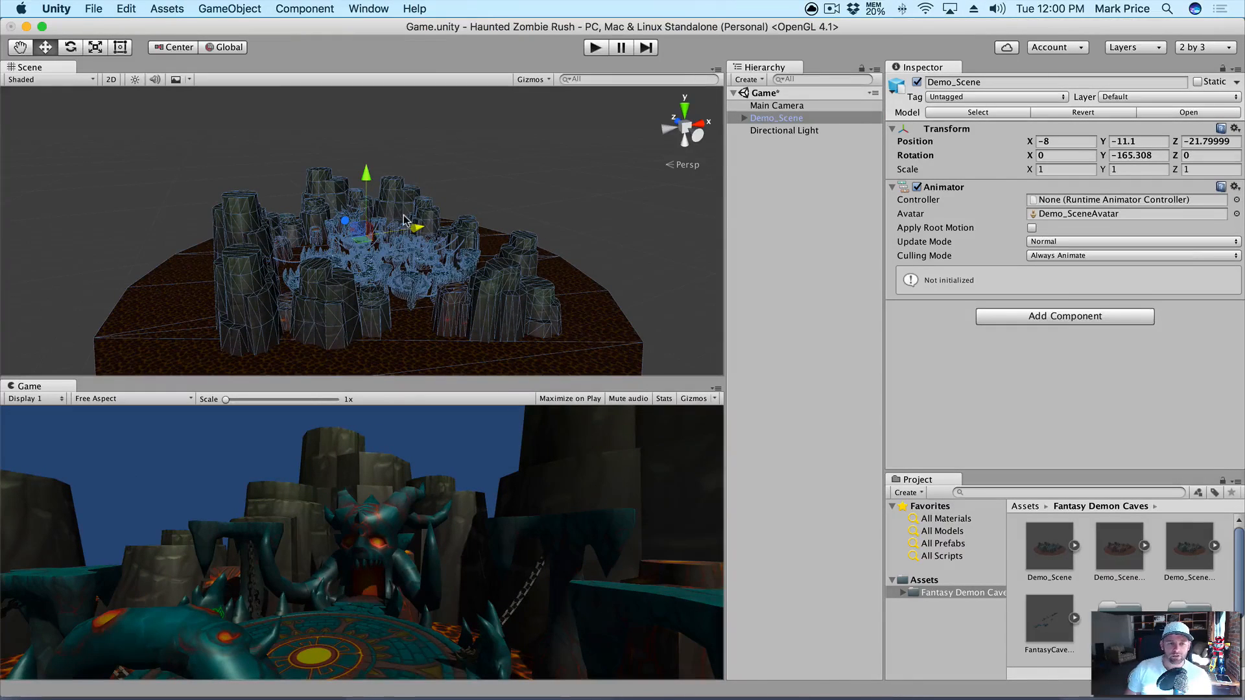
Step: Rotate Demo_Scene further around its Y axis to about -176 degrees
{"action": "key", "text": "e"}
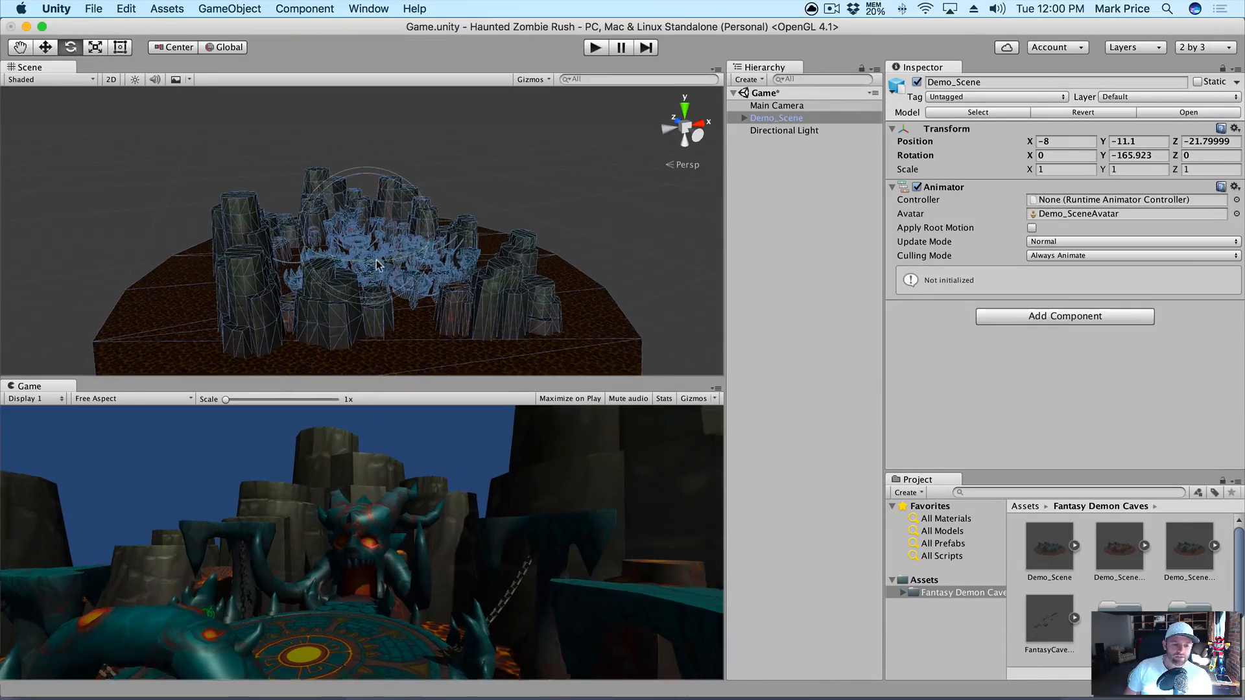
{"action": "mouse_move", "coordinate": [391, 266]}
{"action": "left_mouse_down"}
{"action": "mouse_move", "coordinate": [380, 266]}
{"action": "mouse_move", "coordinate": [399, 247]}
{"action": "mouse_move", "coordinate": [372, 281]}
{"action": "left_mouse_up"}
Step: Rotate Demo_Scene around its Y axis to about -179.4 degrees and move it along X to -0.5, in line with the Main Camera
{"action": "left_click", "coordinate": [777, 105]}
{"action": "scroll", "coordinate": [372, 281], "scroll_direction": "down", "scroll_amount": 2}
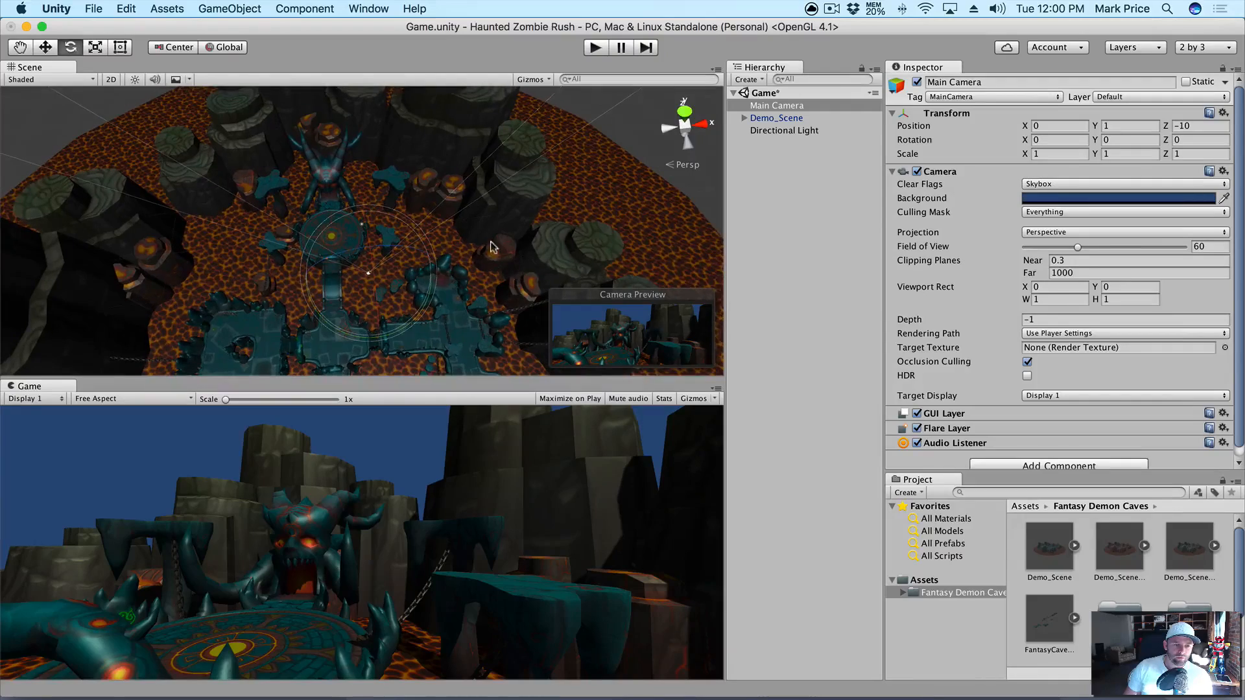
{"action": "left_click_drag", "start_coordinate": [490, 241], "coordinate": [450, 269], "text": "alt"}
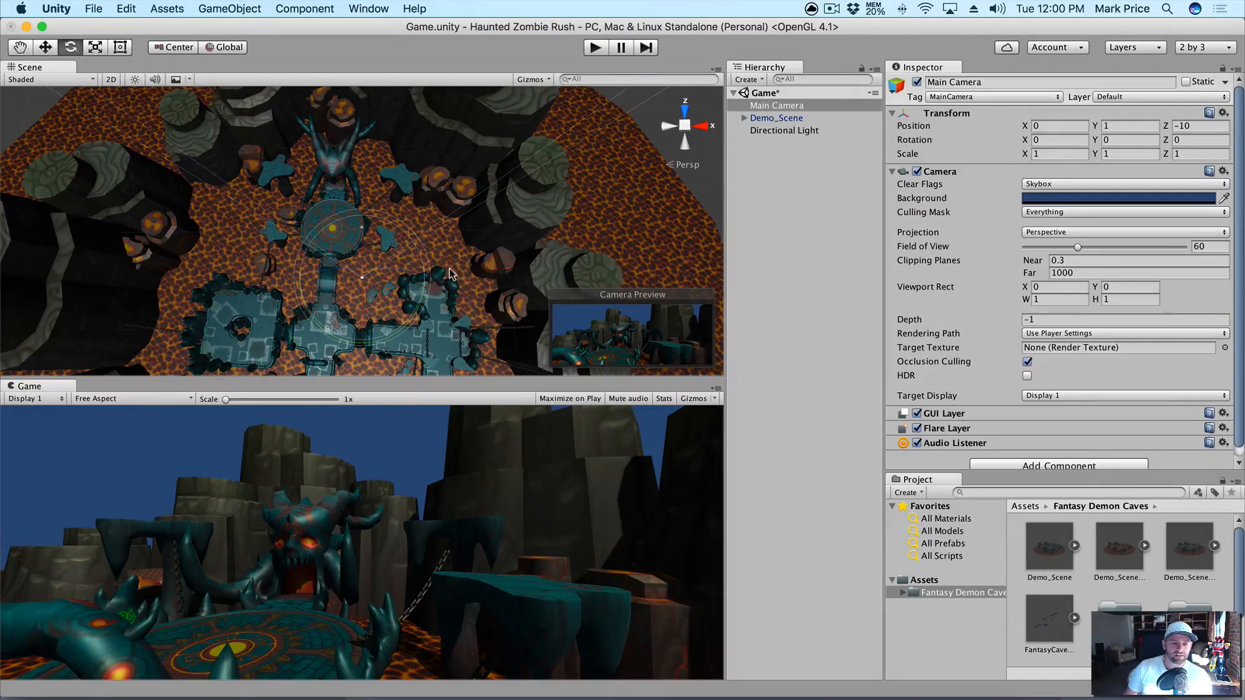
{"action": "left_click", "coordinate": [785, 118]}
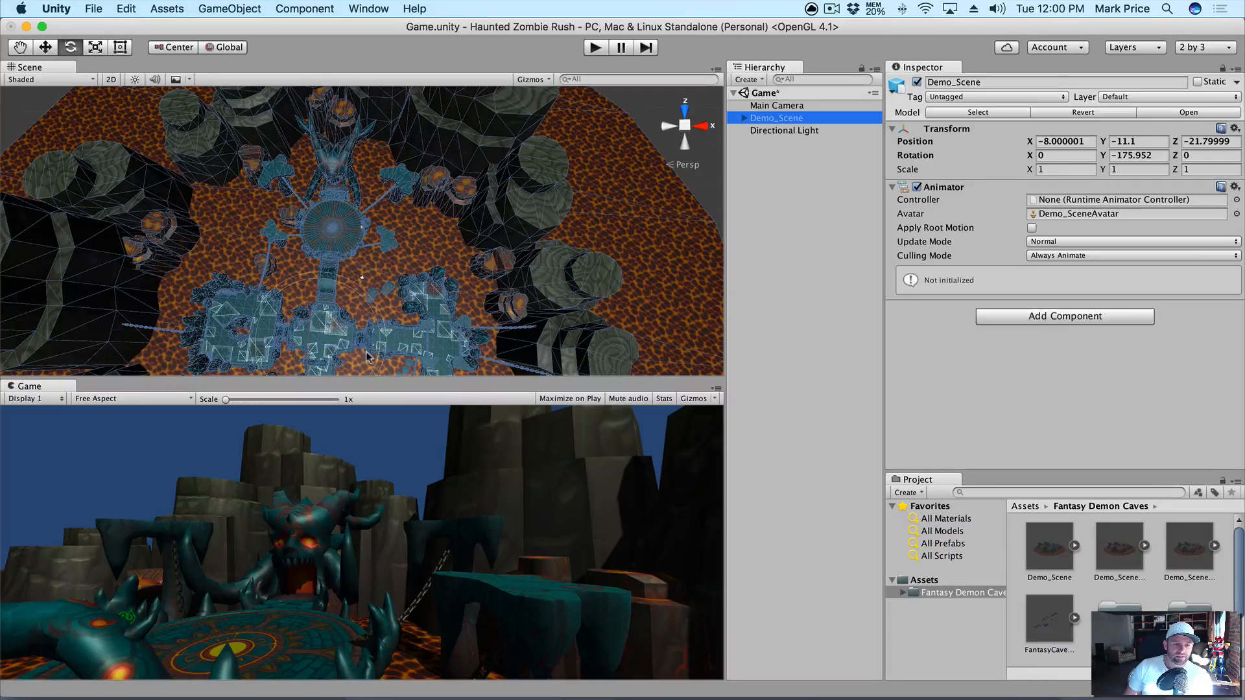
{"action": "left_click_drag", "start_coordinate": [376, 350], "coordinate": [428, 338]}
{"action": "key", "text": "w"}
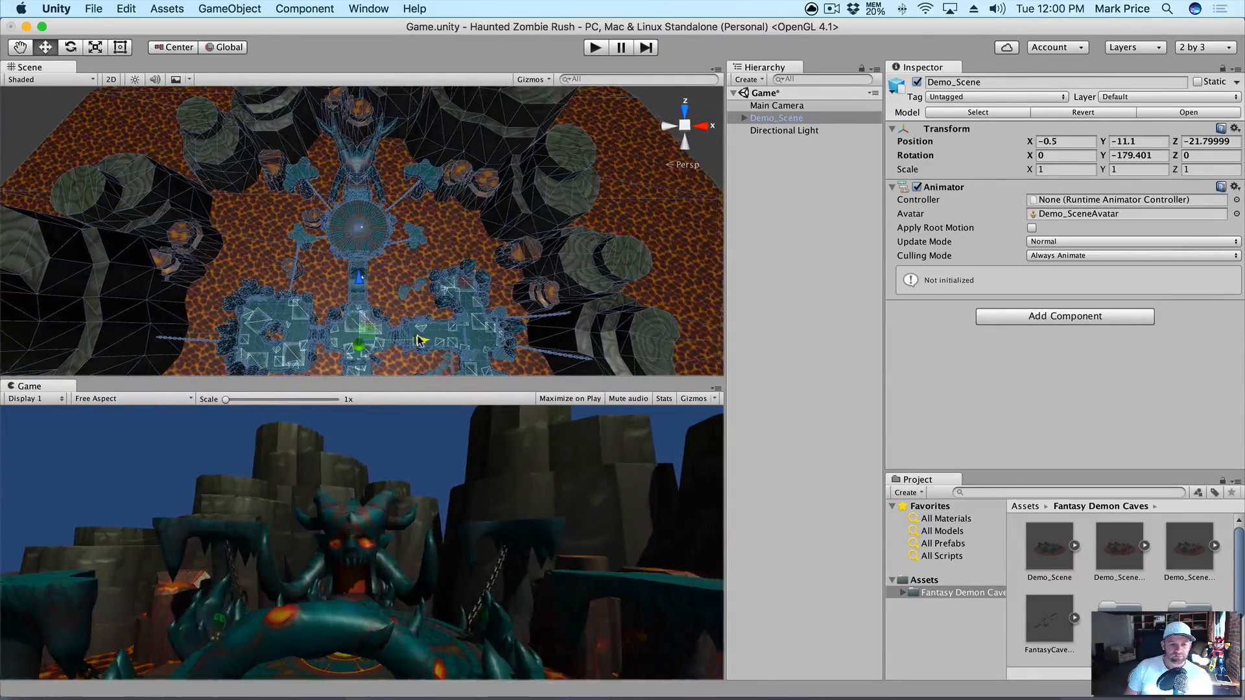
Step: Reposition Demo_Scene to X 0.4 and Z -9.3, with a Y rotation of about -184.8 degrees, to frame the demon statue
{"action": "left_click_drag", "start_coordinate": [365, 277], "coordinate": [365, 216]}
{"action": "key", "text": "e"}
{"action": "left_click_drag", "start_coordinate": [412, 319], "coordinate": [397, 326]}
{"action": "key", "text": "w"}
{"action": "mouse_move", "coordinate": [362, 236]}
{"action": "left_mouse_down"}
{"action": "mouse_move", "coordinate": [363, 201]}
{"action": "mouse_move", "coordinate": [363, 213]}
{"action": "left_mouse_up"}
{"action": "left_click_drag", "start_coordinate": [421, 268], "coordinate": [425, 271]}
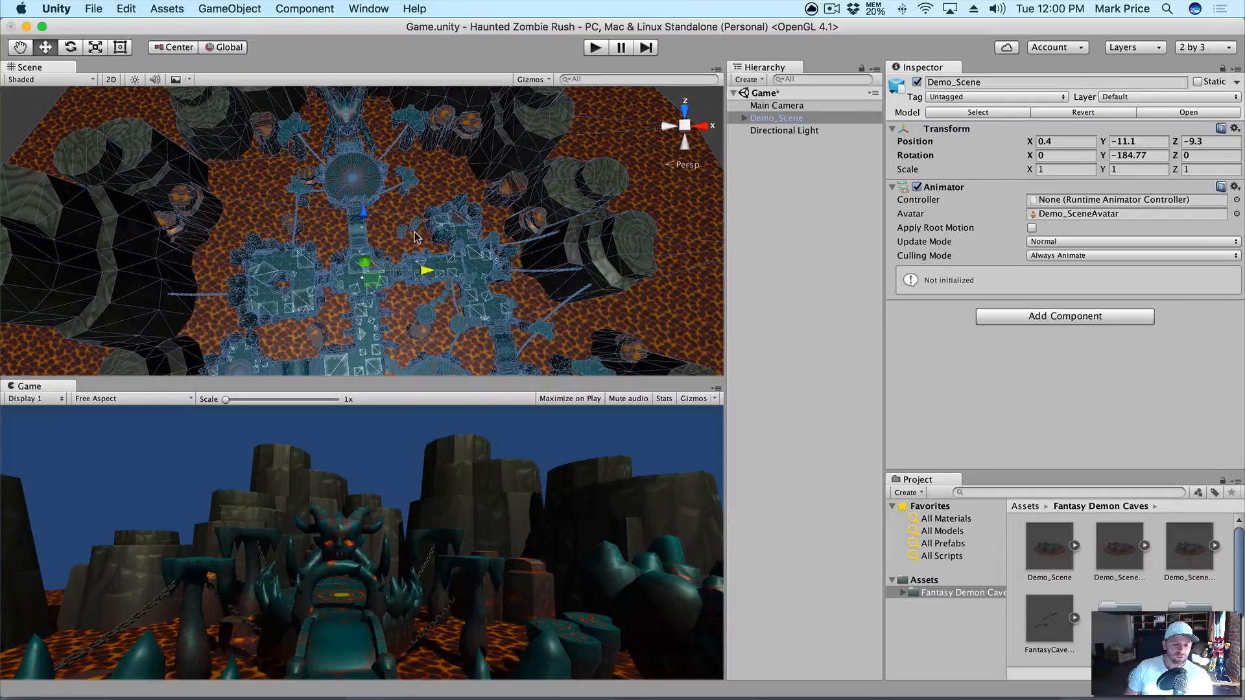
Step: Delete Cylinder001, the round lava ground of Demo_Scene, and accept breaking the prefab instance
{"action": "scroll", "coordinate": [415, 236], "scroll_direction": "down", "scroll_amount": 5}
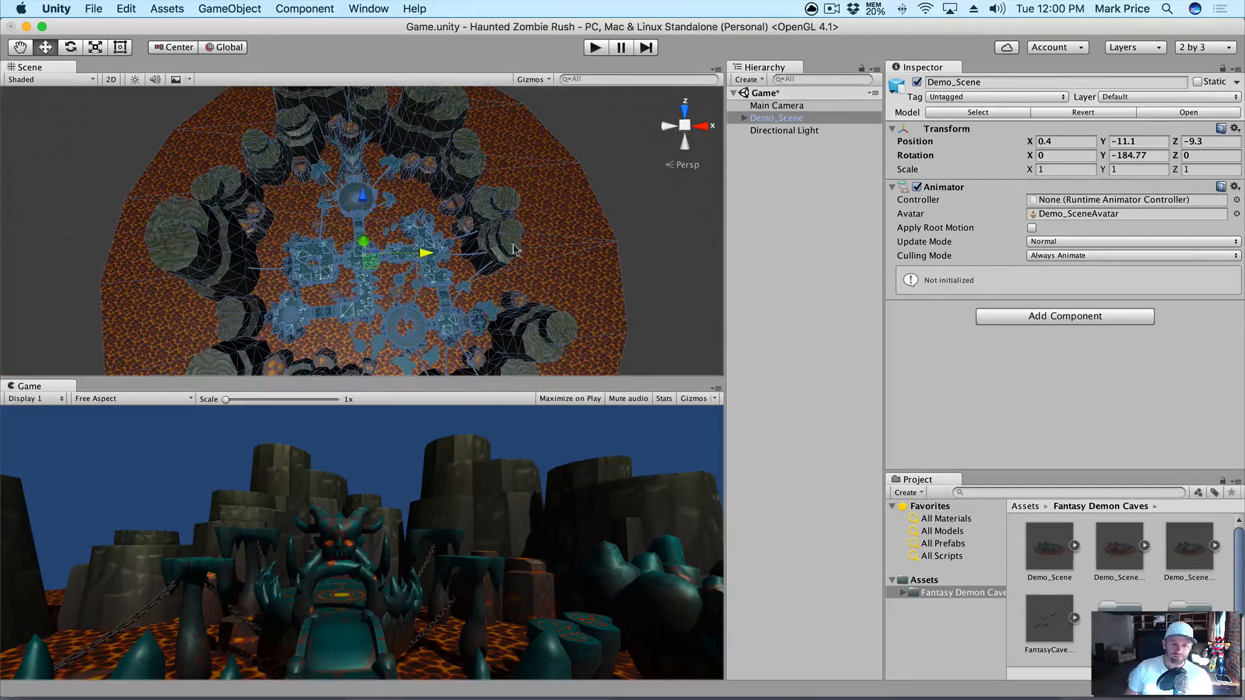
{"action": "scroll", "coordinate": [522, 247], "scroll_direction": "down", "scroll_amount": 1}
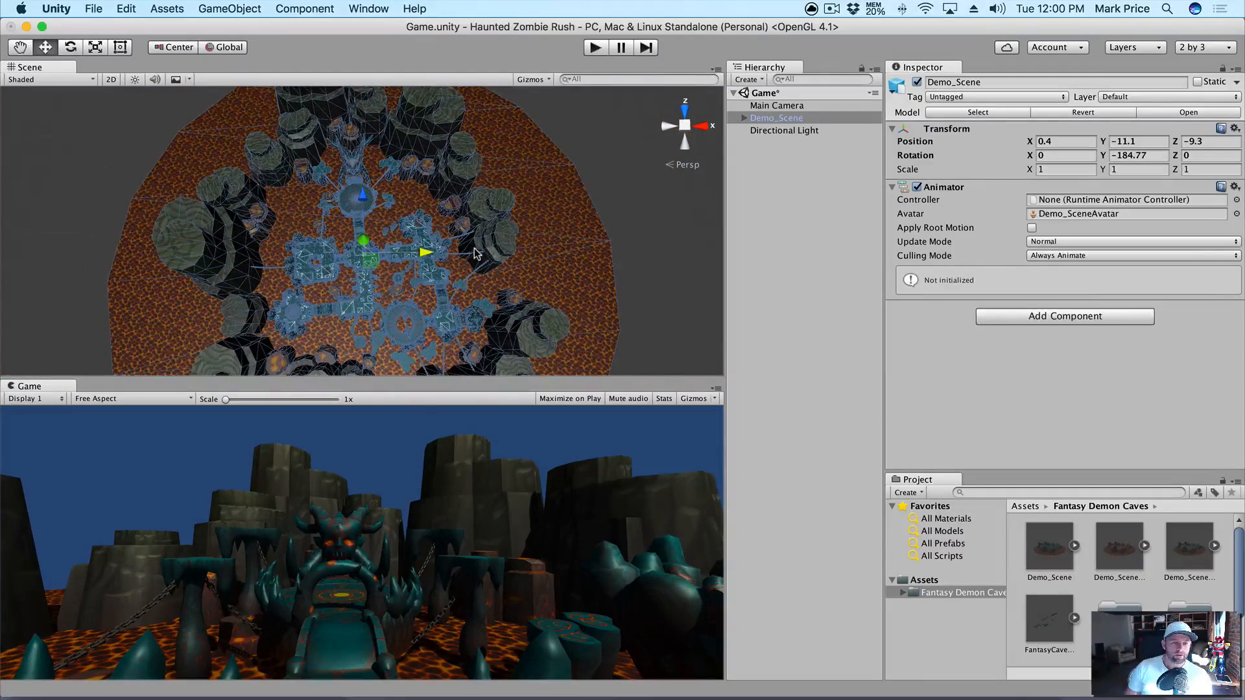
{"action": "scroll", "coordinate": [476, 253], "scroll_direction": "down", "scroll_amount": 2}
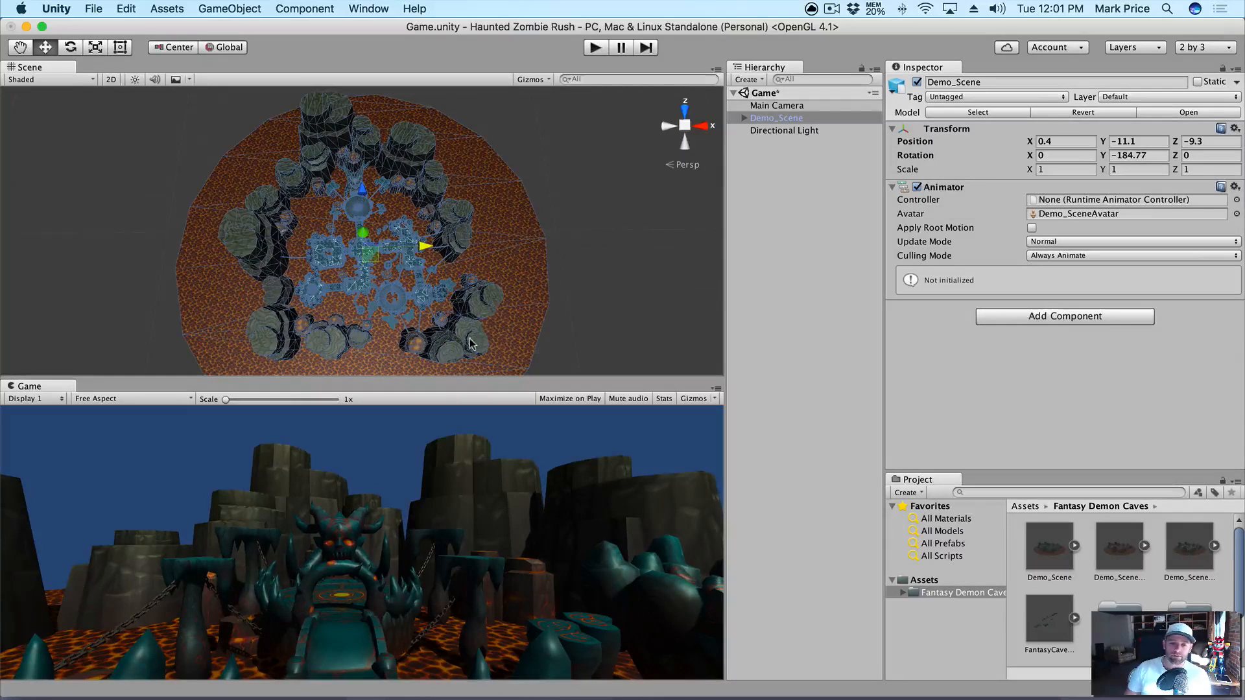
{"action": "left_click", "coordinate": [785, 94]}
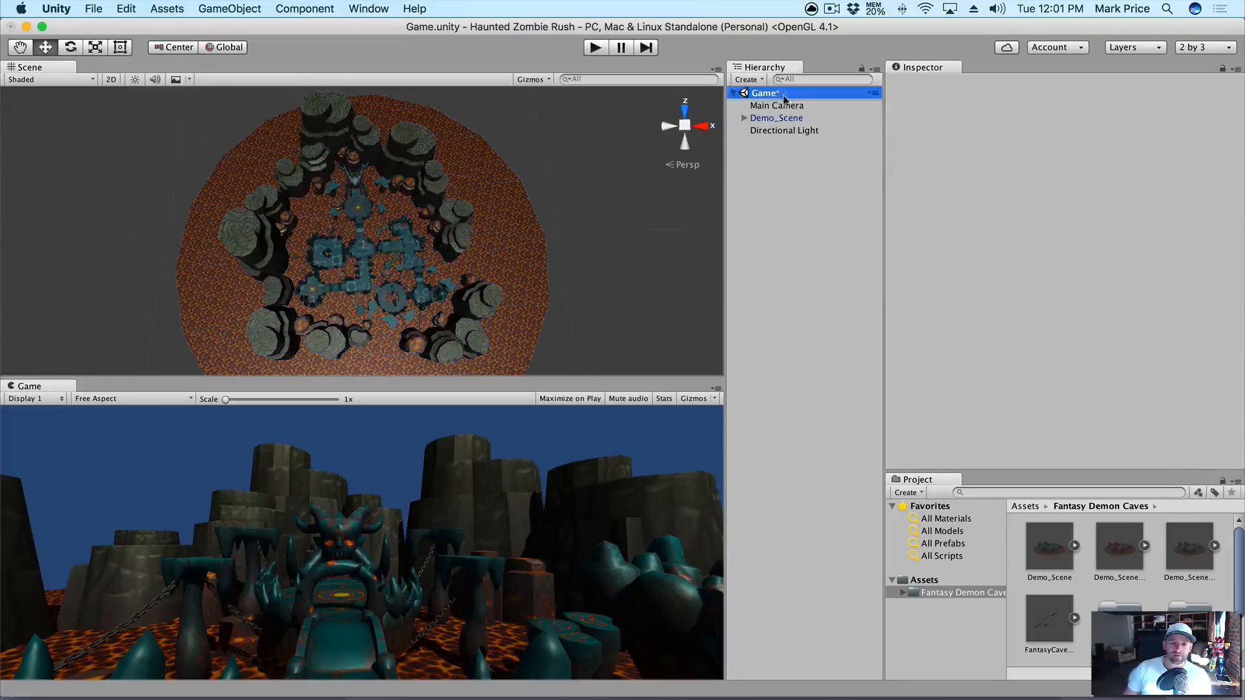
{"action": "left_click", "coordinate": [777, 106]}
{"action": "scroll", "coordinate": [422, 318], "scroll_direction": "down", "scroll_amount": 2}
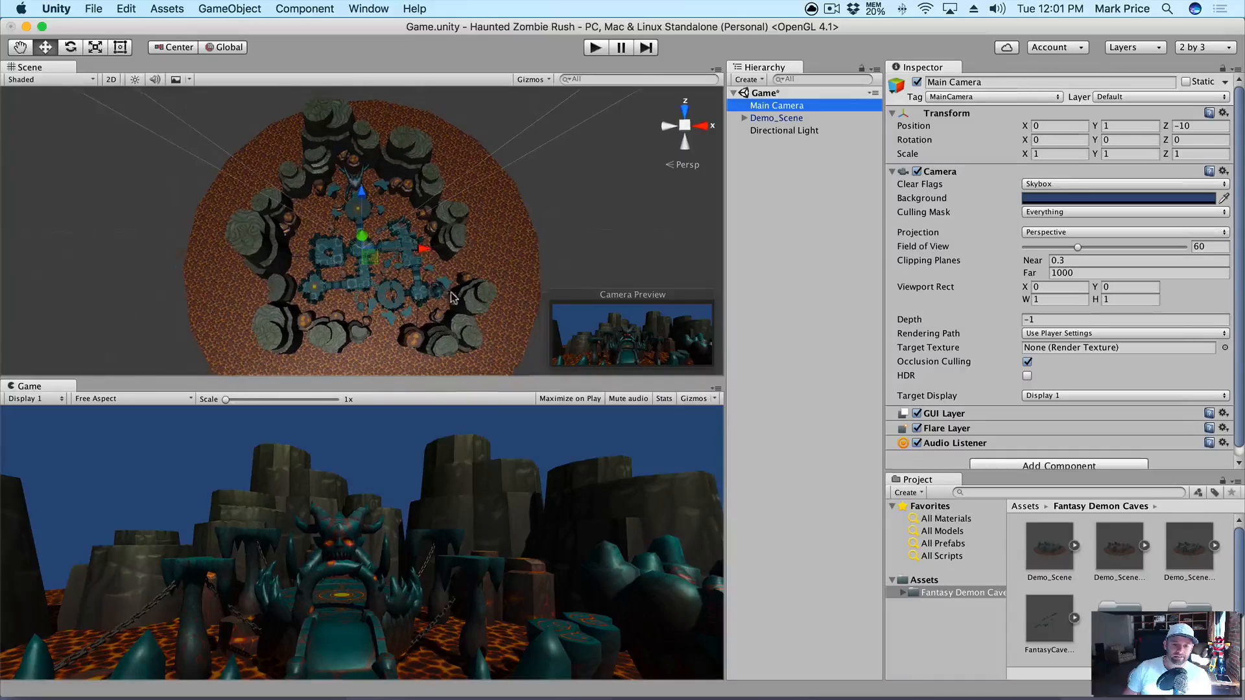
{"action": "left_click", "coordinate": [467, 342]}
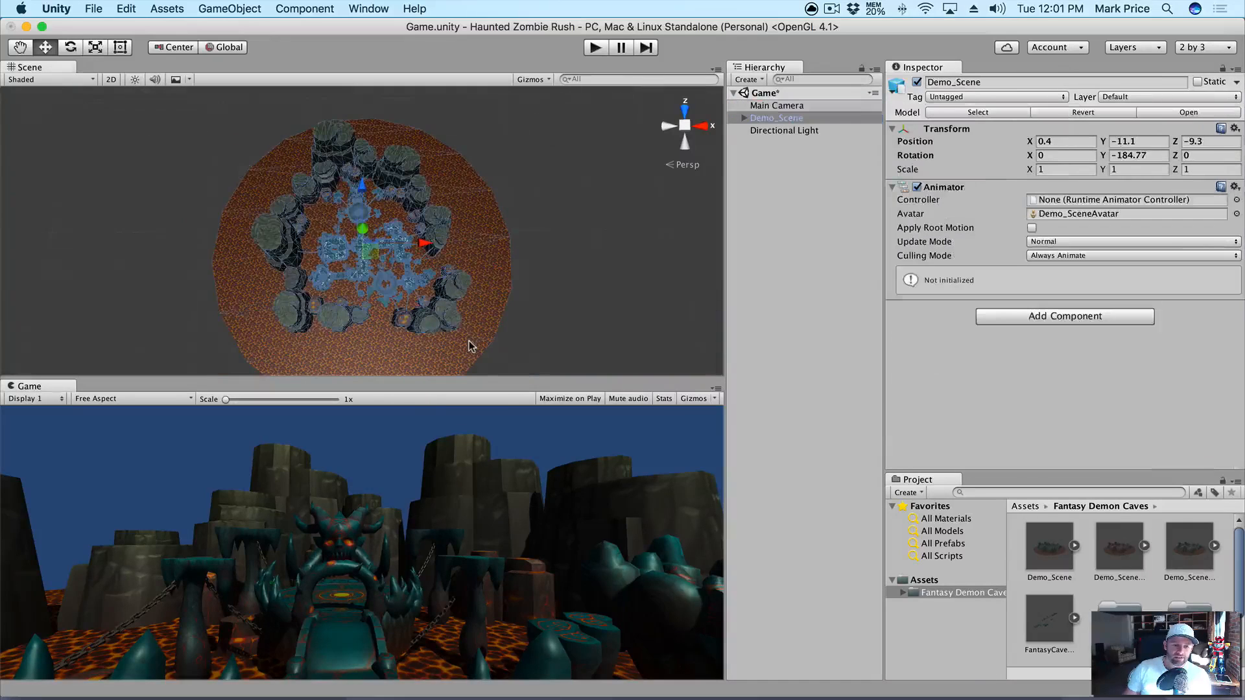
{"action": "left_click", "coordinate": [443, 317]}
{"action": "left_click", "coordinate": [480, 287]}
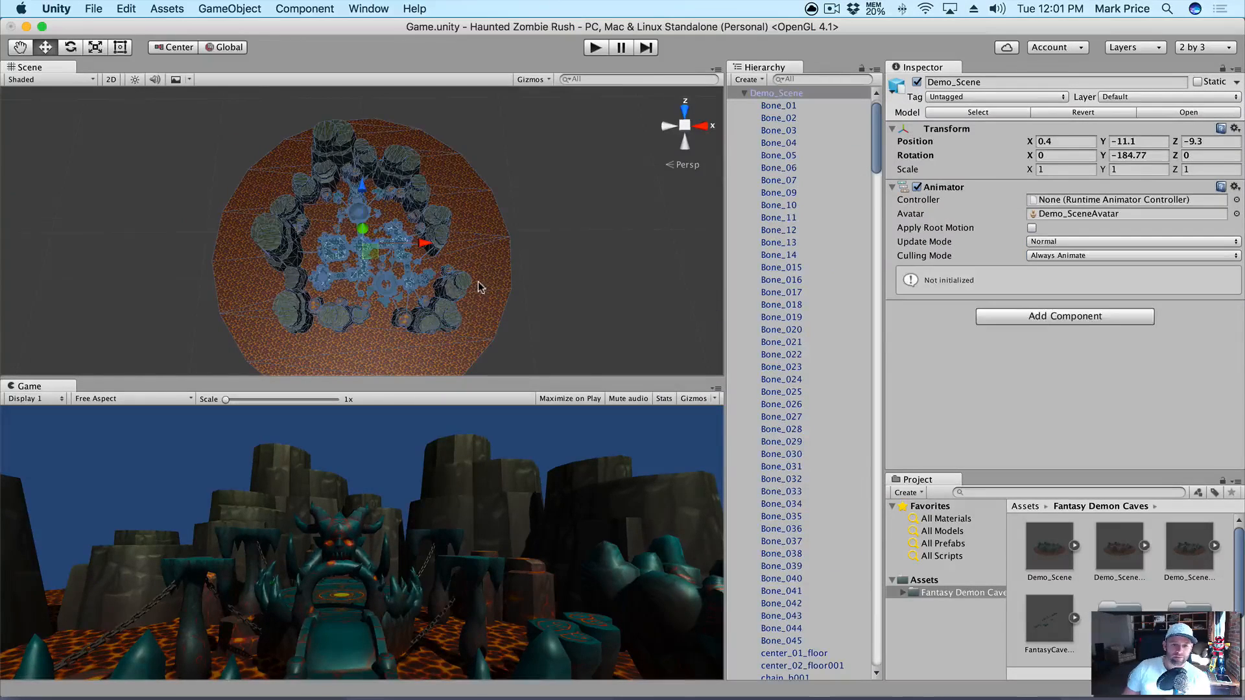
{"action": "left_click", "coordinate": [485, 283]}
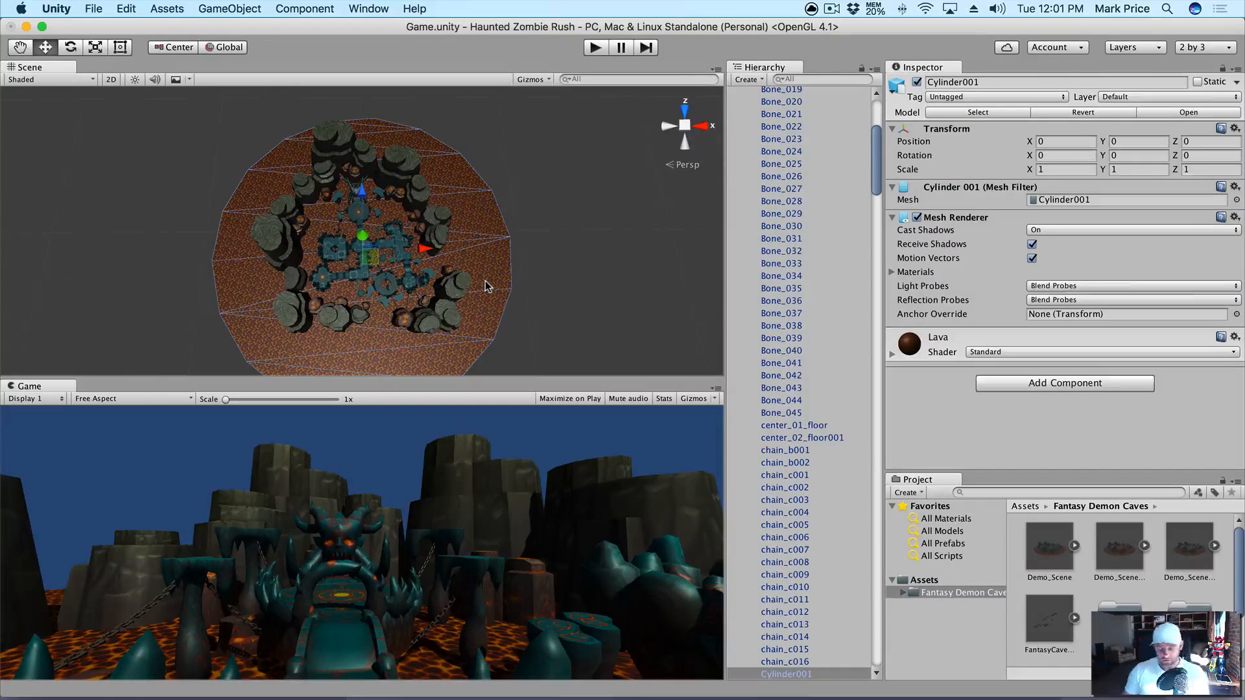
{"action": "key", "text": "super+BackSpace"}
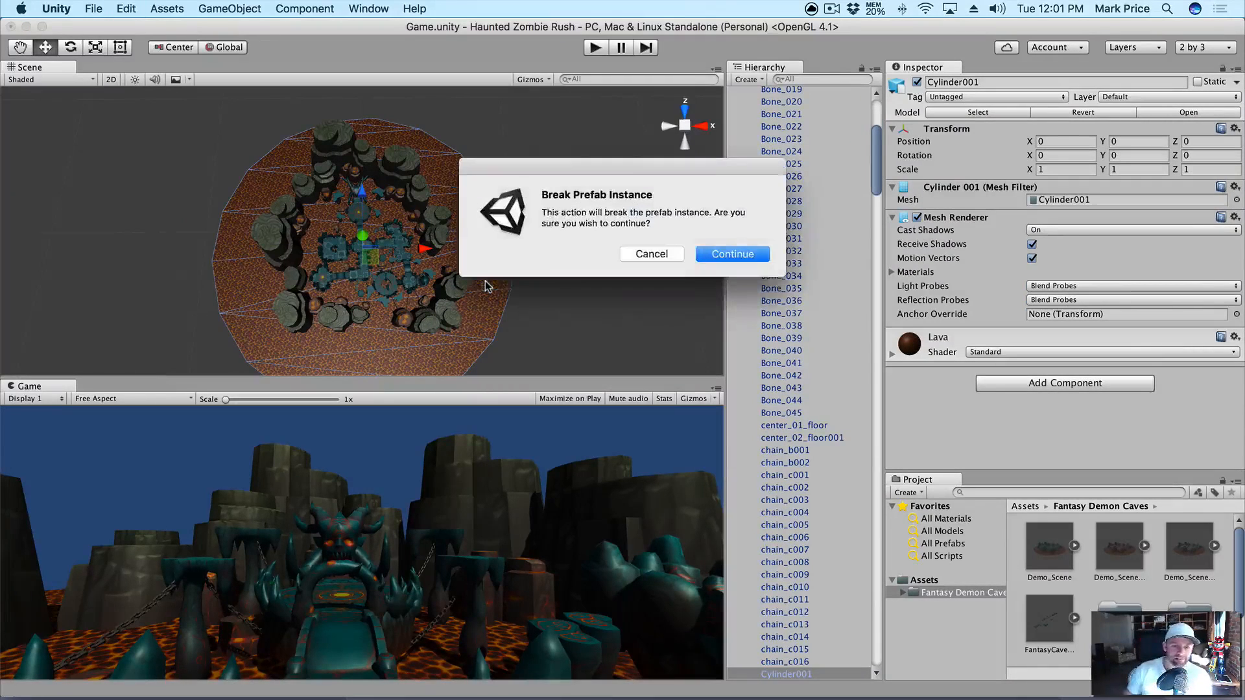
{"action": "left_click", "coordinate": [722, 249]}
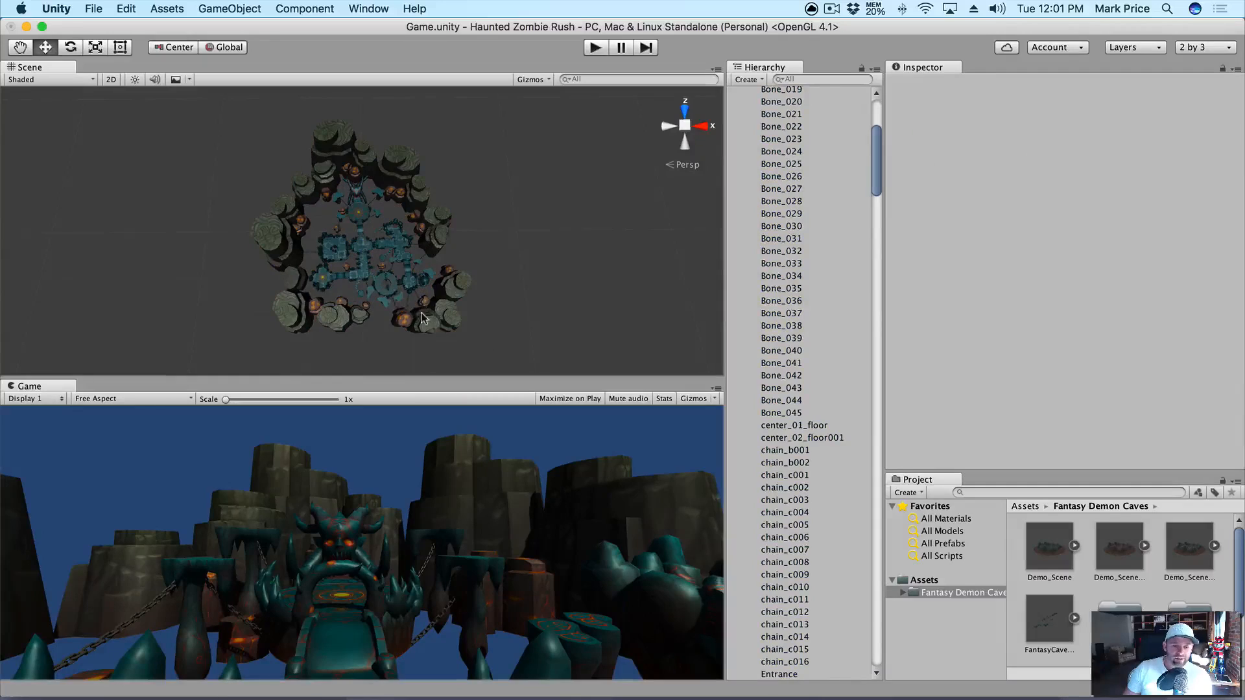
Step: Delete the rock cliffs, lava pillars and other pieces along the level's outer edge behind the Main Camera
{"action": "left_click", "coordinate": [422, 319]}
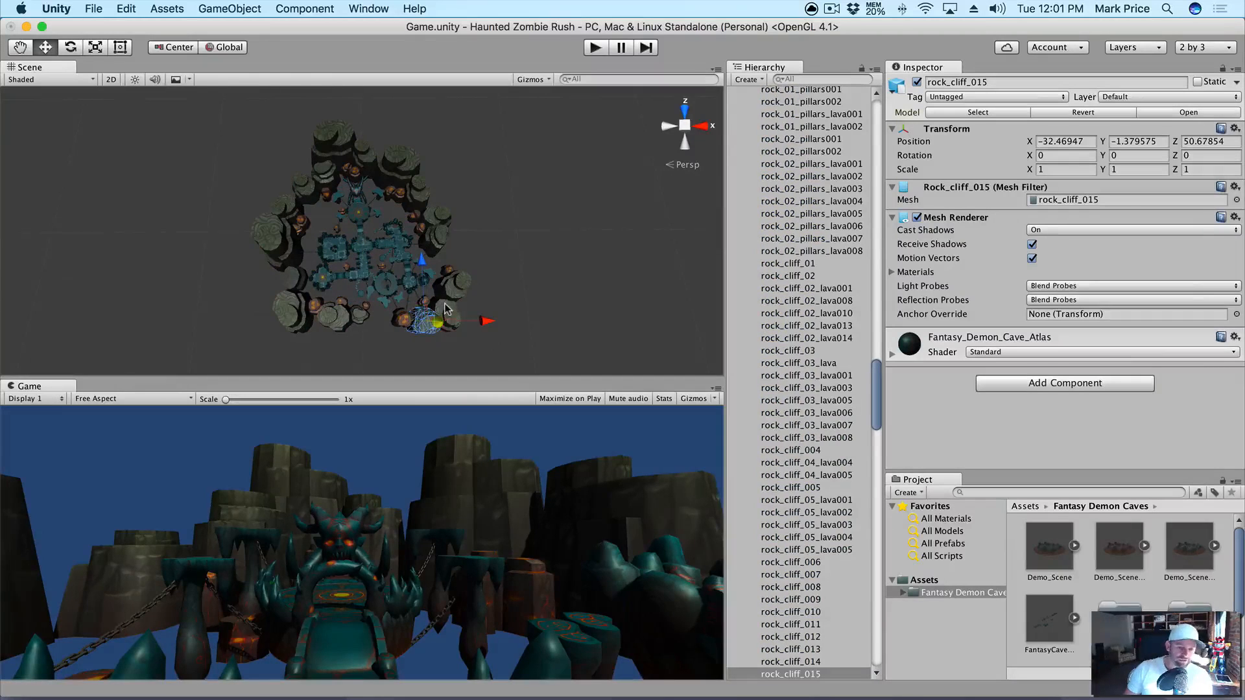
{"action": "left_click", "coordinate": [458, 285], "text": "shift"}
{"action": "left_click", "coordinate": [448, 316], "text": "shift"}
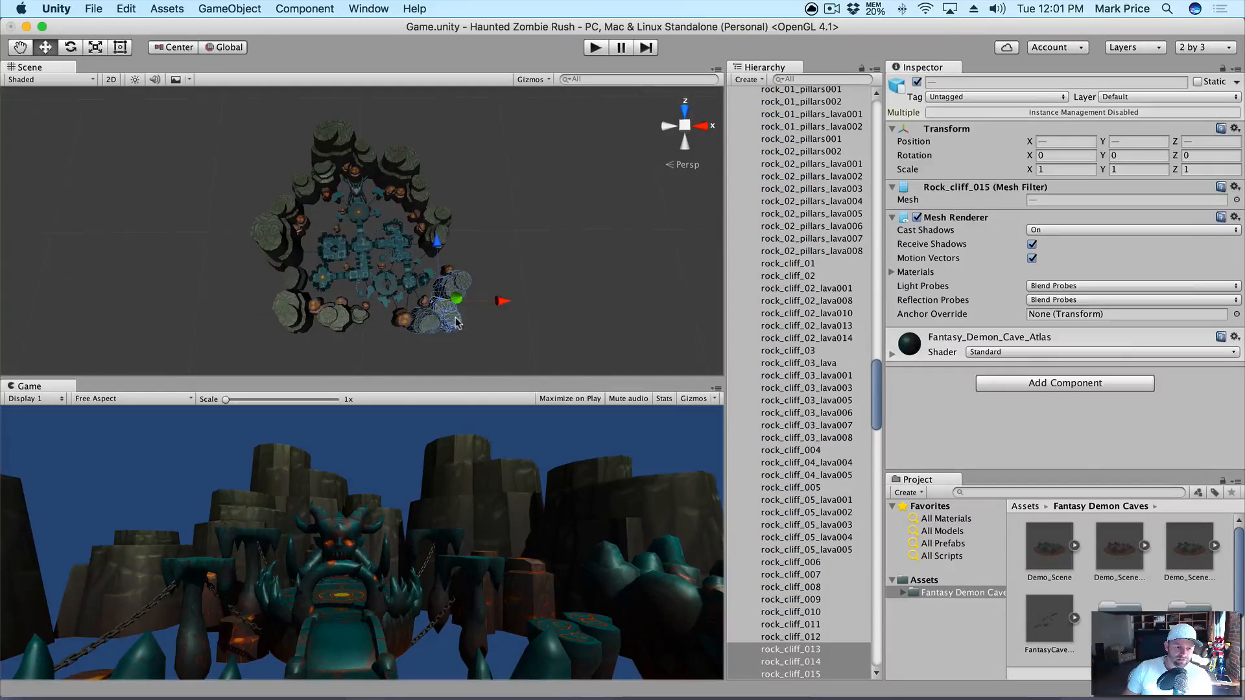
{"action": "left_click", "coordinate": [402, 319], "text": "shift"}
{"action": "left_click_drag", "start_coordinate": [237, 292], "coordinate": [500, 343], "text": "shift"}
{"action": "left_click_drag", "start_coordinate": [227, 282], "coordinate": [500, 344], "text": "shift"}
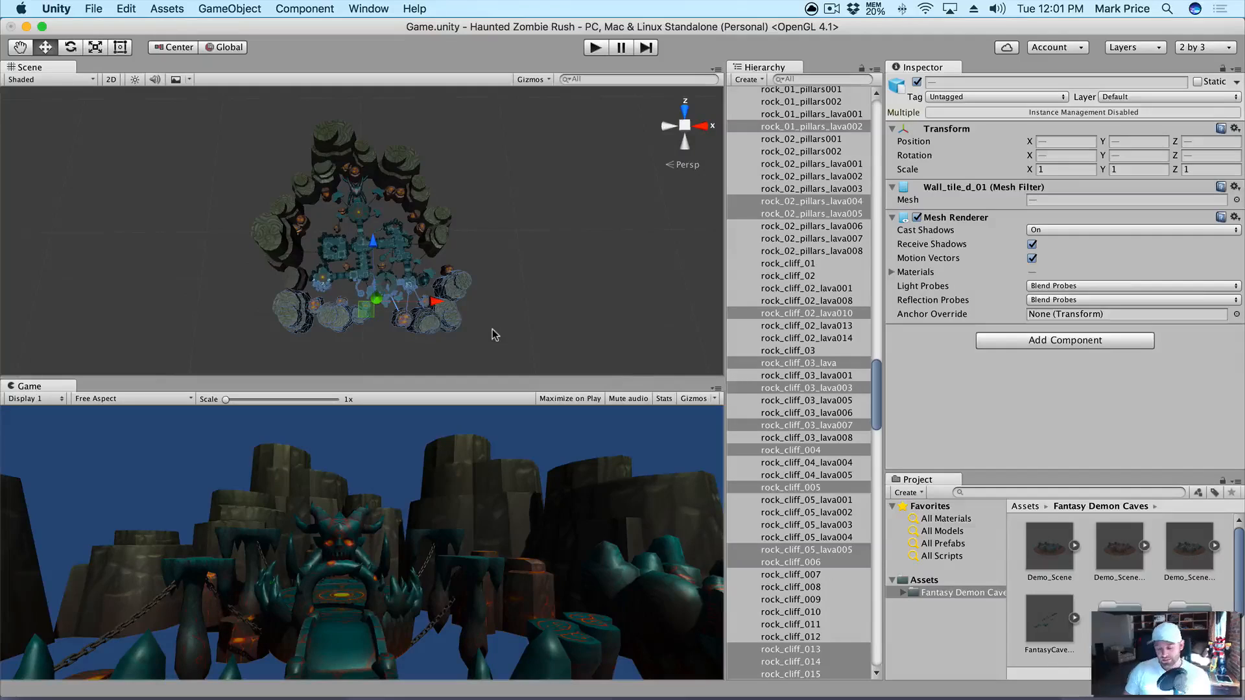
{"action": "key", "text": "super+BackSpace"}
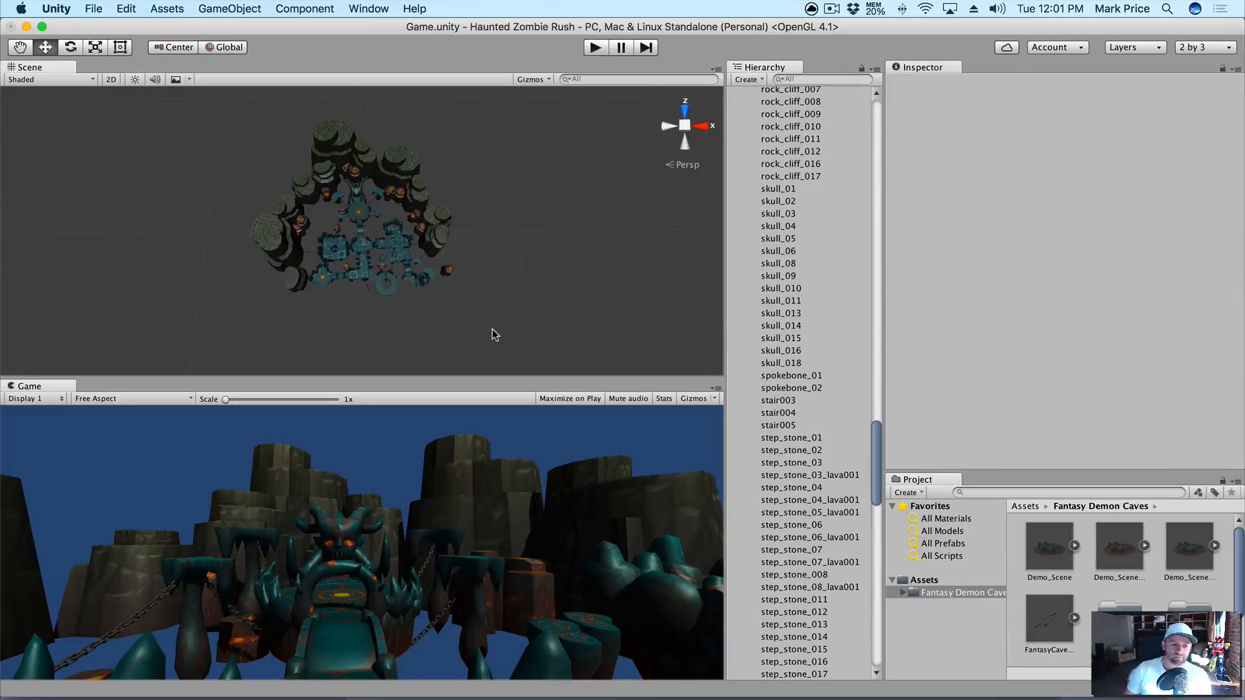
Step: Check the Main Camera's view cone and delete the next row of bones, chains, floors and wall tiles behind it
{"action": "scroll", "coordinate": [763, 197], "scroll_direction": "up", "scroll_amount": 15}
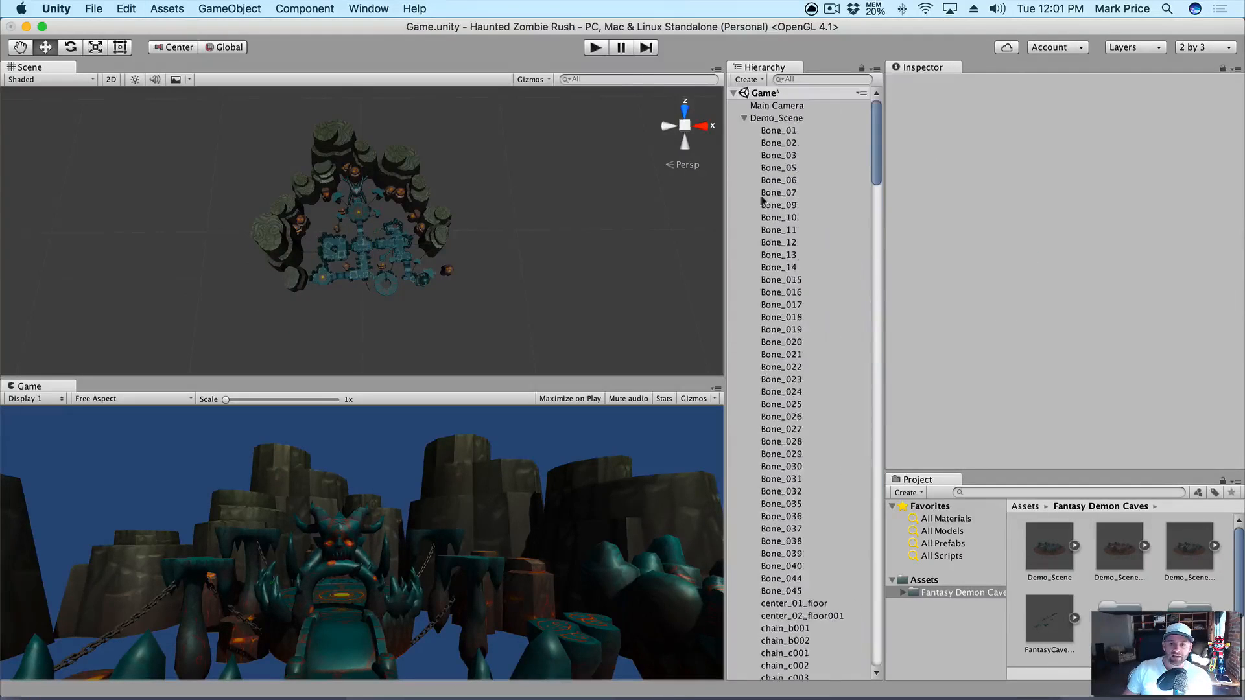
{"action": "left_click", "coordinate": [746, 118]}
{"action": "left_click", "coordinate": [763, 106]}
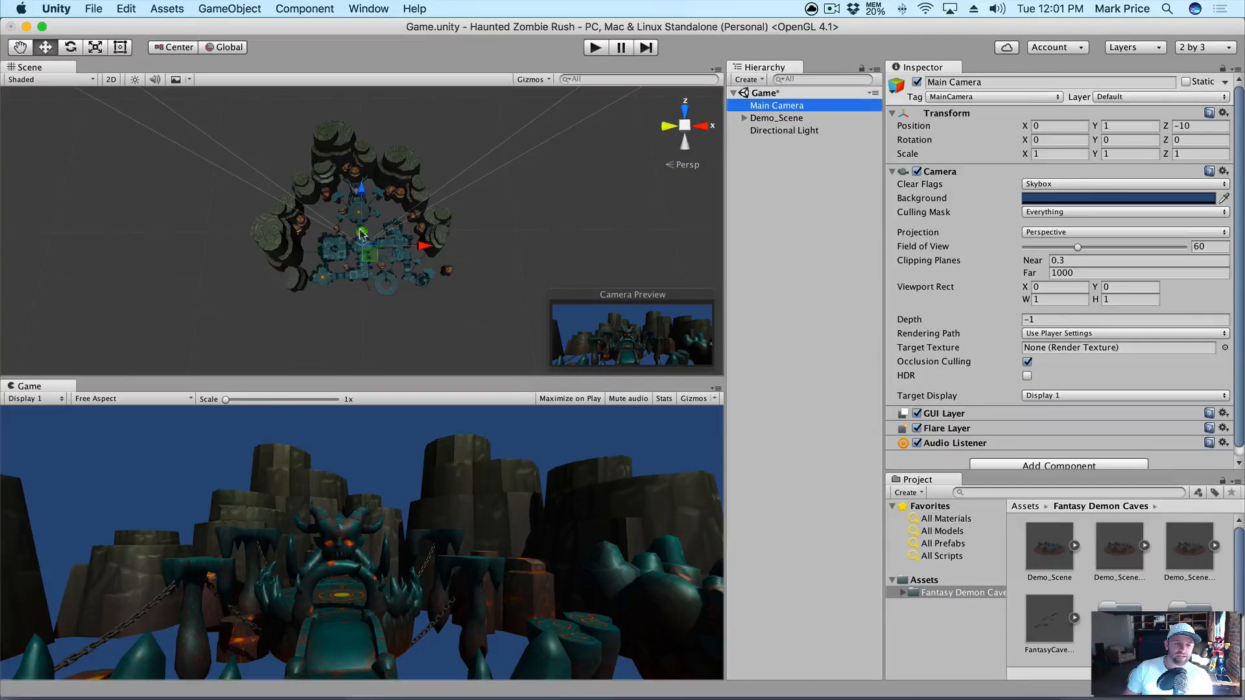
{"action": "left_click_drag", "start_coordinate": [461, 314], "coordinate": [241, 257]}
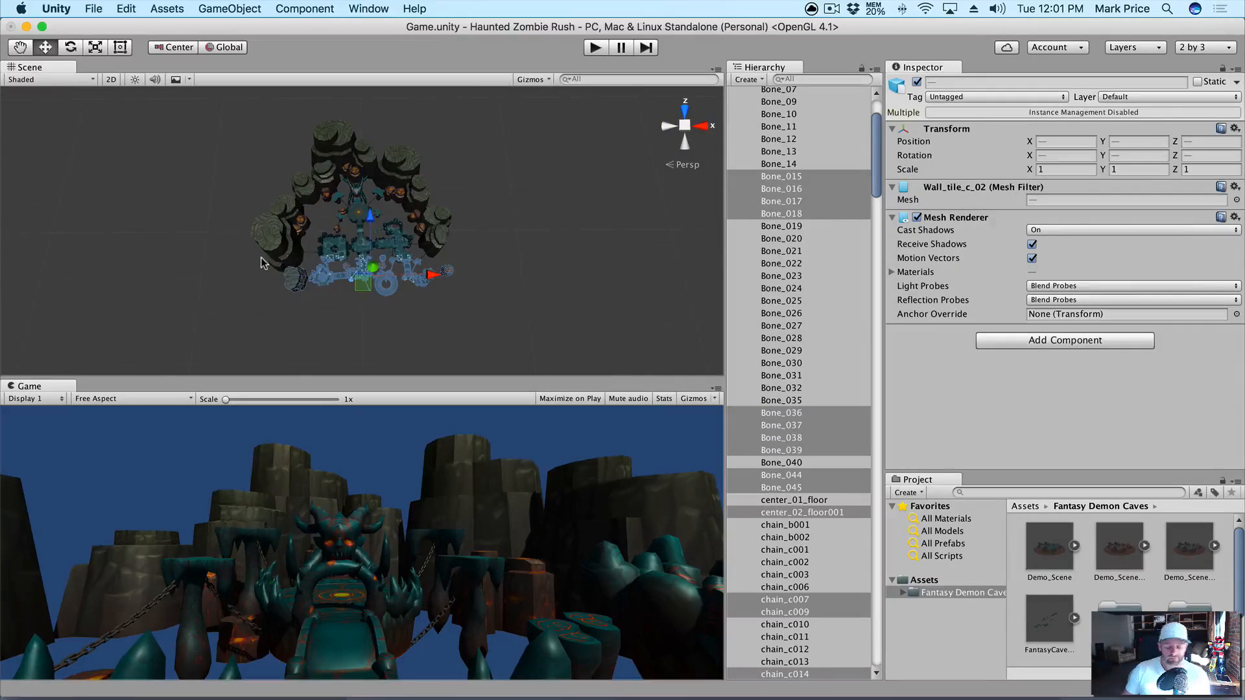
{"action": "key", "text": "super+BackSpace"}
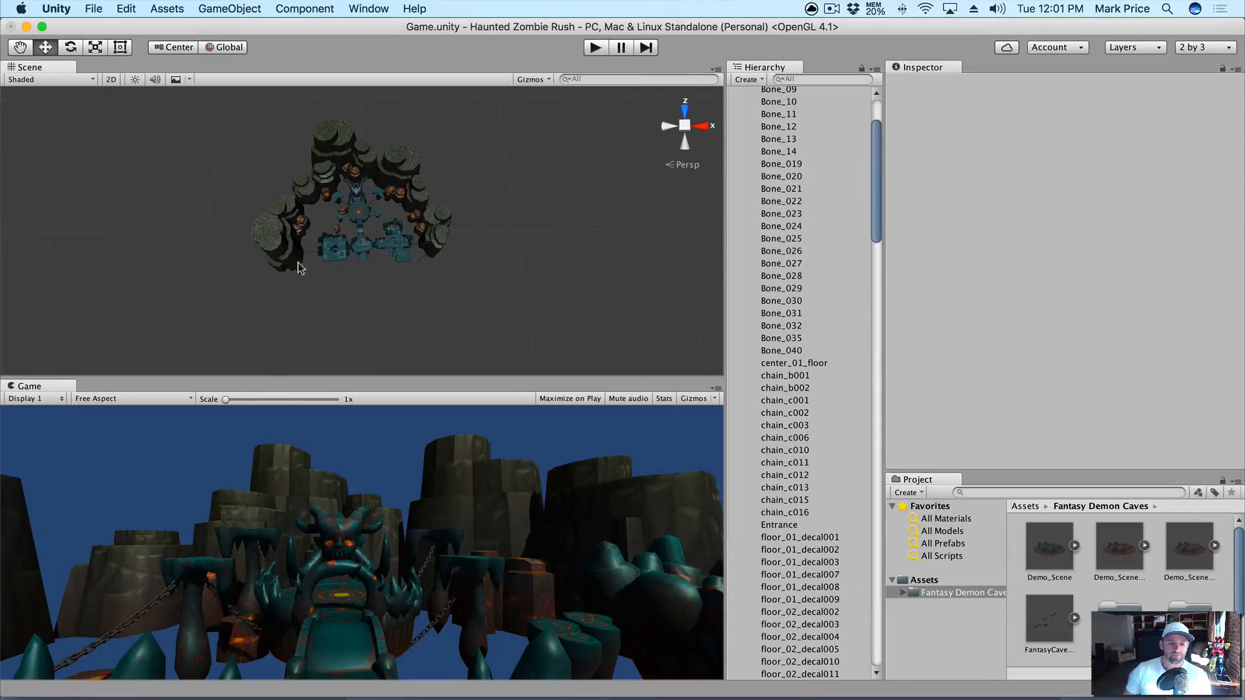
Step: Check where the Main Camera sits relative to the remaining floor platforms of the level
{"action": "scroll", "coordinate": [809, 158], "scroll_direction": "up", "scroll_amount": 5}
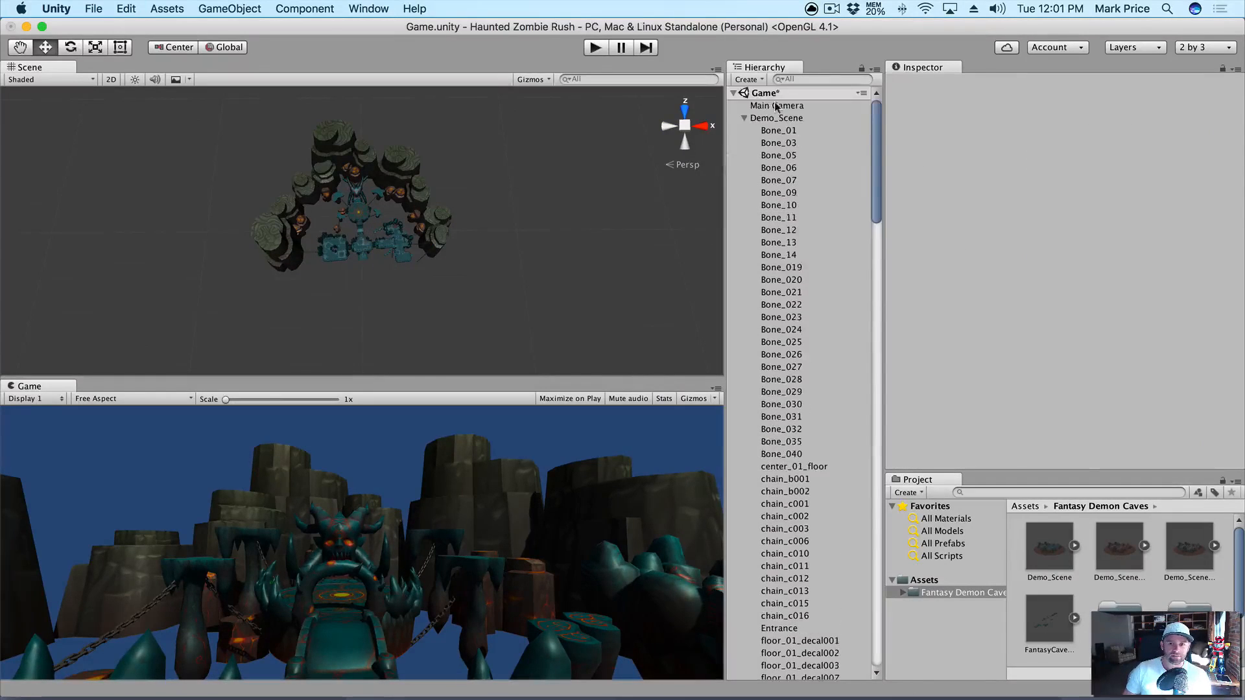
{"action": "left_click", "coordinate": [777, 105]}
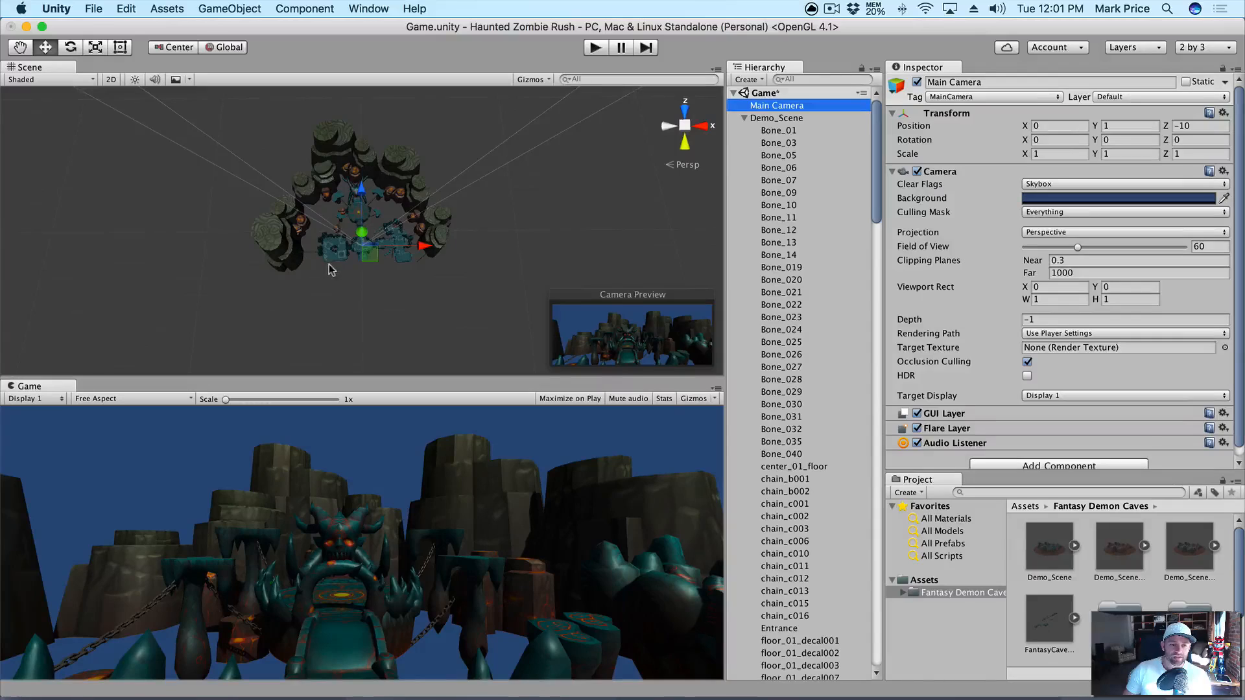
{"action": "left_click_drag", "start_coordinate": [347, 276], "coordinate": [325, 244]}
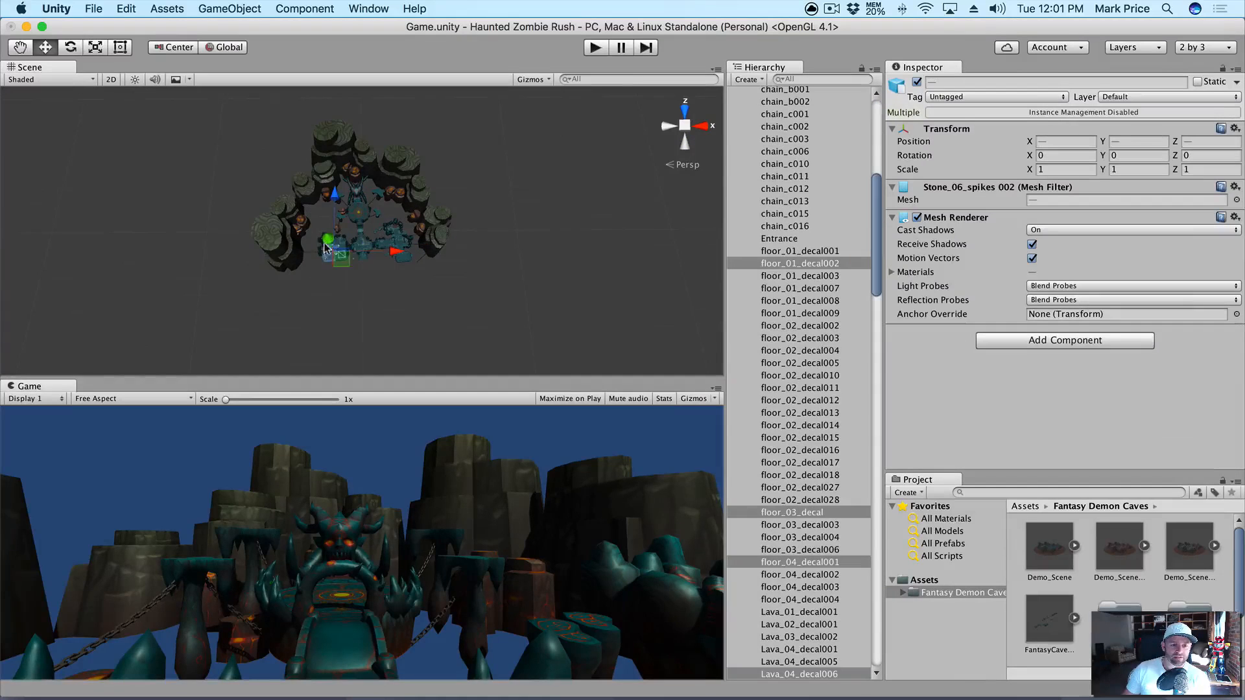
{"action": "left_click", "coordinate": [372, 267]}
Step: Delete module_corner_convex_b002, floor_02_decal005 and the other platform sections, half arch and stepping stones protruding behind the Main Camera
{"action": "left_click", "coordinate": [400, 258]}
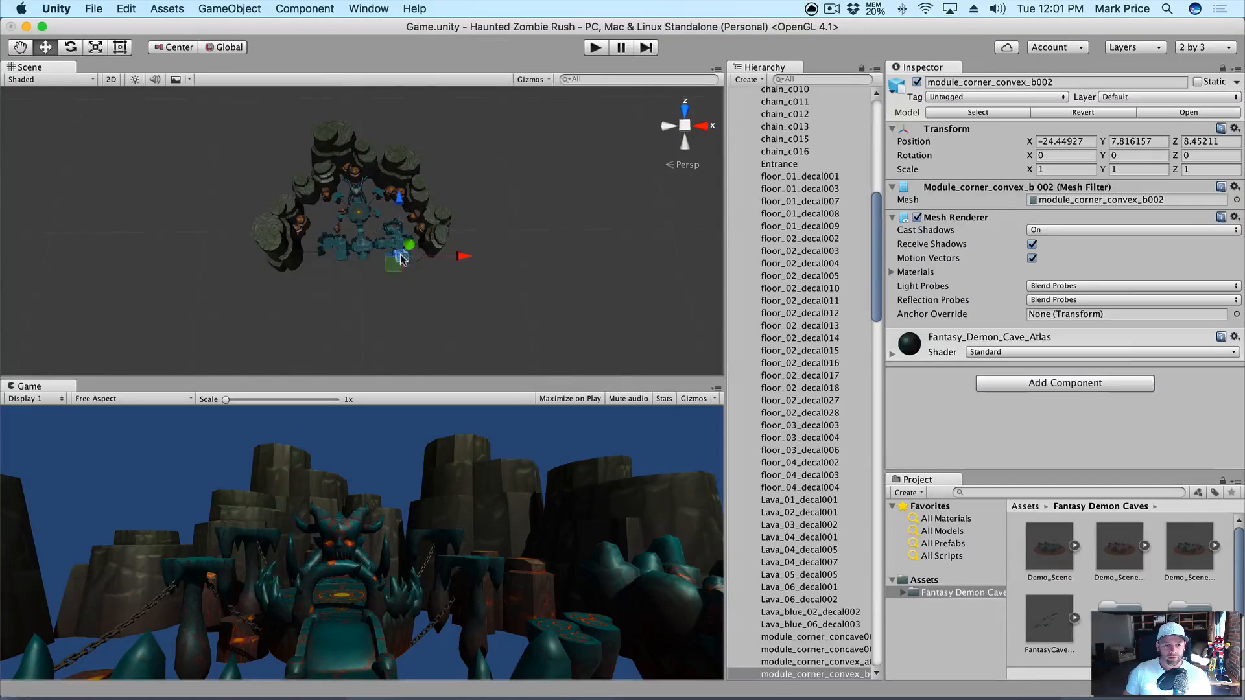
{"action": "scroll", "coordinate": [401, 258], "scroll_direction": "up", "scroll_amount": 10}
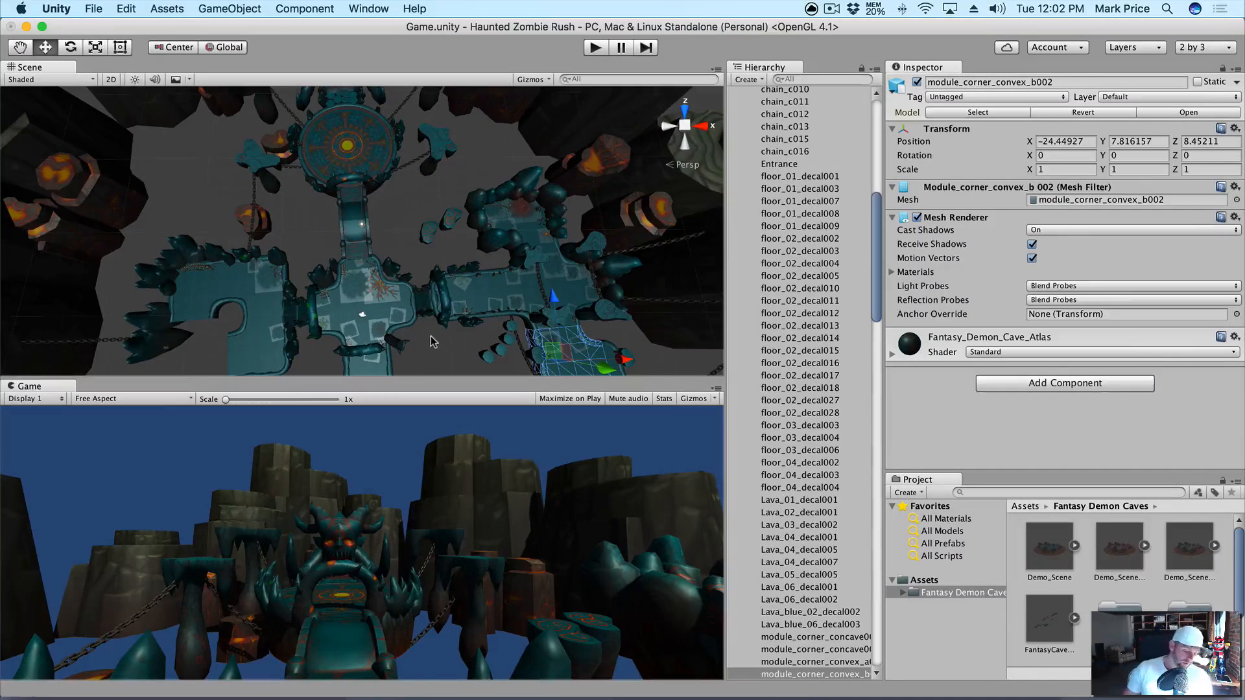
{"action": "middle_click_drag", "start_coordinate": [432, 342], "coordinate": [421, 280]}
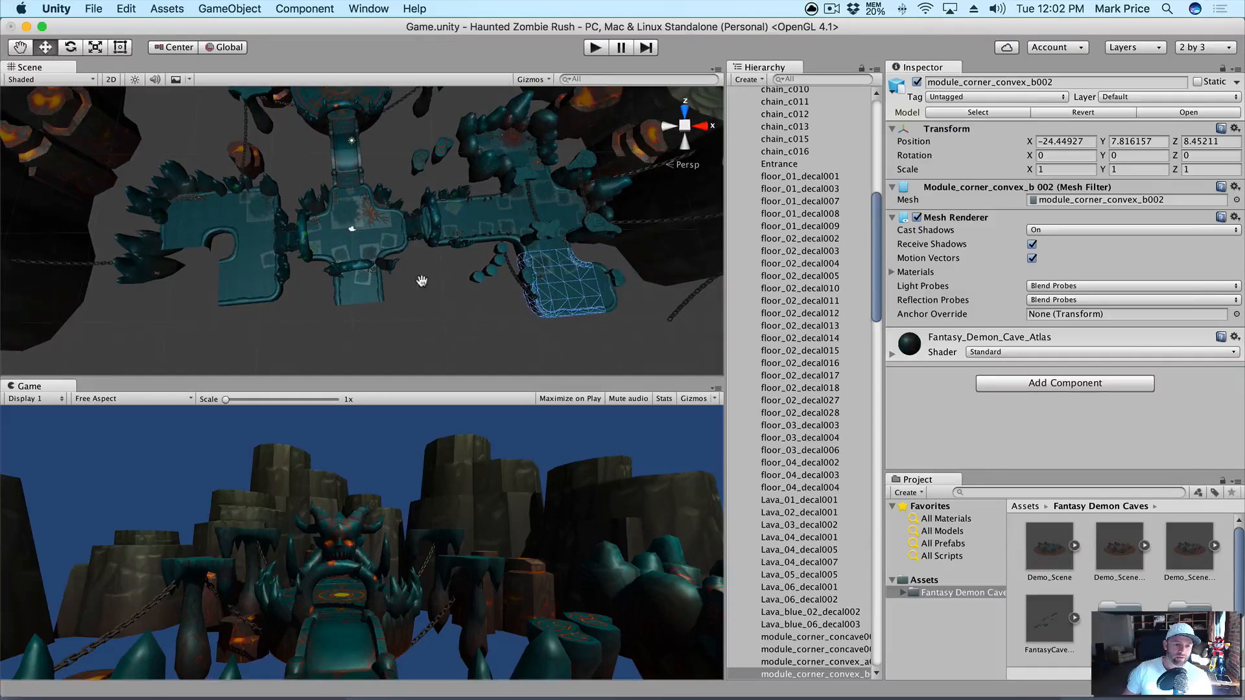
{"action": "left_click", "coordinate": [348, 267], "text": "shift"}
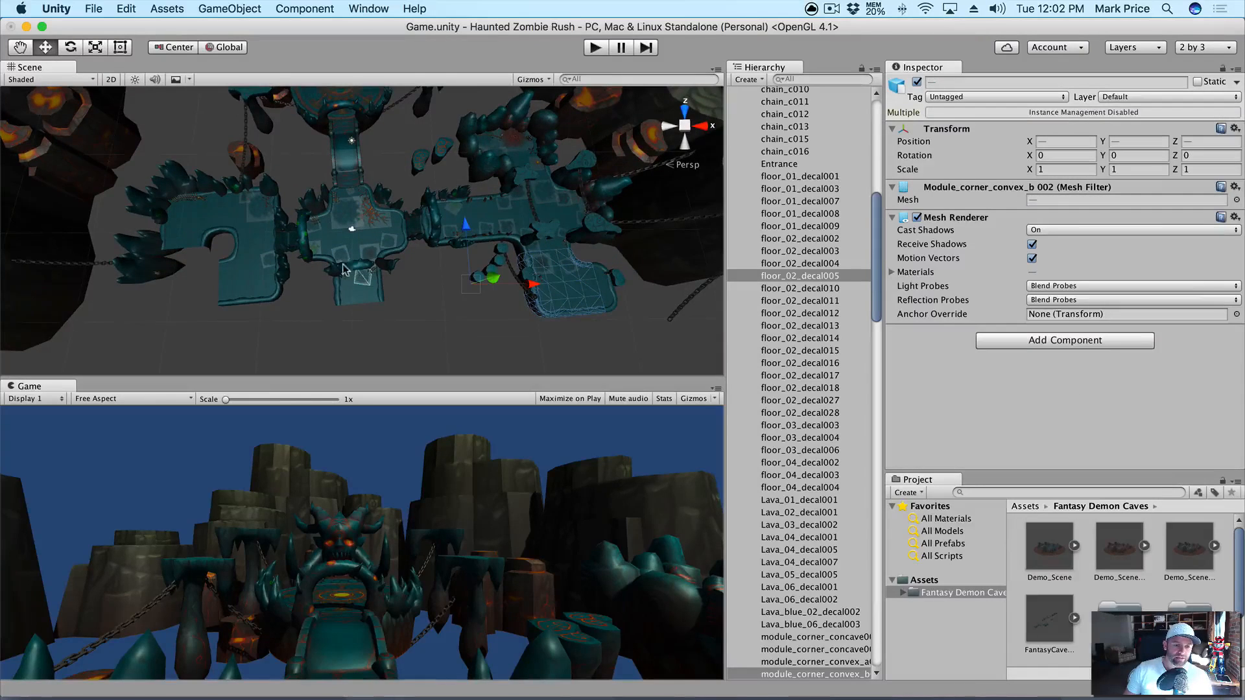
{"action": "left_click", "coordinate": [344, 269], "text": "shift"}
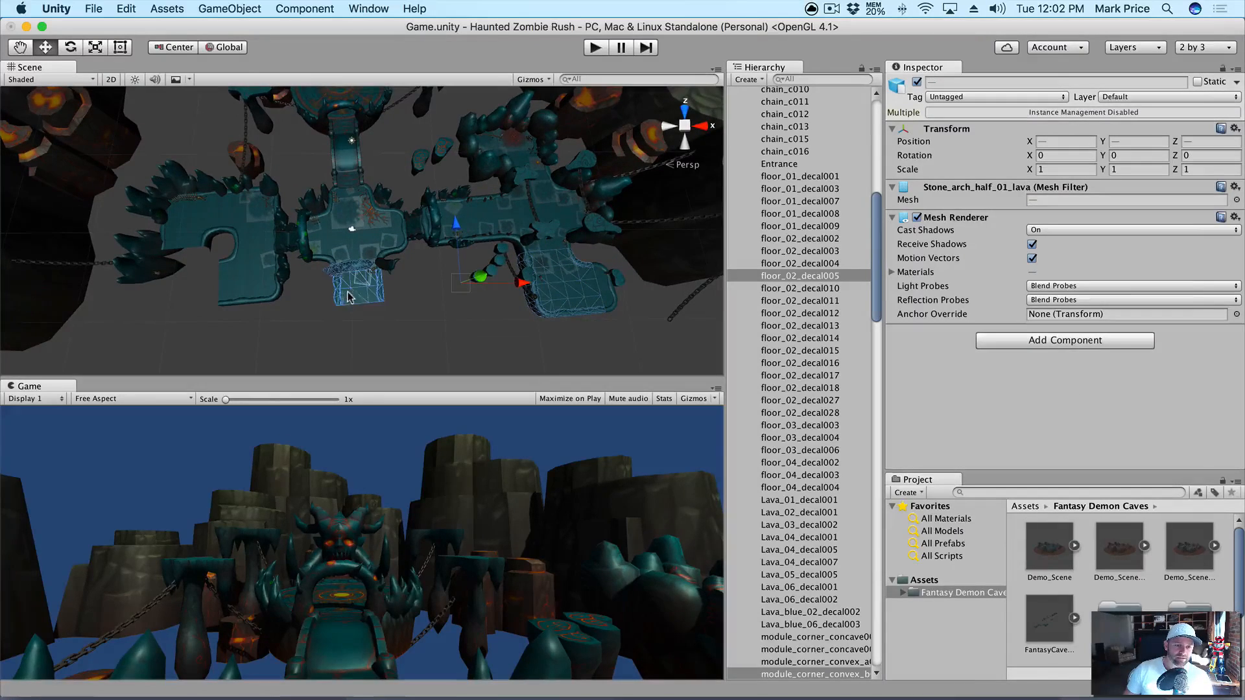
{"action": "left_click", "coordinate": [247, 287], "text": "shift"}
{"action": "left_click", "coordinate": [540, 240], "text": "shift"}
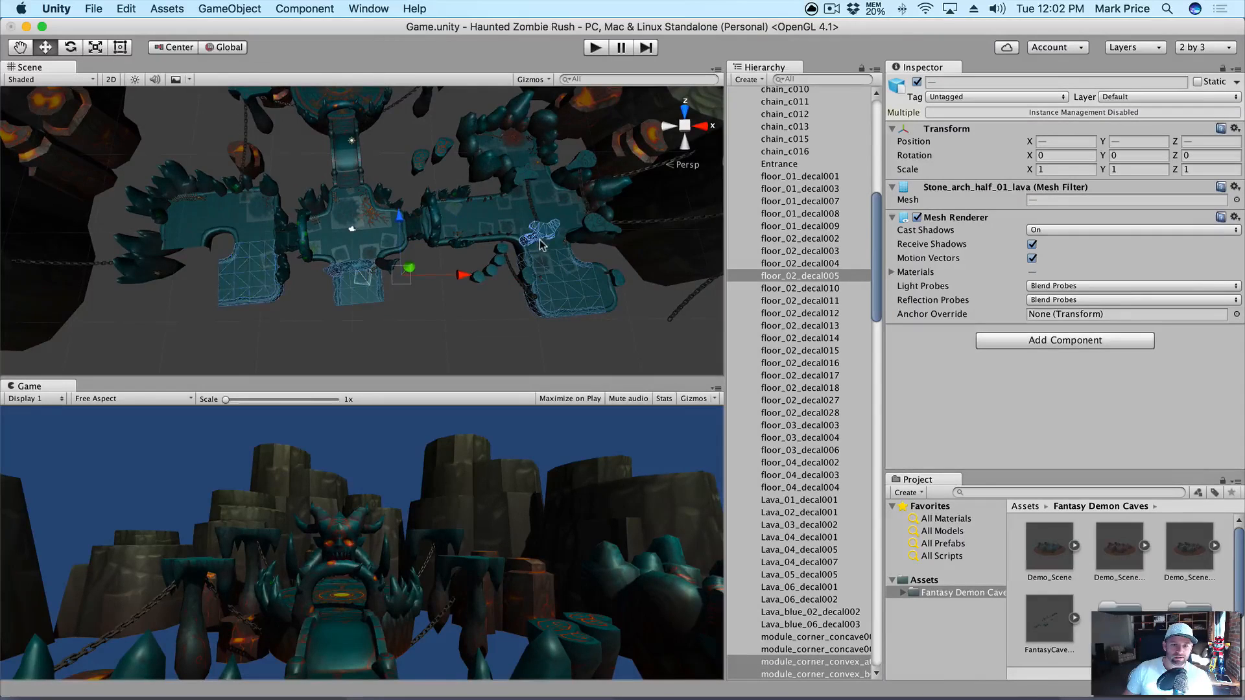
{"action": "left_click", "coordinate": [492, 263], "text": "shift"}
{"action": "left_click", "coordinate": [500, 252], "text": "shift"}
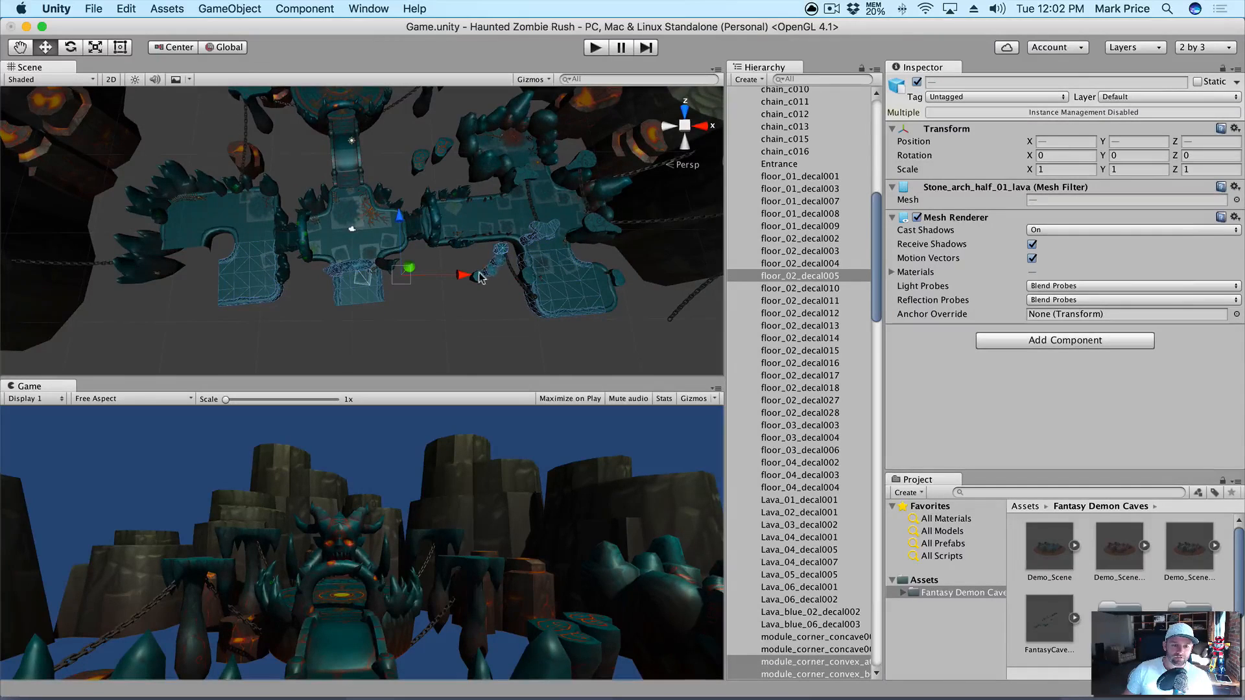
{"action": "left_click", "coordinate": [480, 275], "text": "shift"}
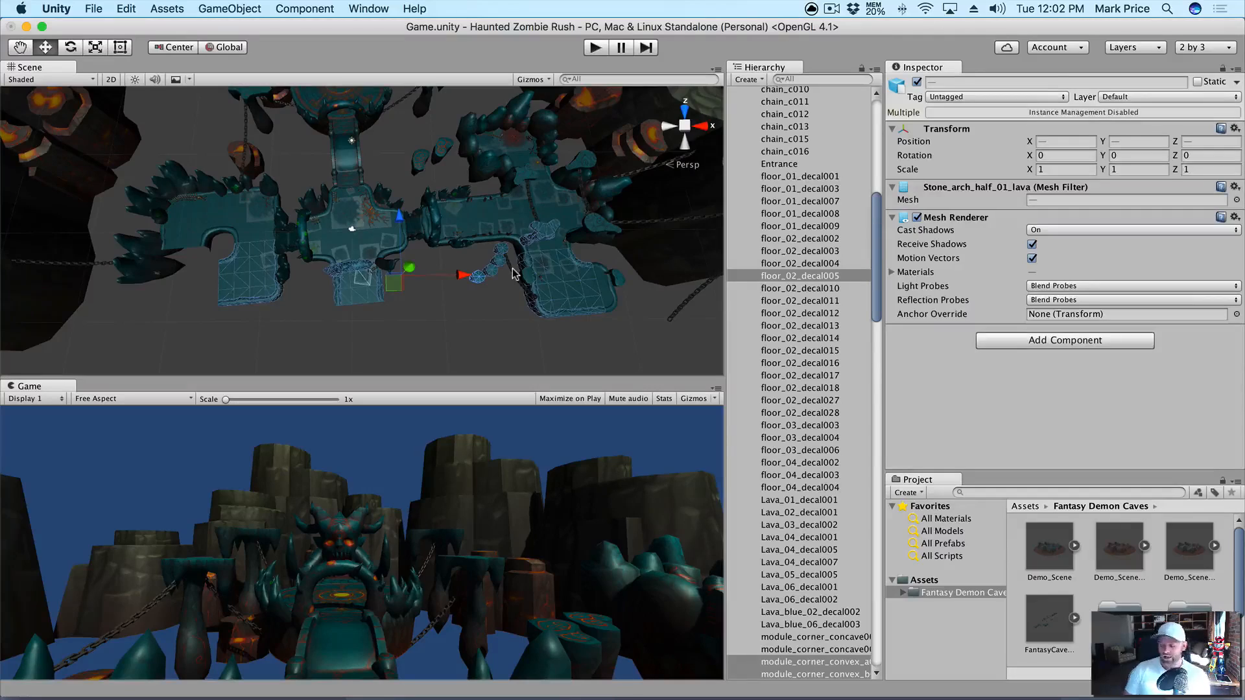
{"action": "key", "text": "super+BackSpace"}
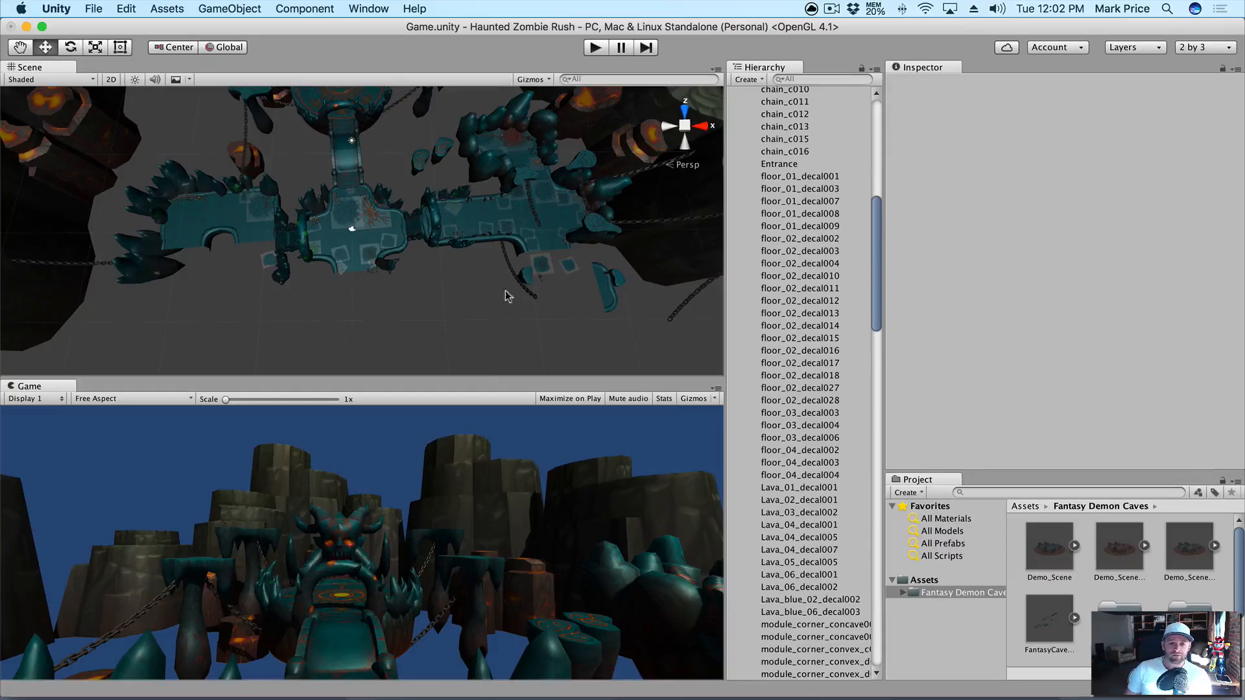
Step: Delete the stray stepping stone, curved wall piece and rock spikes left beside the floor platform behind the Main Camera
{"action": "left_click", "coordinate": [524, 279]}
{"action": "key", "text": "super+BackSpace"}
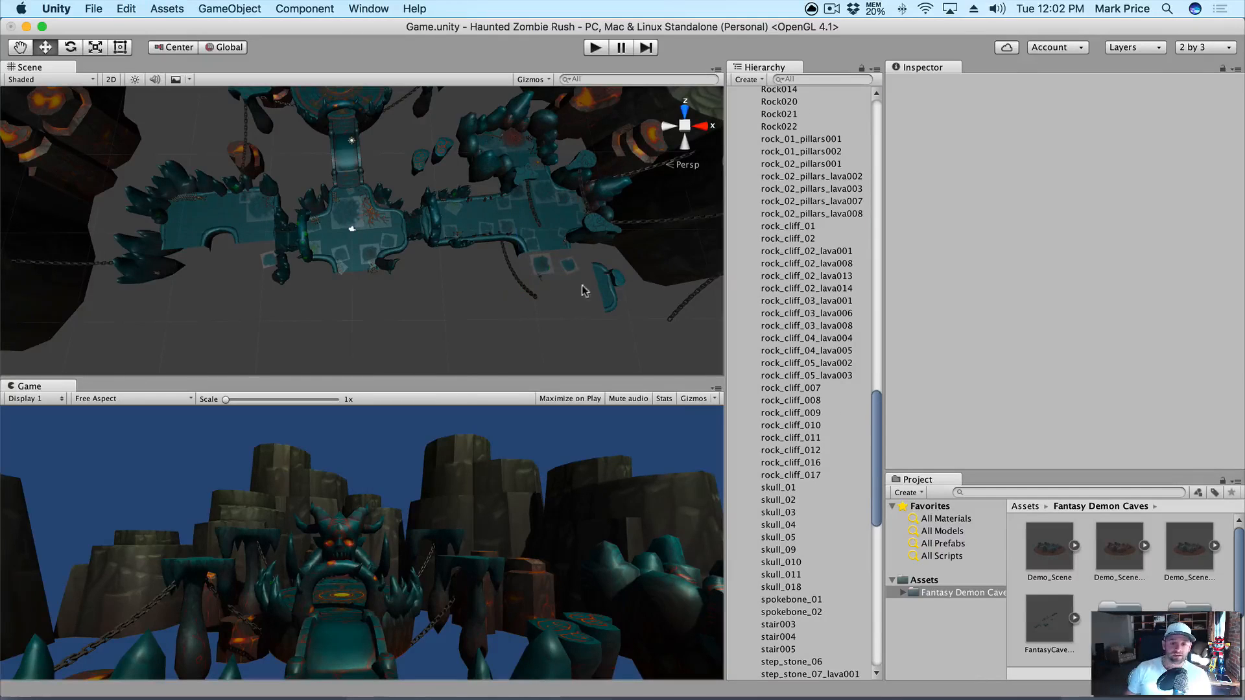
{"action": "left_click", "coordinate": [600, 290]}
{"action": "key", "text": "super+BackSpace"}
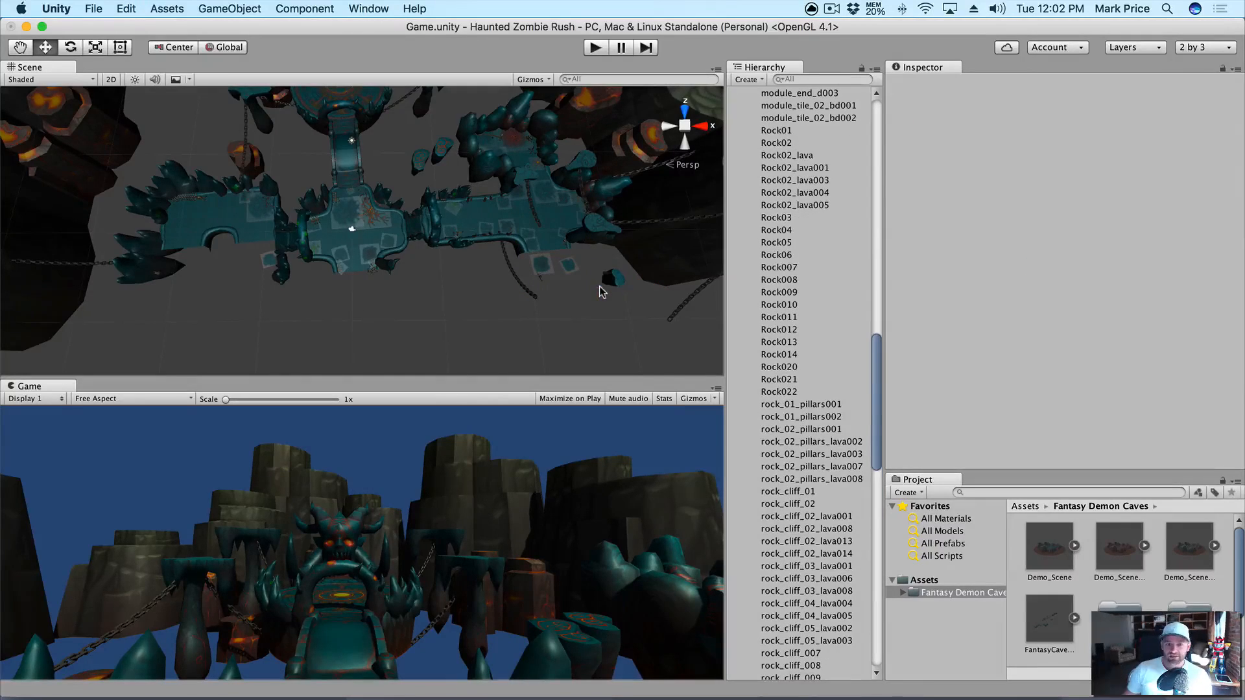
{"action": "left_click", "coordinate": [616, 283]}
{"action": "key", "text": "super+BackSpace"}
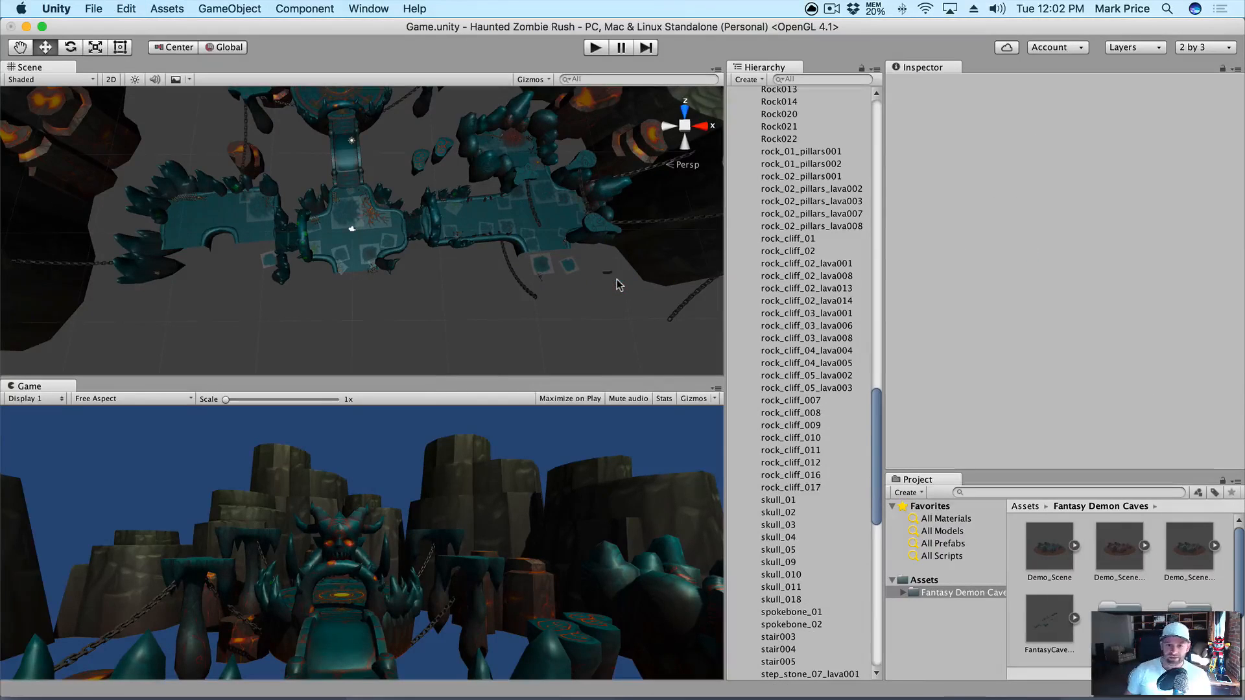
{"action": "left_click", "coordinate": [609, 277]}
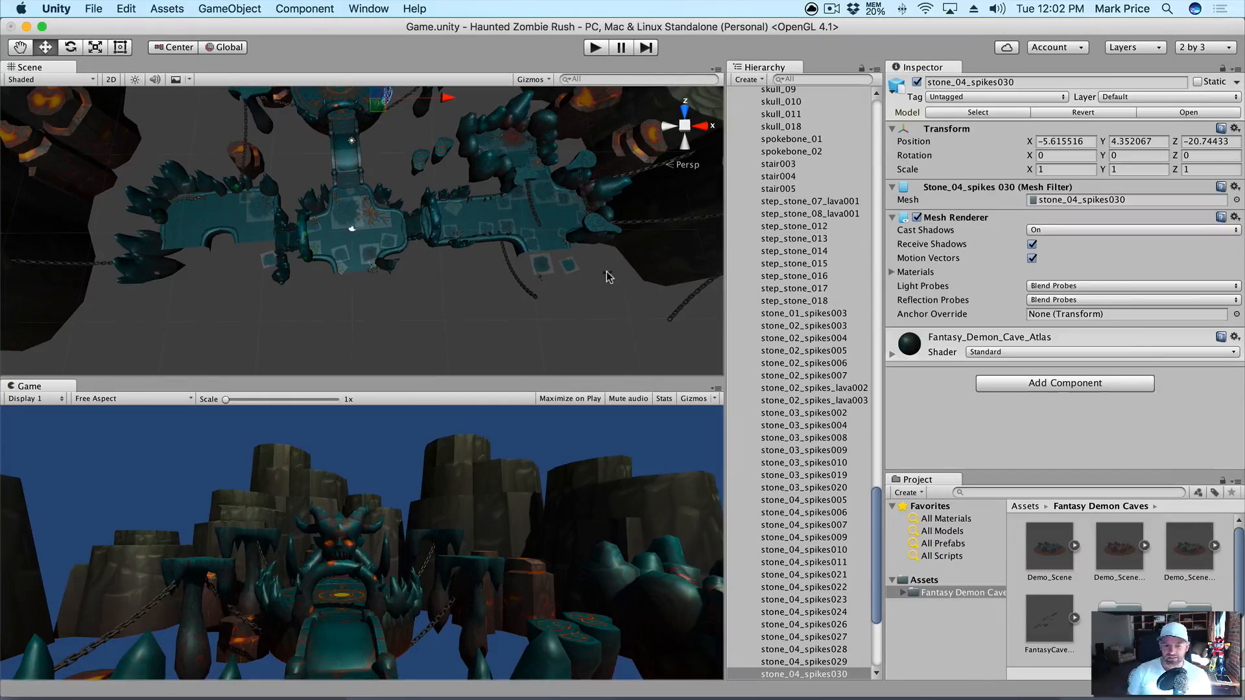
{"action": "left_click", "coordinate": [542, 270]}
{"action": "key", "text": "super+BackSpace"}
Step: Delete Bone_05 and the hanging chain chain_c006 below the platform edge behind the Main Camera
{"action": "left_click", "coordinate": [533, 262]}
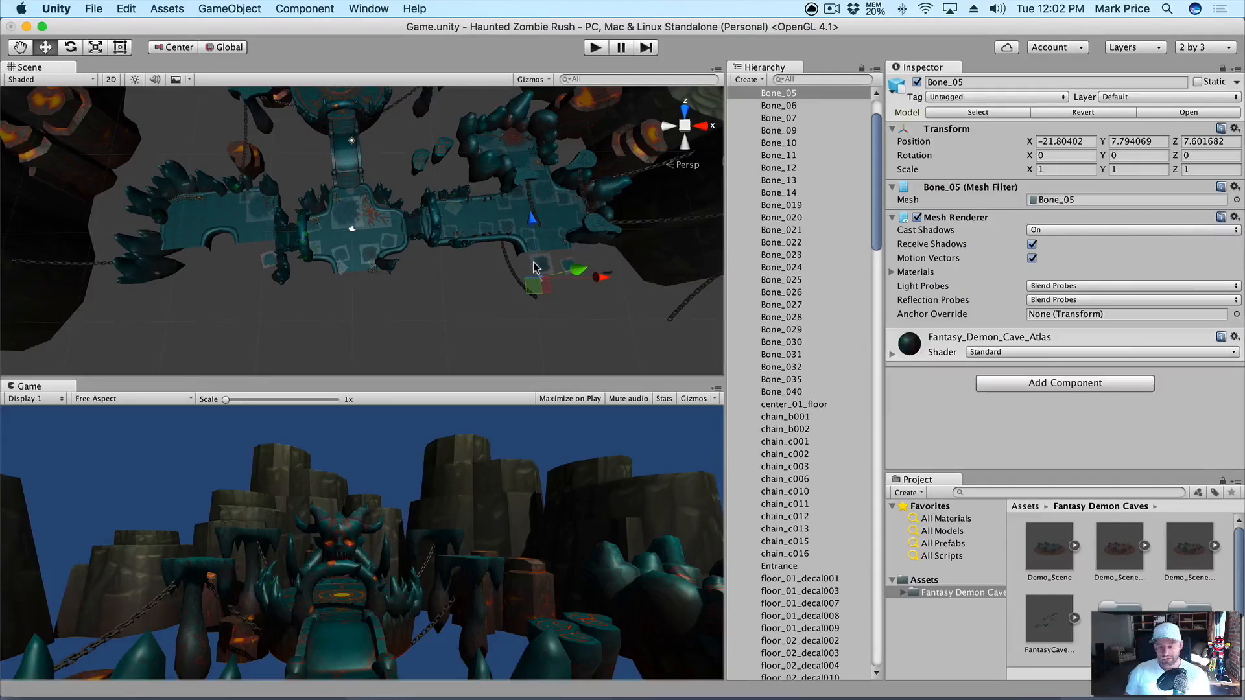
{"action": "key", "text": "super+BackSpace"}
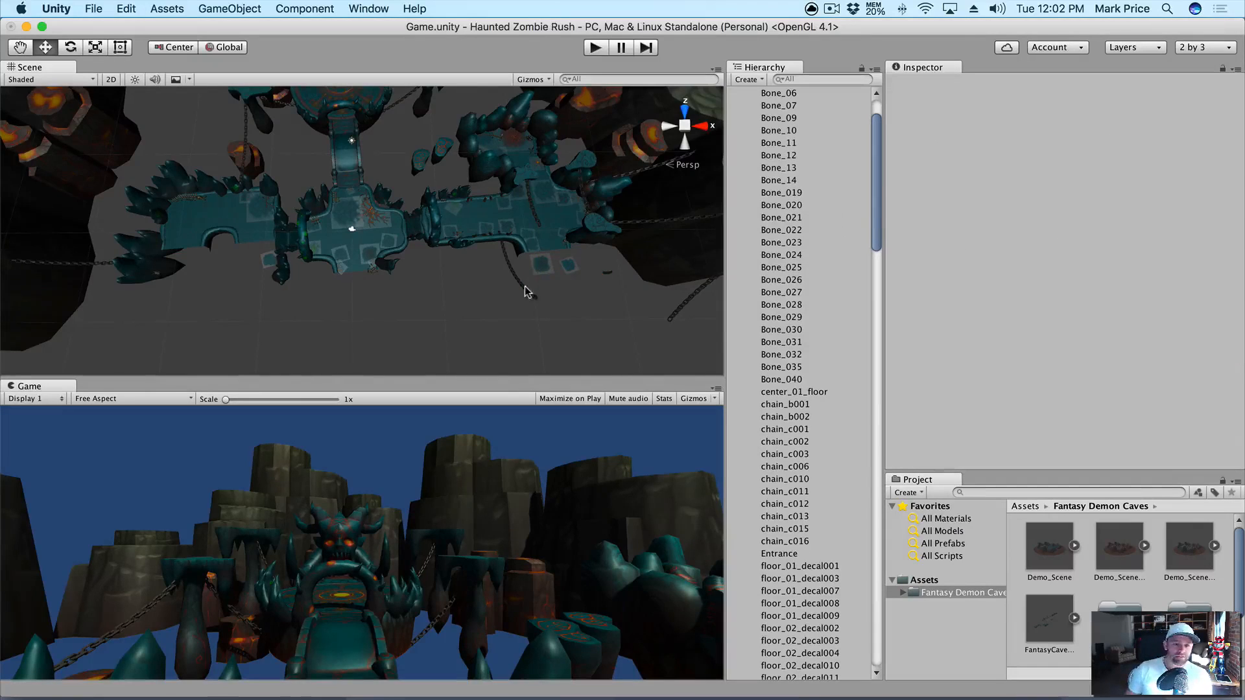
{"action": "left_click", "coordinate": [526, 292]}
{"action": "key", "text": "super+BackSpace"}
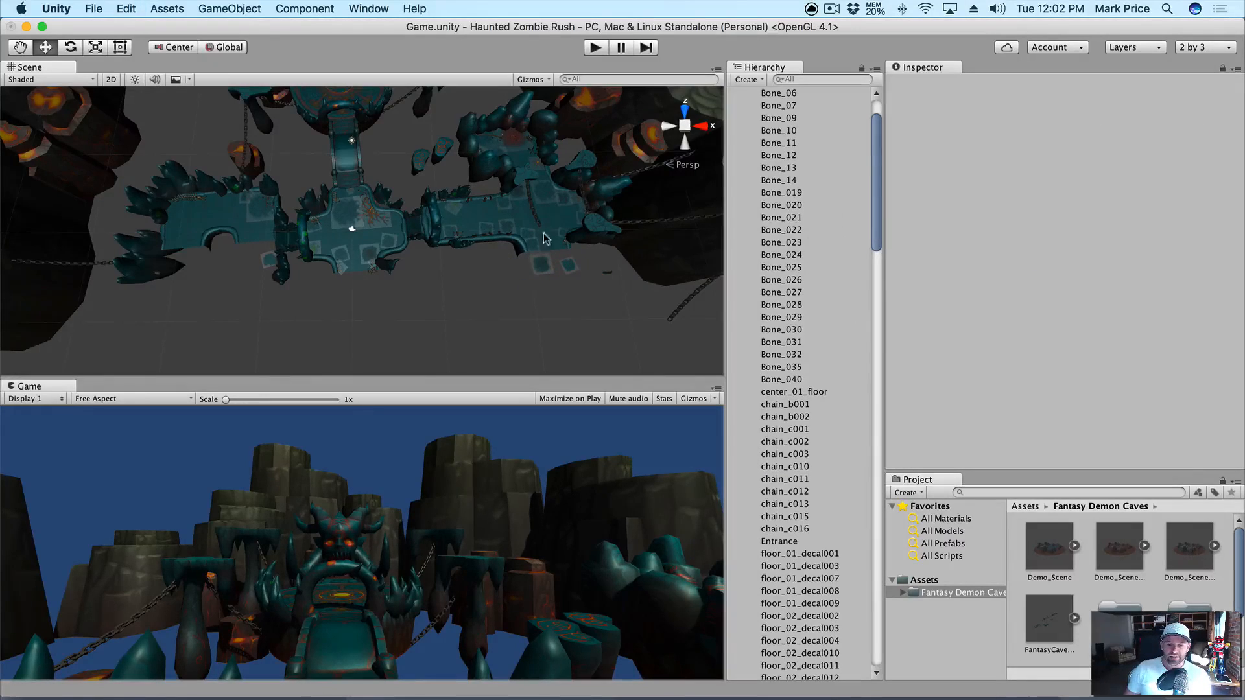
Step: Delete the loose chains chain_c003 and chain_b002 around the side platform
{"action": "left_click", "coordinate": [533, 213]}
{"action": "scroll", "coordinate": [636, 198], "scroll_direction": "up", "scroll_amount": 5}
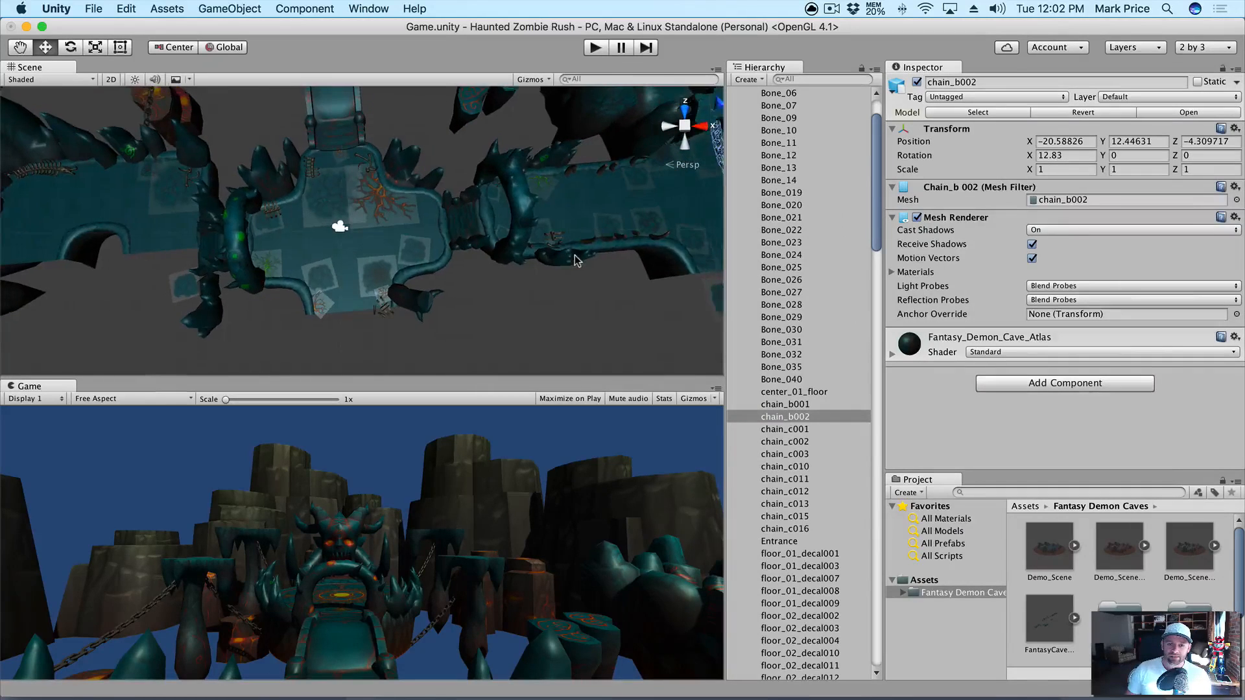
{"action": "scroll", "coordinate": [635, 198], "scroll_direction": "down", "scroll_amount": 5}
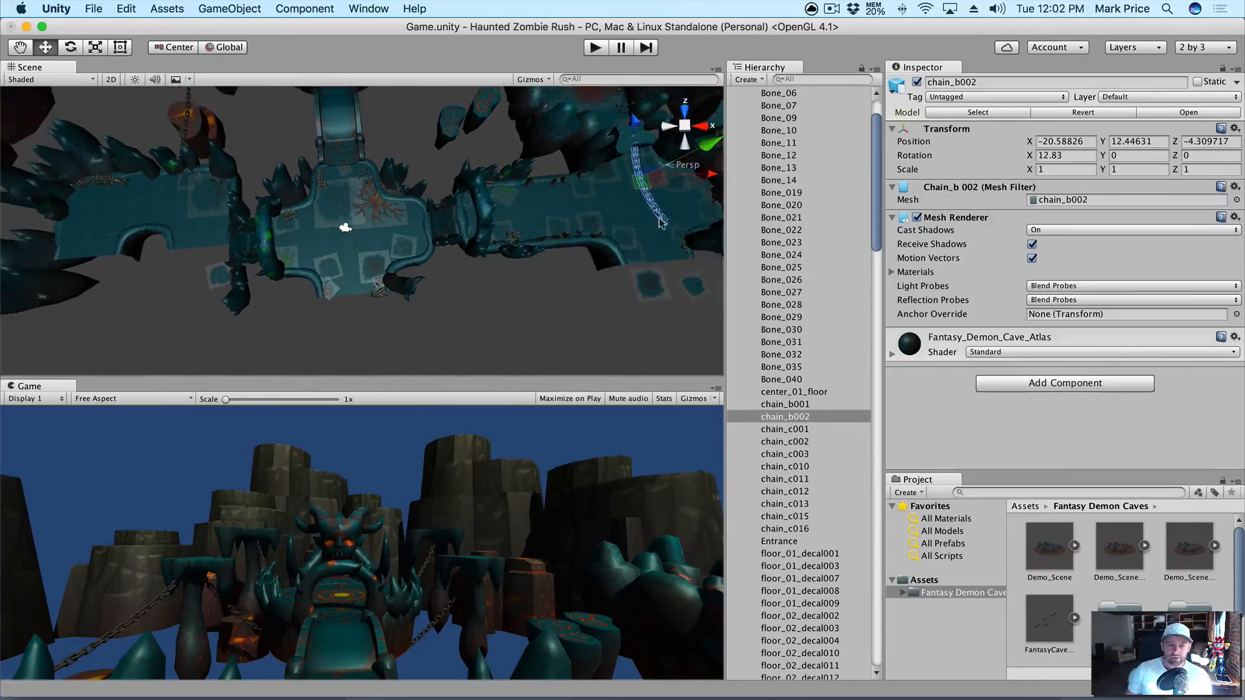
{"action": "scroll", "coordinate": [561, 269], "scroll_direction": "down", "scroll_amount": 3}
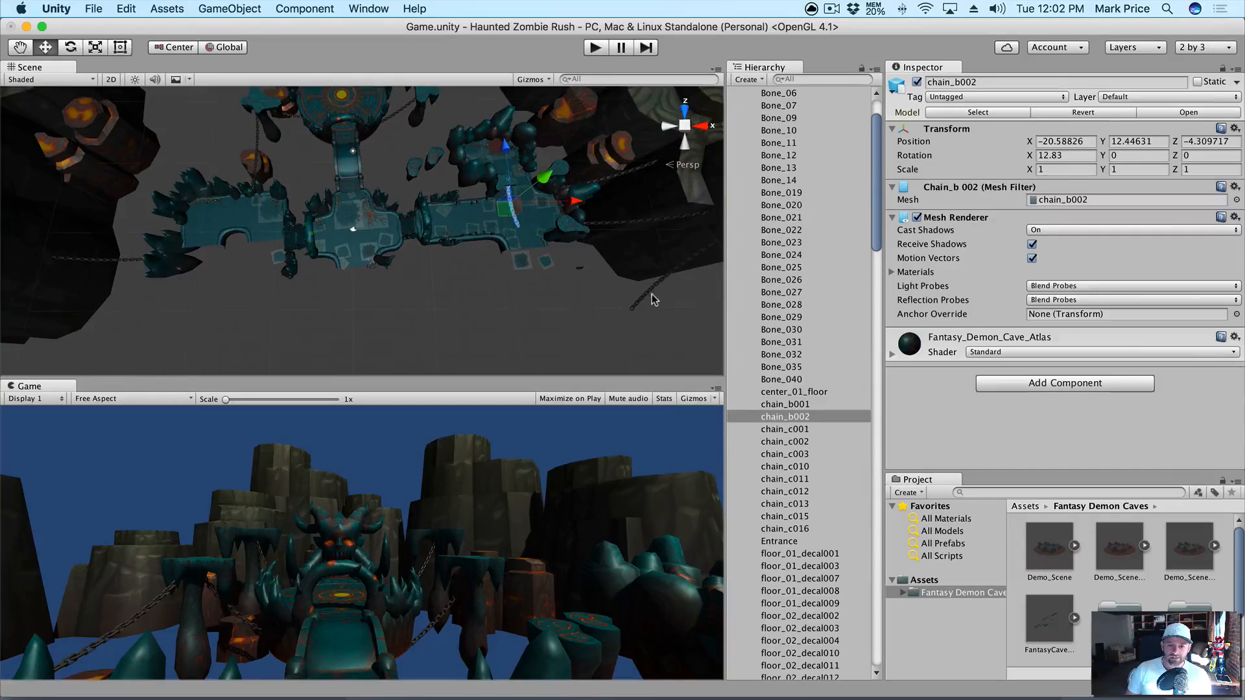
{"action": "left_click", "coordinate": [650, 296]}
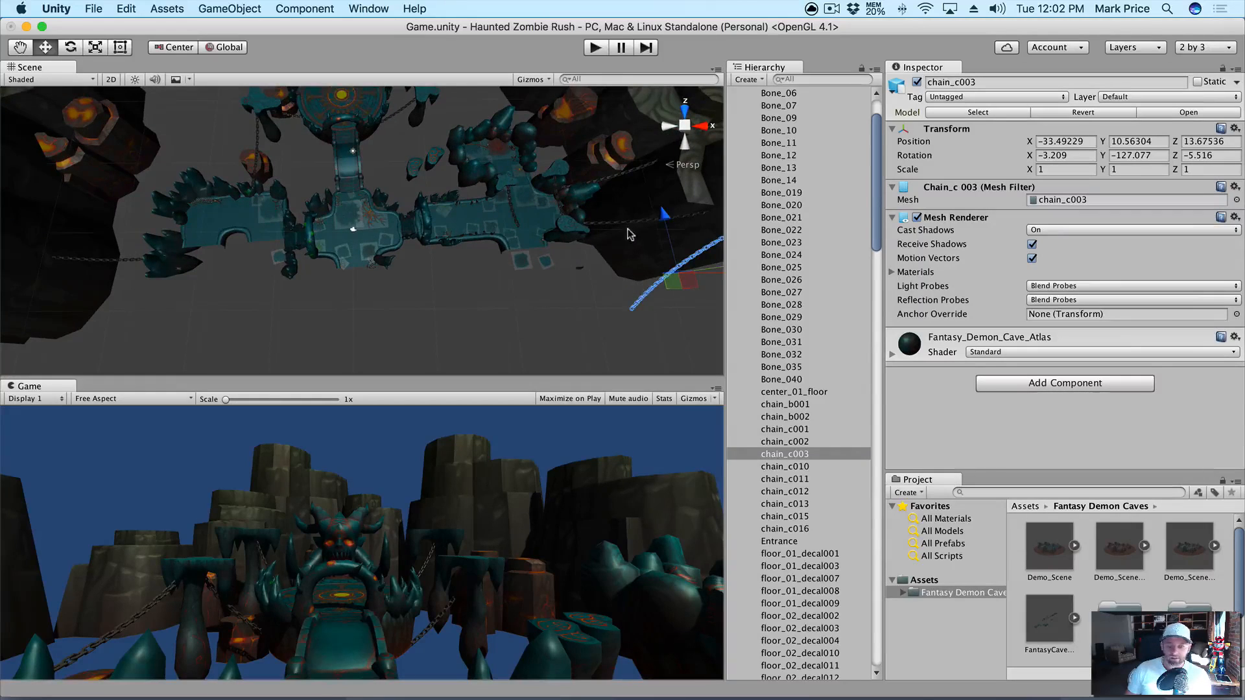
{"action": "key", "text": "super+BackSpace"}
{"action": "left_click", "coordinate": [512, 217]}
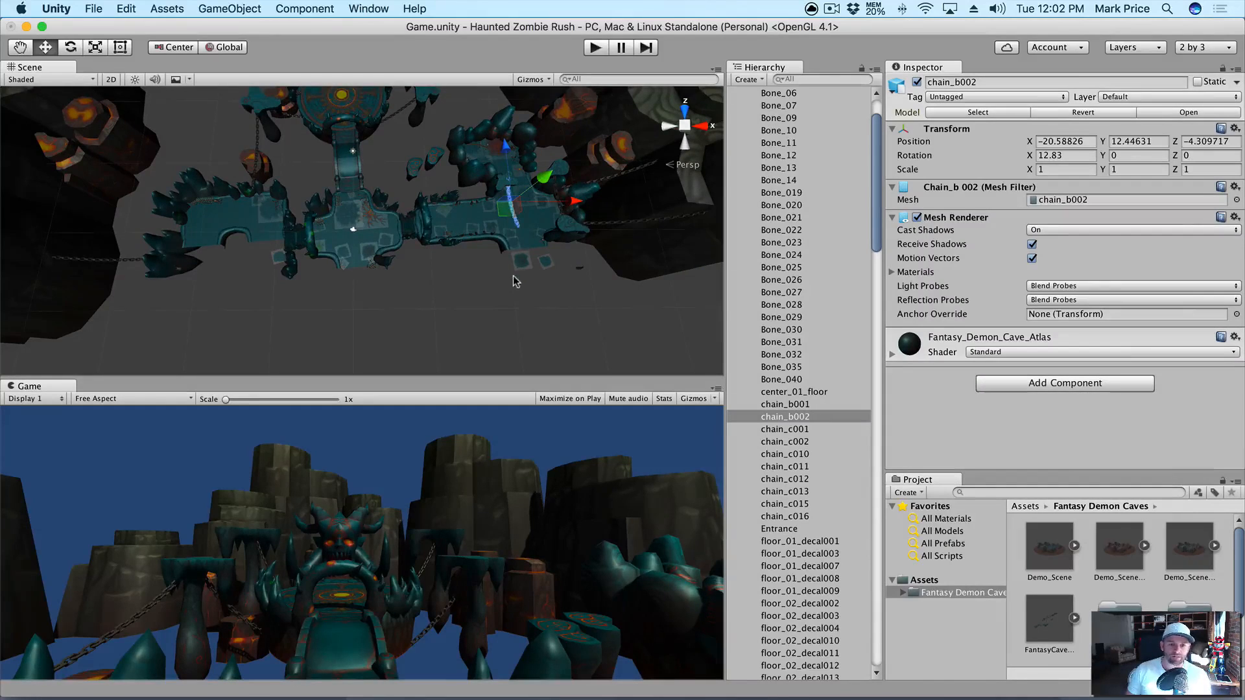
{"action": "key", "text": "super+BackSpace"}
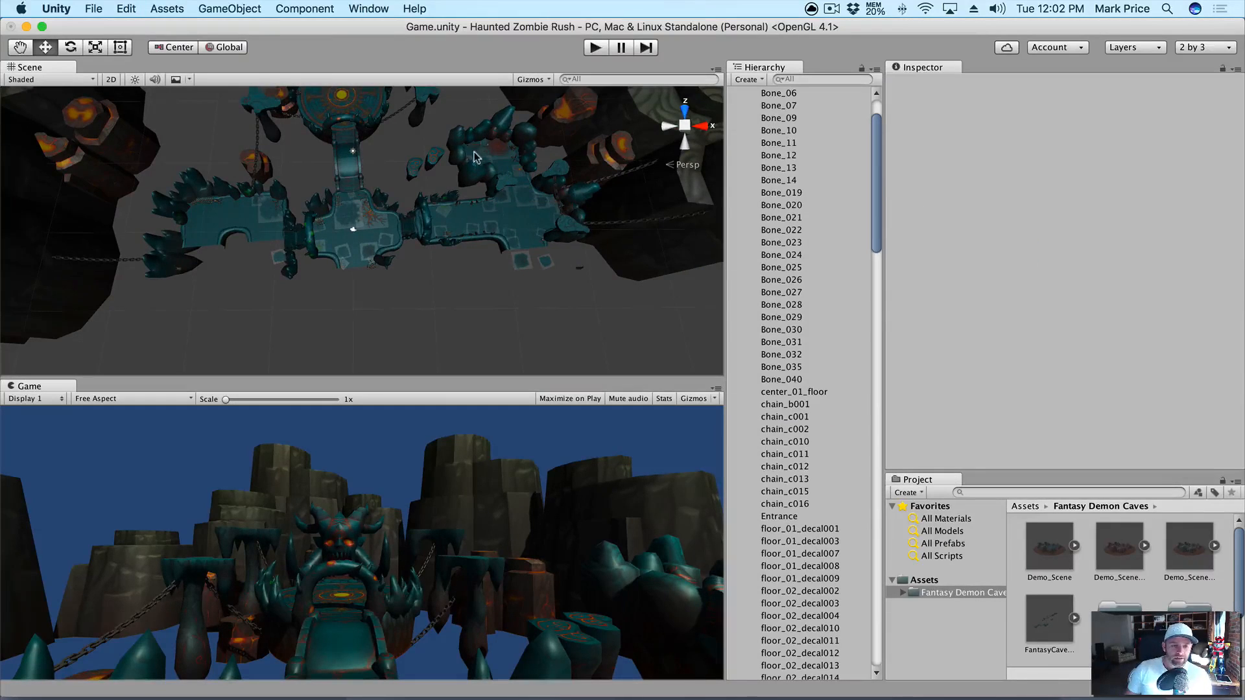
Step: Delete floor_04_decal004, floor_02_decal003, floor_02_decal004 and Lava_blue_02_decal002 from the central platform behind the Main Camera
{"action": "scroll", "coordinate": [775, 114], "scroll_direction": "up", "scroll_amount": 3}
{"action": "left_click", "coordinate": [773, 106]}
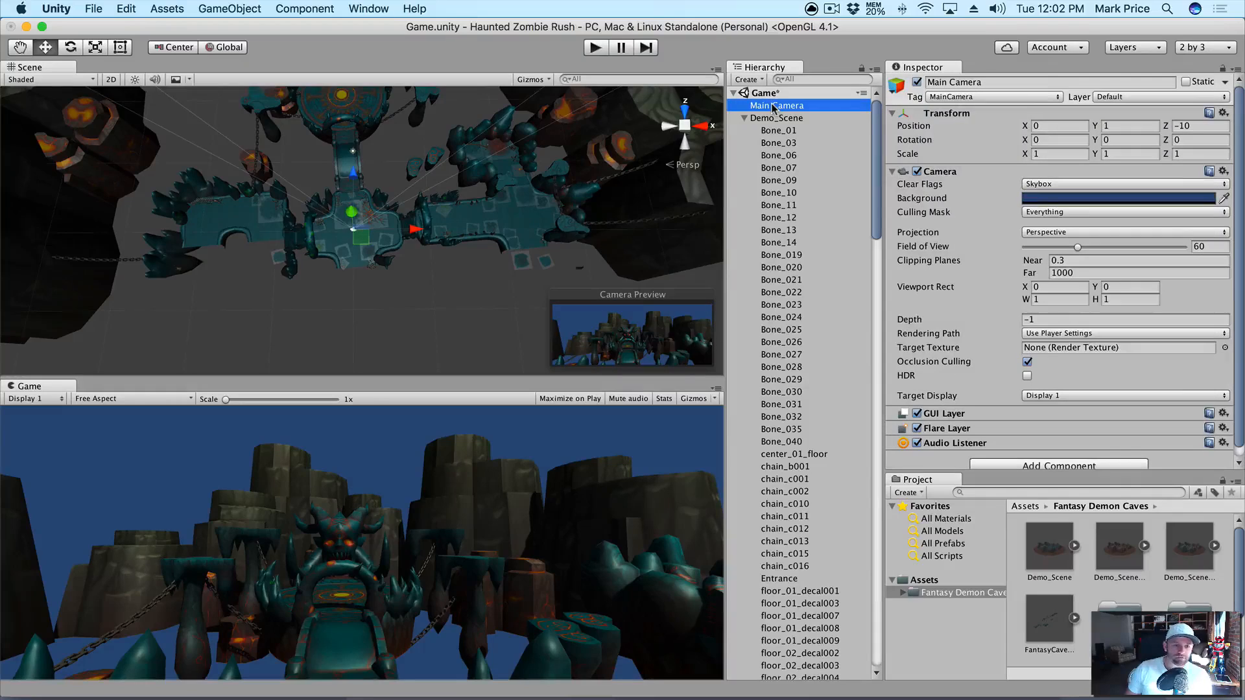
{"action": "left_click", "coordinate": [364, 255]}
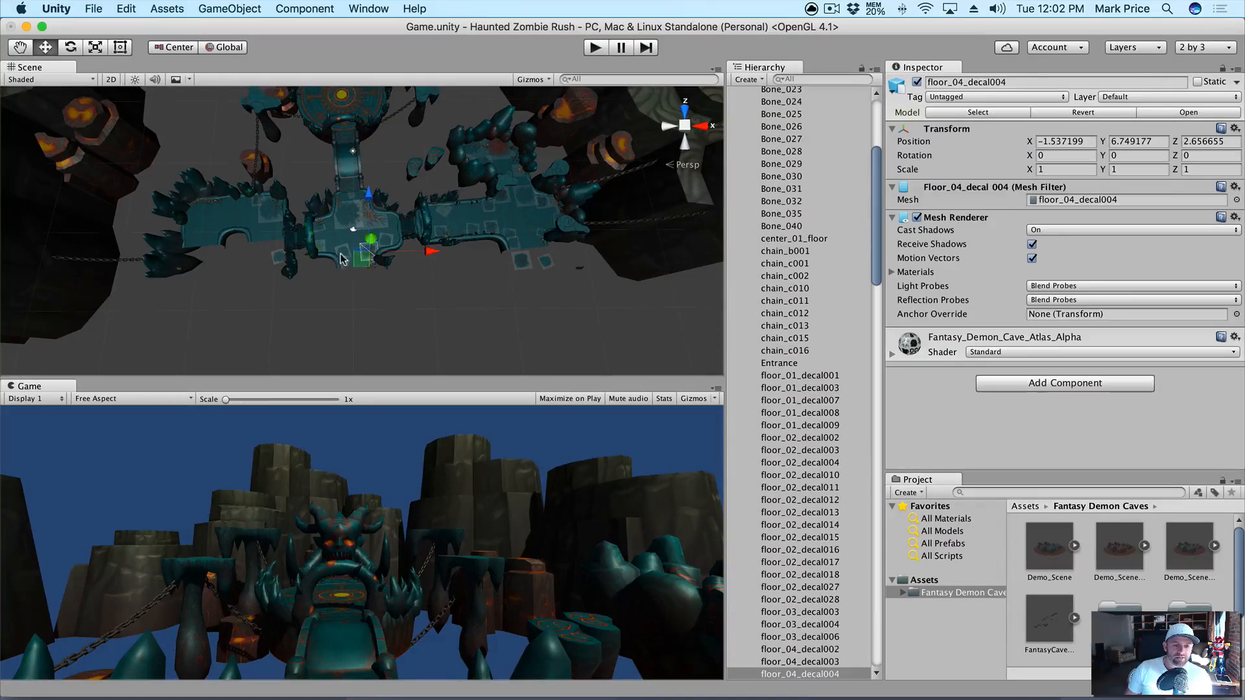
{"action": "left_click", "coordinate": [343, 256], "text": "shift"}
{"action": "left_click", "coordinate": [361, 246], "text": "shift"}
{"action": "left_click", "coordinate": [321, 250], "text": "shift"}
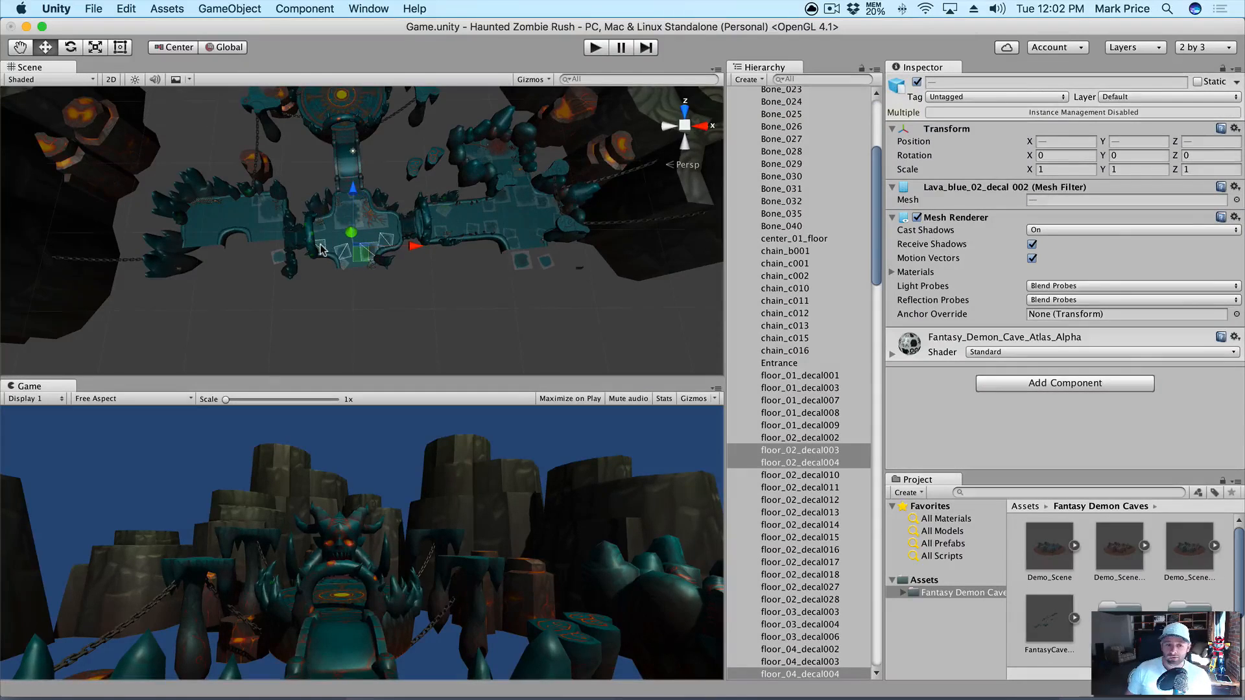
{"action": "key", "text": "super+BackSpace"}
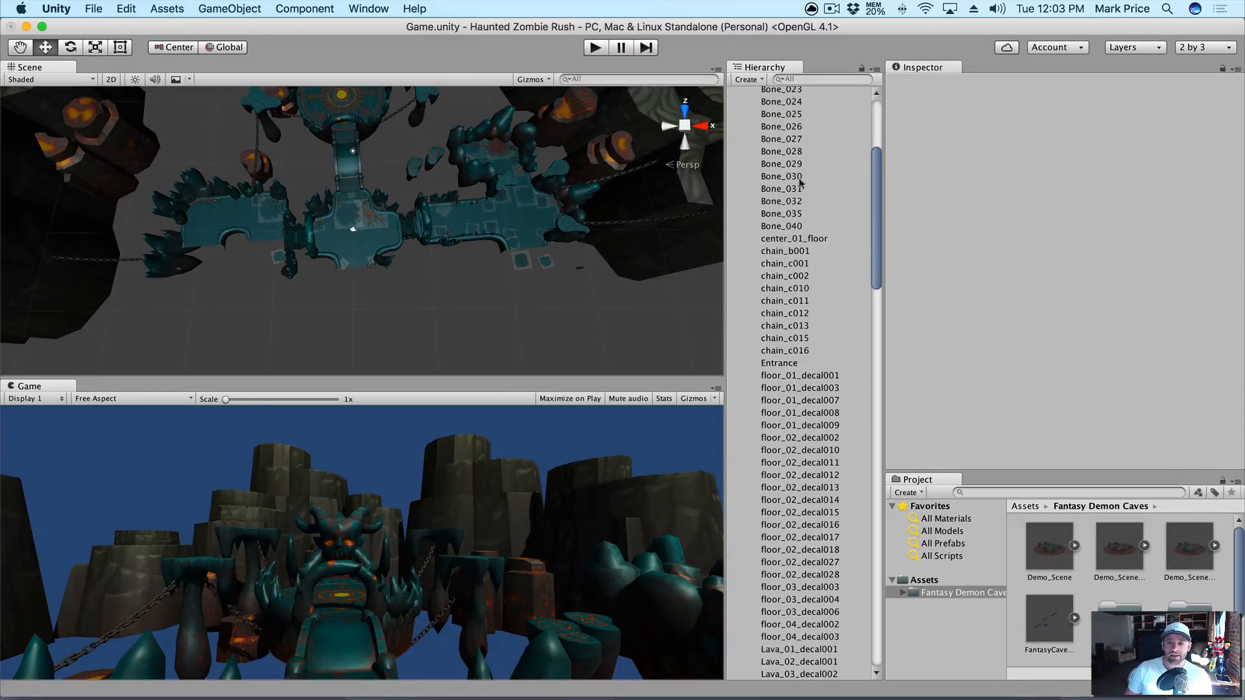
Step: Delete rock_cliff_007, rock_cliff_012 and rock_cliff_02_lava008 outside the Main Camera's view cone and save the scene
{"action": "scroll", "coordinate": [791, 180], "scroll_direction": "up", "scroll_amount": 5}
{"action": "left_click", "coordinate": [788, 106]}
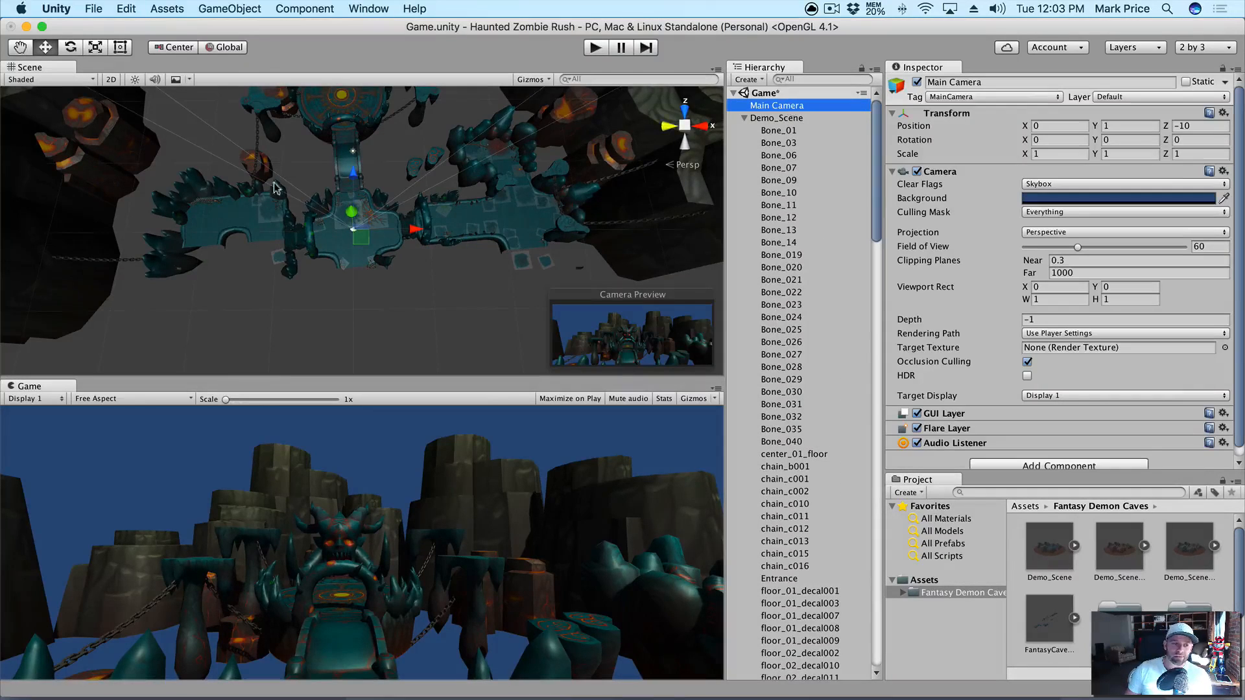
{"action": "scroll", "coordinate": [120, 267], "scroll_direction": "down", "scroll_amount": 5}
{"action": "scroll", "coordinate": [120, 267], "scroll_direction": "down", "scroll_amount": 2}
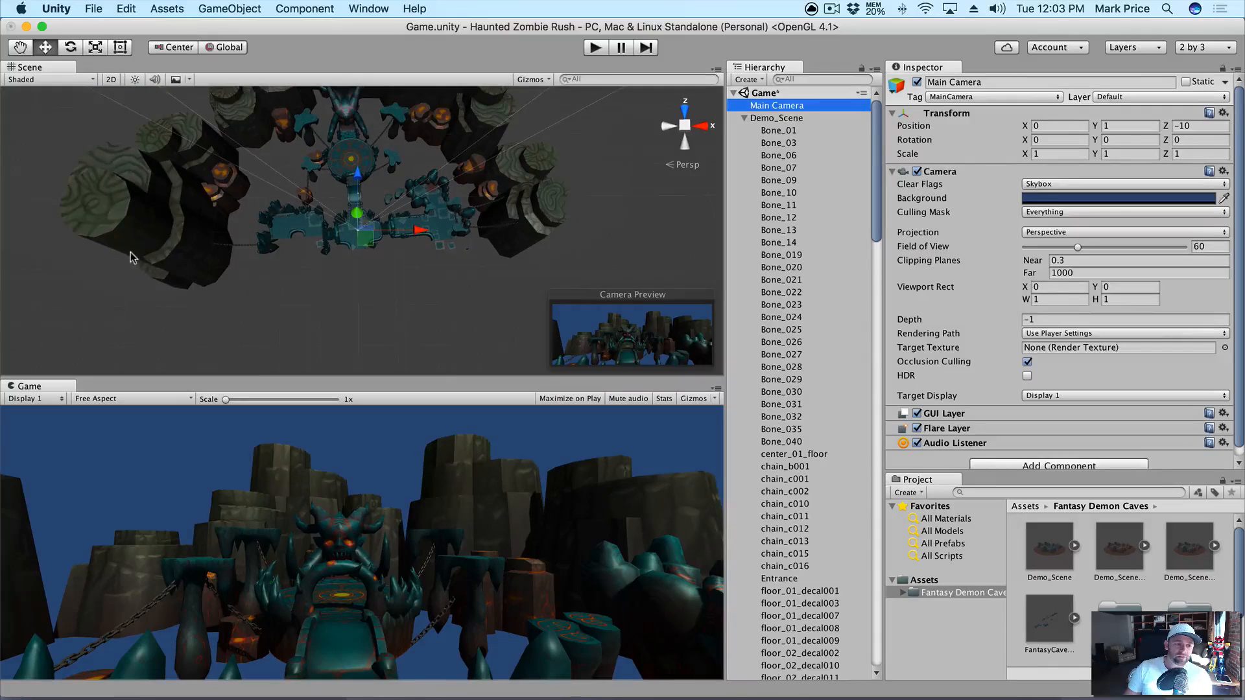
{"action": "left_click", "coordinate": [135, 260]}
{"action": "key", "text": "super+BackSpace"}
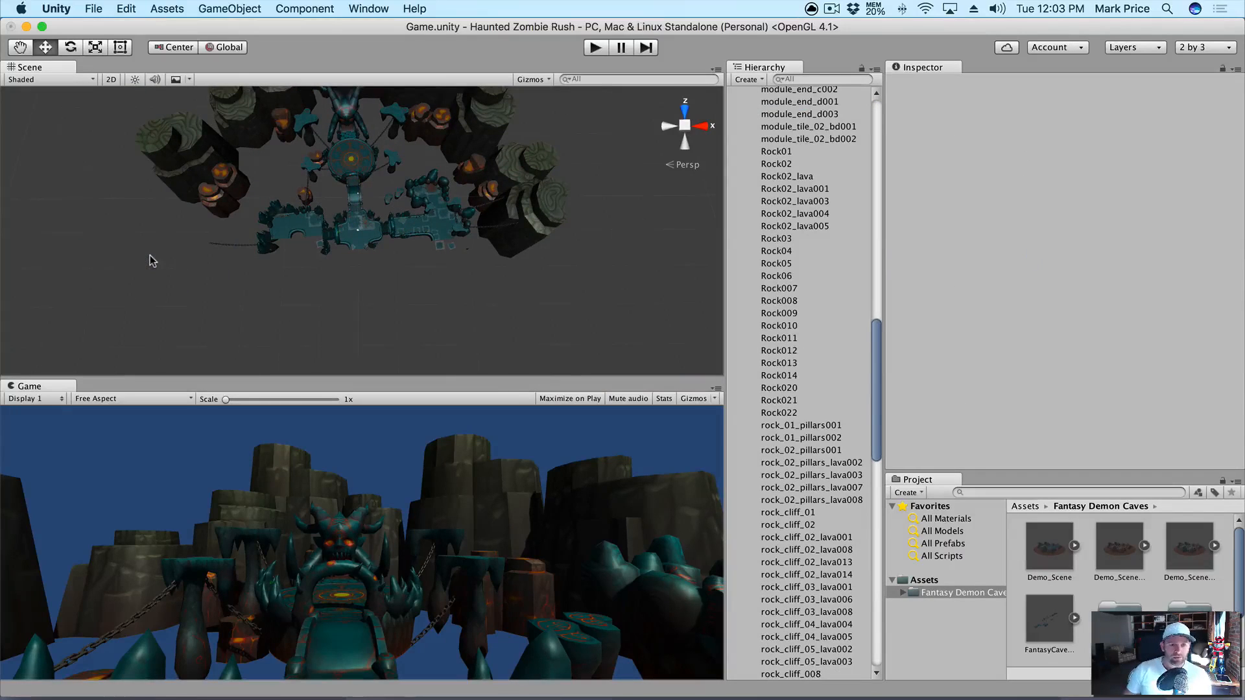
{"action": "left_click", "coordinate": [519, 224]}
{"action": "key", "text": "super+BackSpace"}
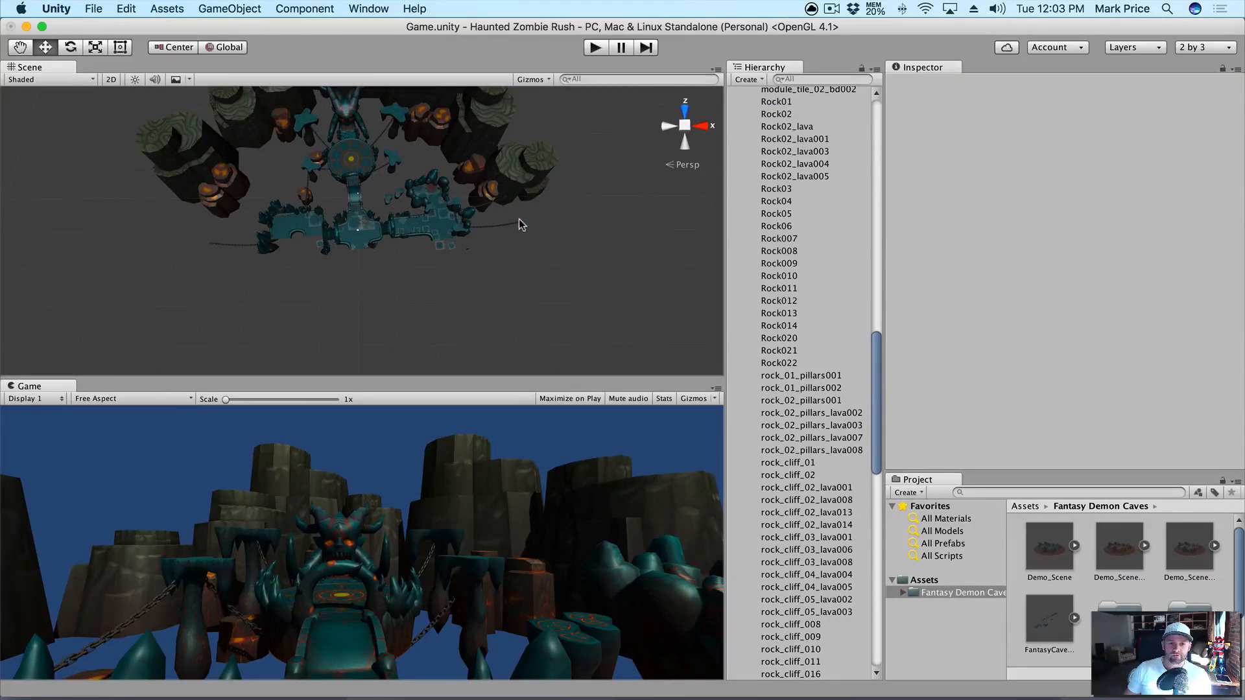
{"action": "left_click", "coordinate": [482, 203]}
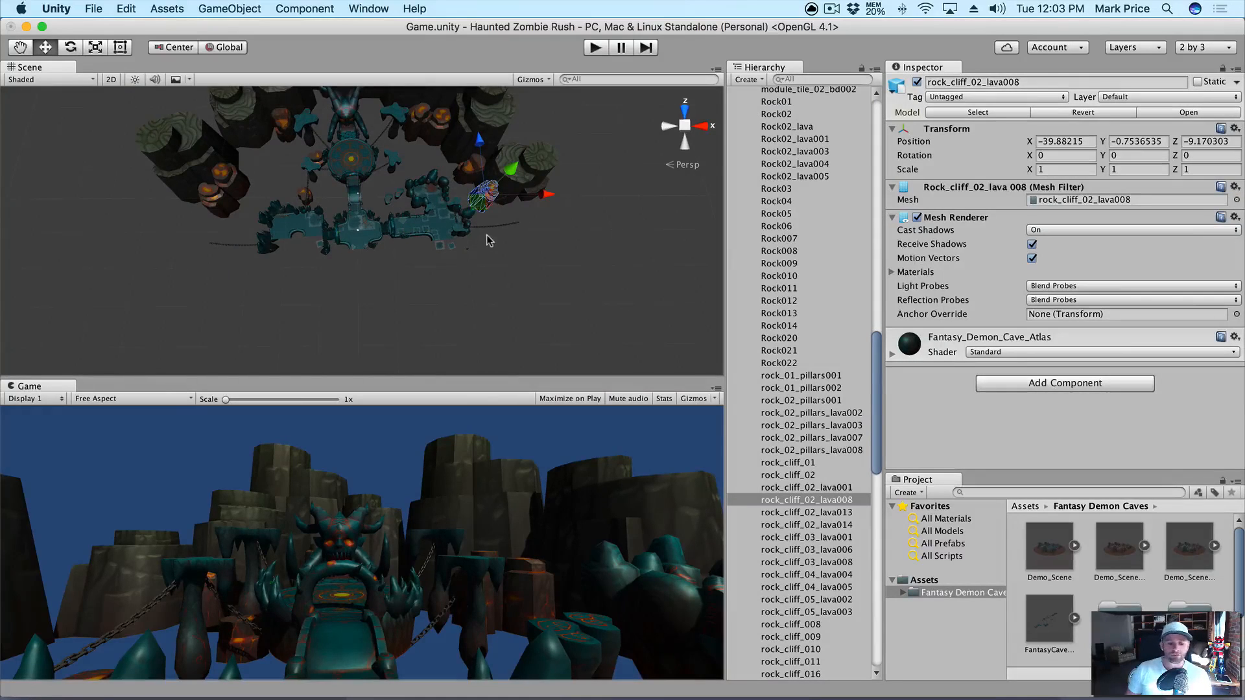
{"action": "key", "text": "super+BackSpace"}
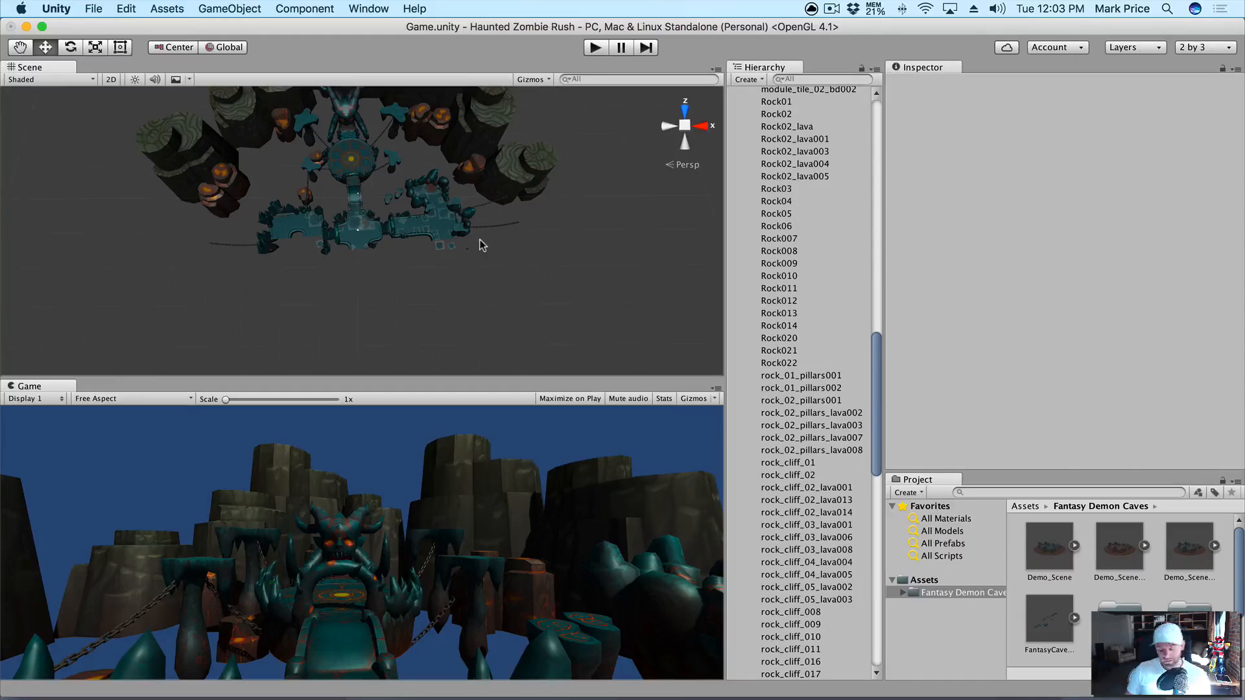
{"action": "key", "text": "super+s"}
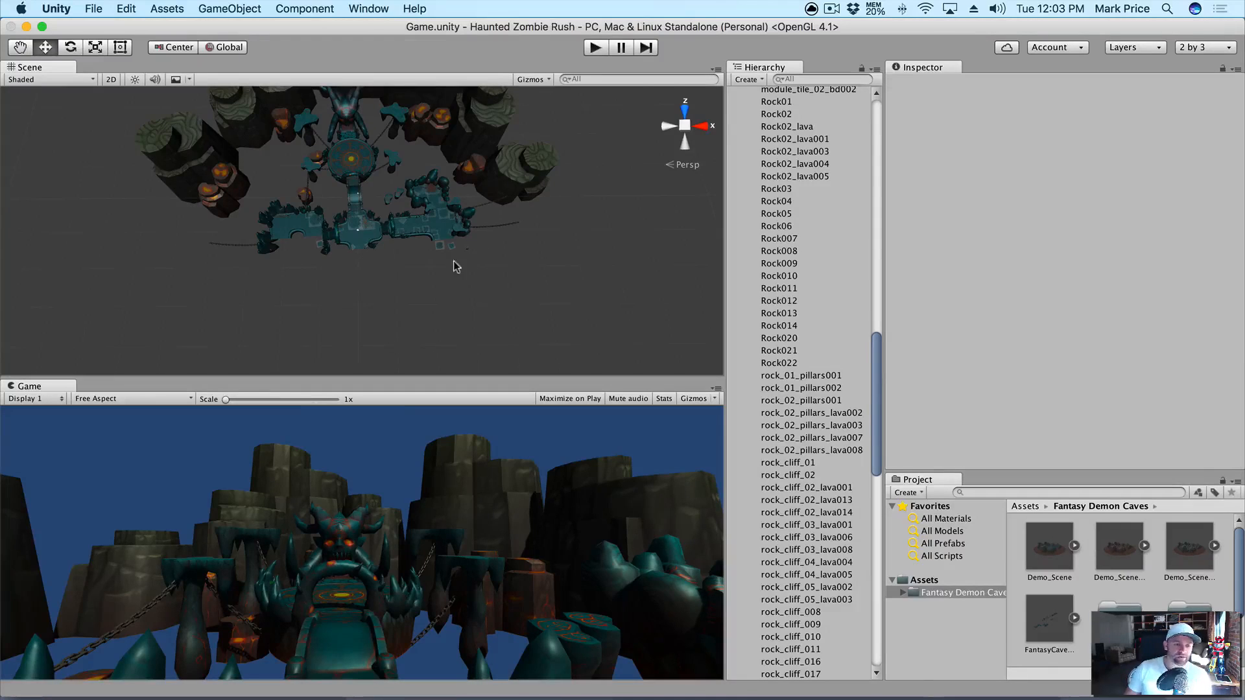
Step: Collapse Demo_Scene in the hierarchy and select the Main Camera
{"action": "scroll", "coordinate": [437, 280], "scroll_direction": "up", "scroll_amount": 3}
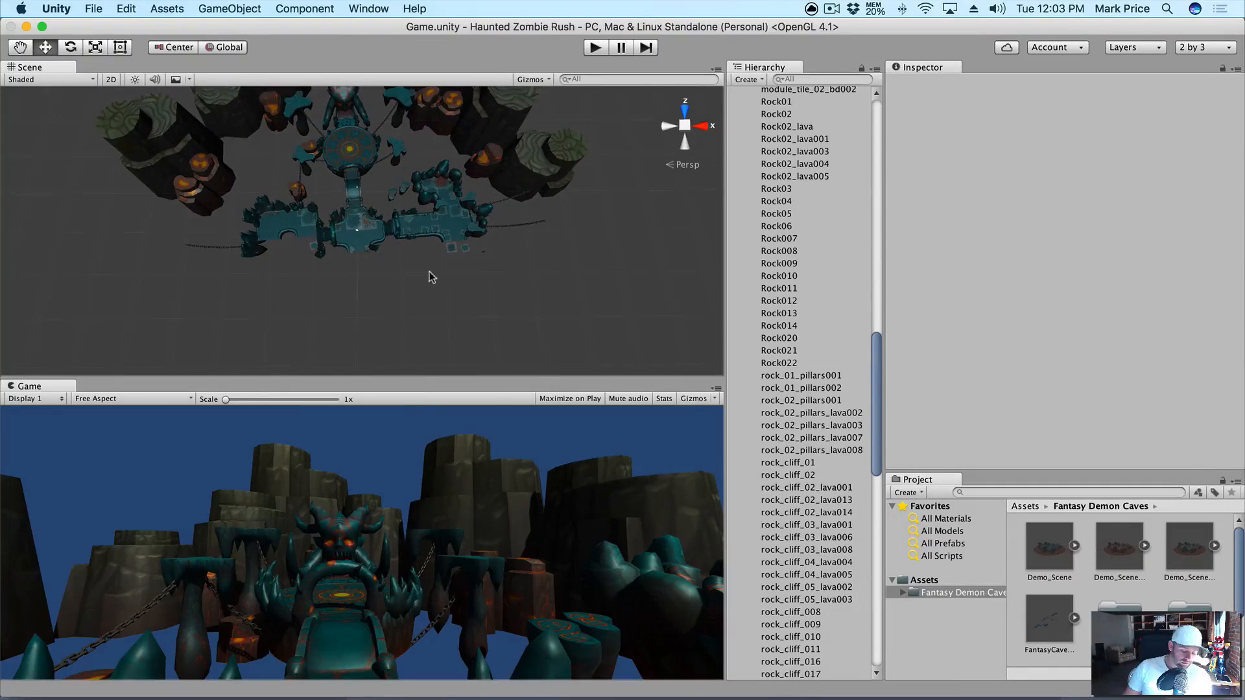
{"action": "left_click_drag", "start_coordinate": [413, 254], "coordinate": [392, 189], "text": "alt"}
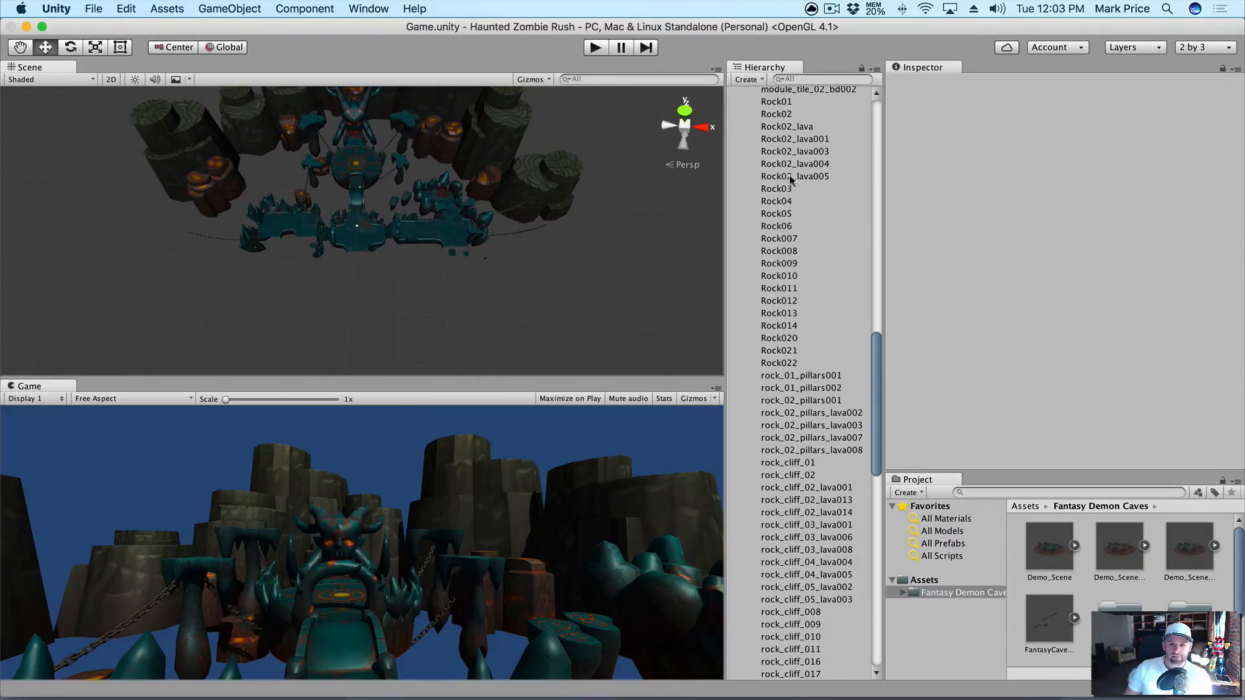
{"action": "scroll", "coordinate": [795, 181], "scroll_direction": "up", "scroll_amount": 10}
{"action": "left_click", "coordinate": [744, 117]}
{"action": "left_click", "coordinate": [776, 105]}
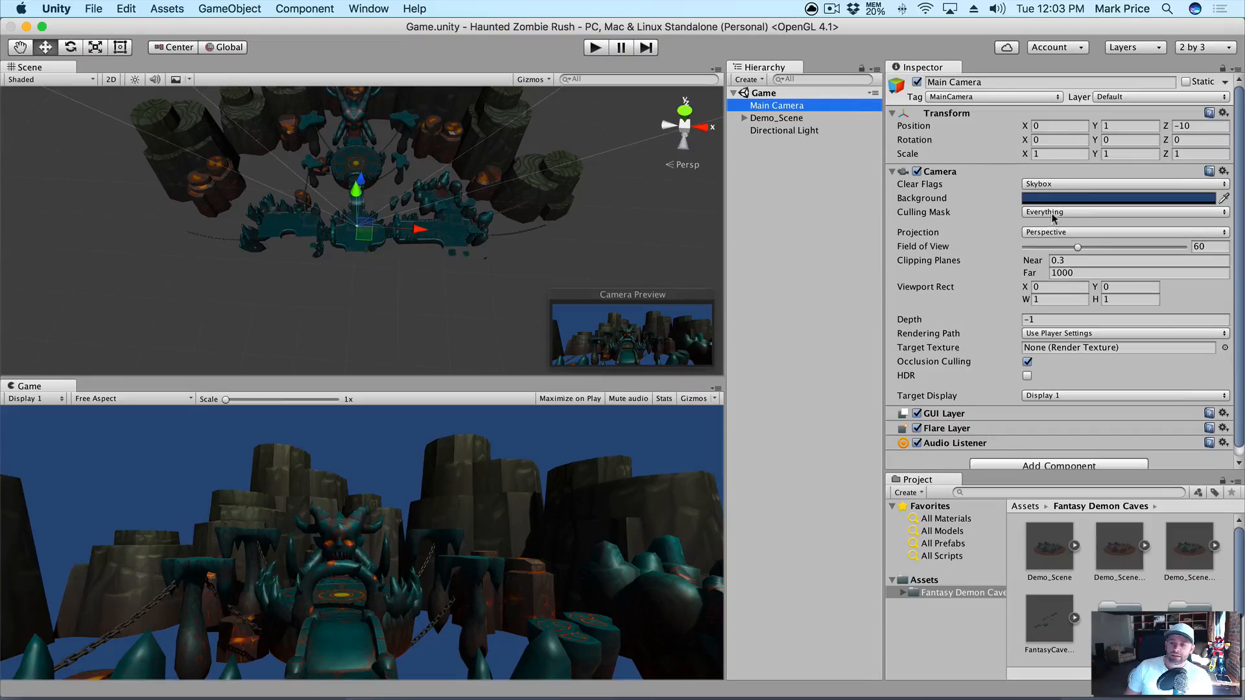
Step: Switch the Main Camera's projection to Orthographic and move the camera back to Z -15.9
{"action": "left_click", "coordinate": [1053, 231]}
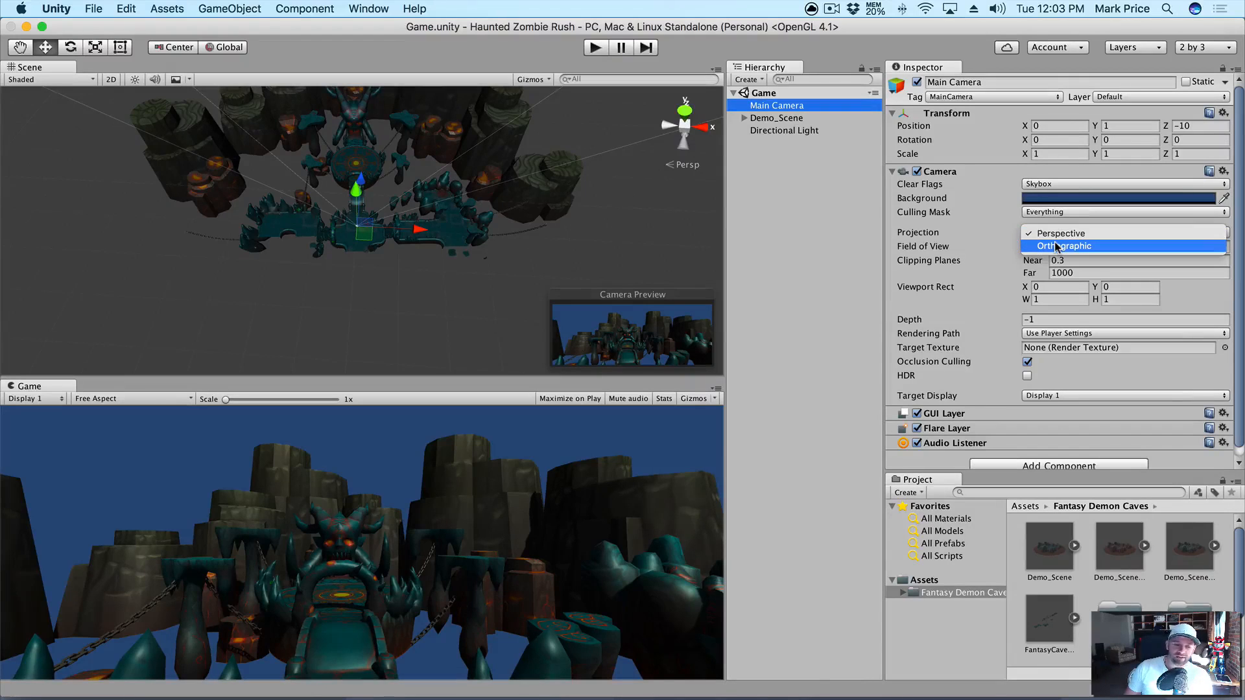
{"action": "left_click", "coordinate": [1056, 247]}
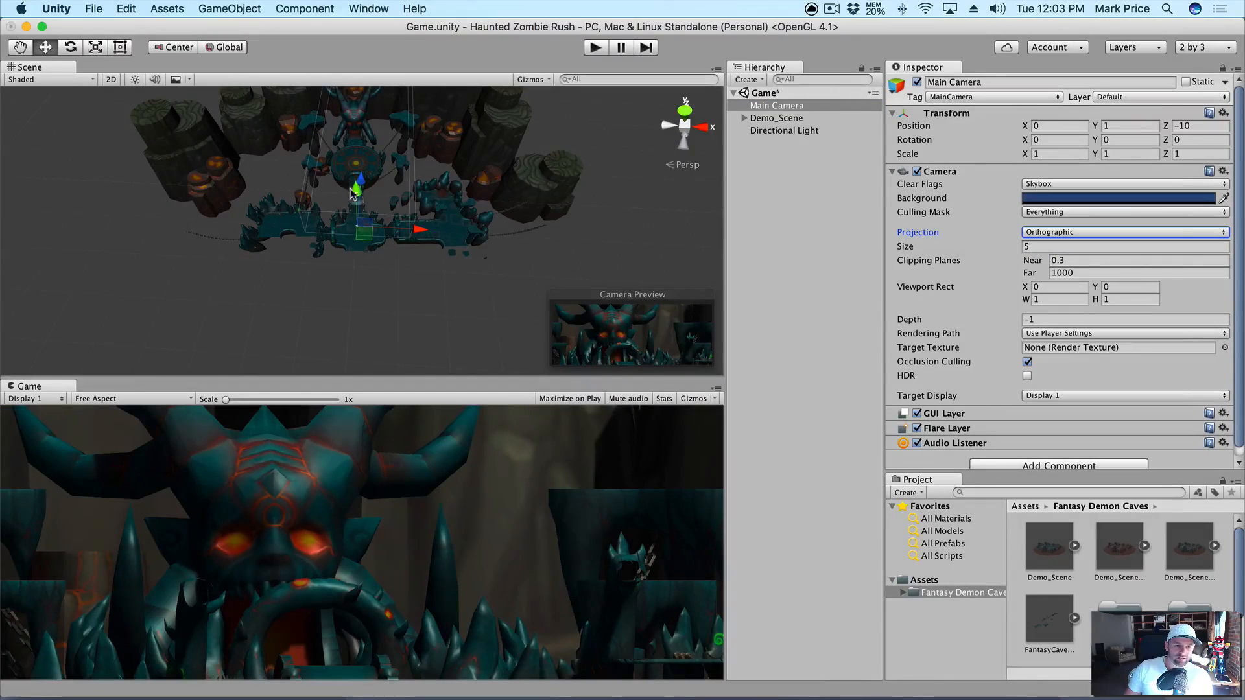
{"action": "left_click_drag", "start_coordinate": [367, 204], "coordinate": [364, 202]}
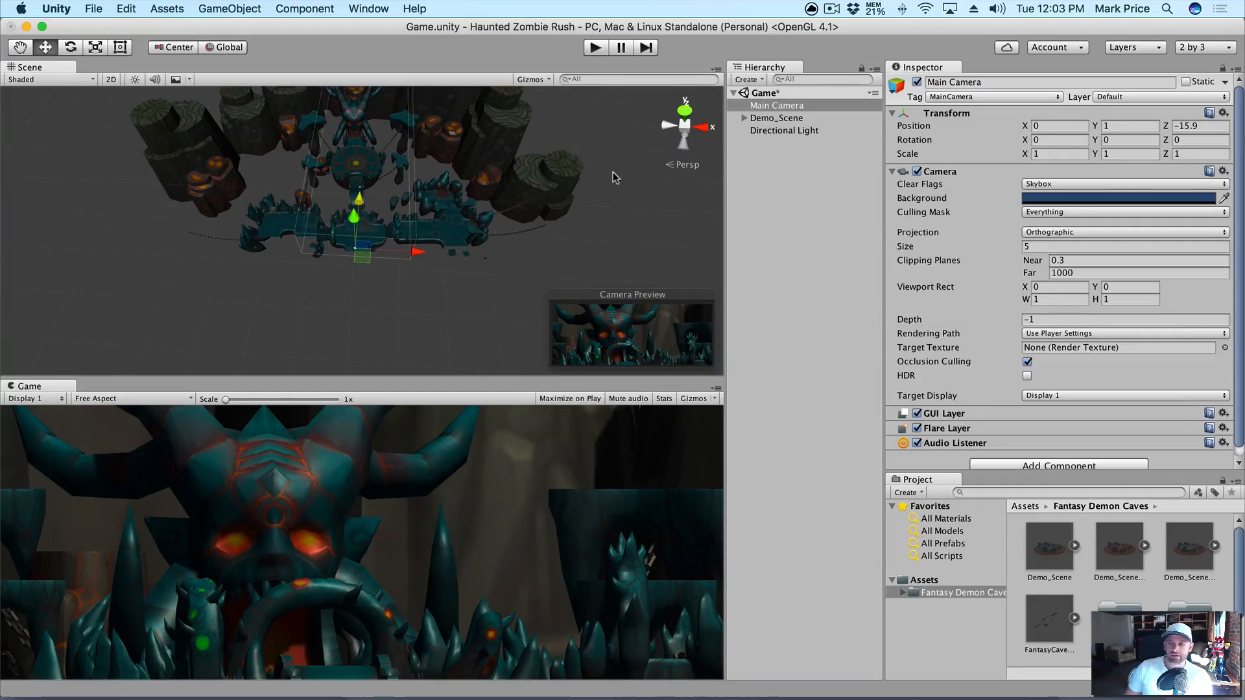
Step: Try orthographic sizes of 14.7 and 7.81 on the Main Camera and return its projection to Perspective
{"action": "left_click_drag", "start_coordinate": [957, 247], "coordinate": [1223, 208]}
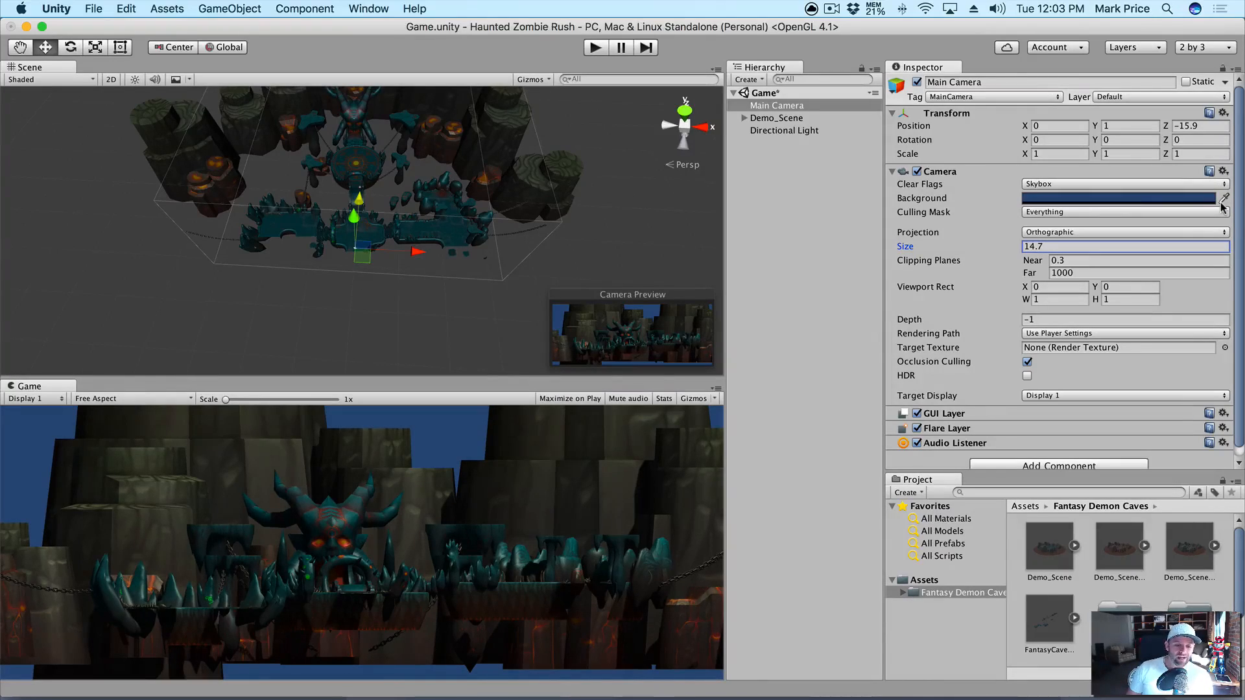
{"action": "left_click_drag", "start_coordinate": [991, 250], "coordinate": [912, 258]}
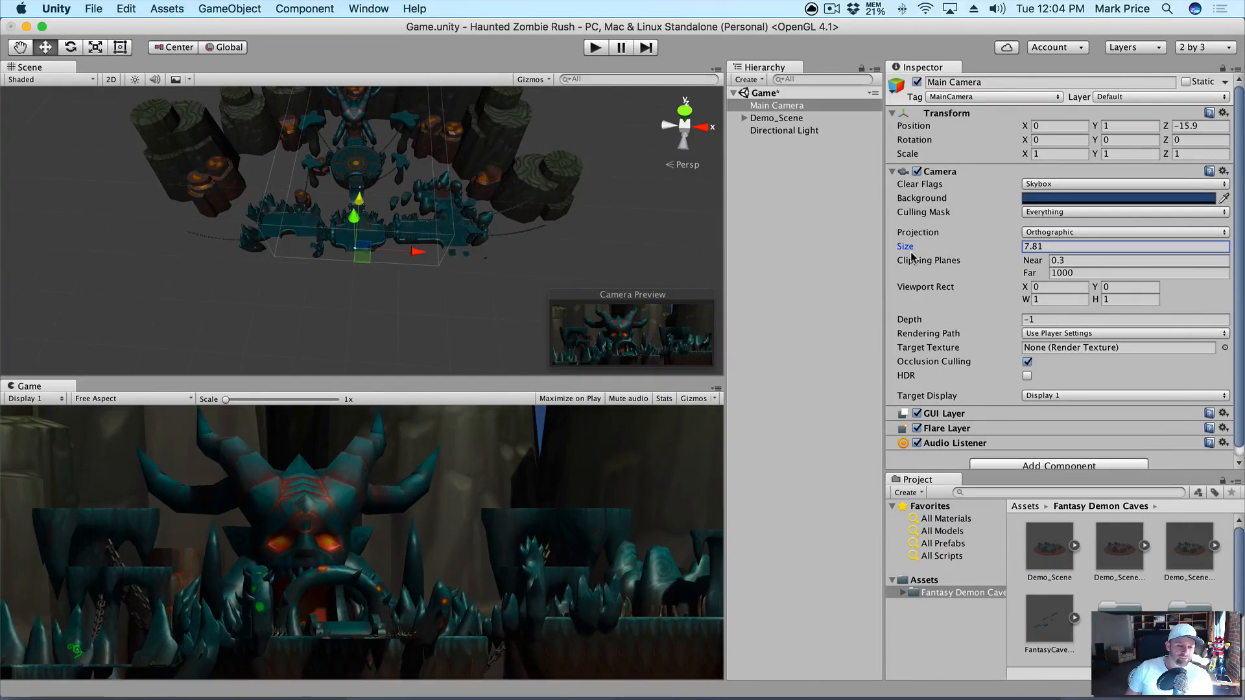
{"action": "left_click", "coordinate": [1048, 233]}
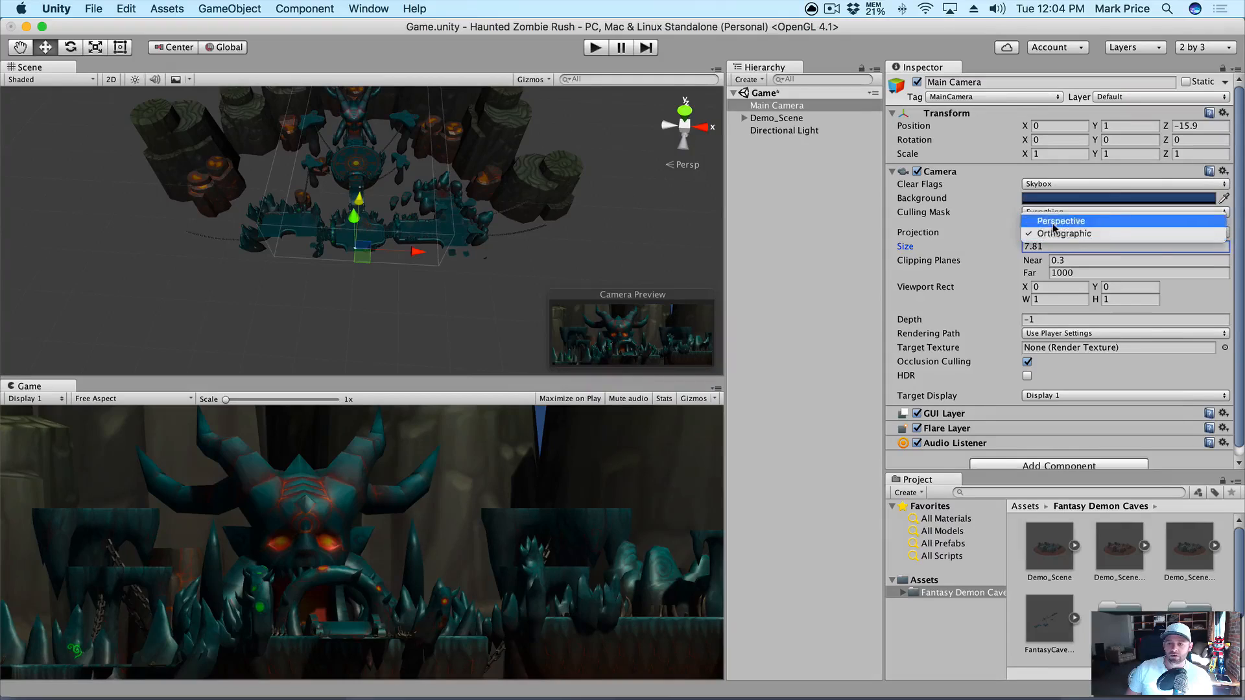
{"action": "left_click", "coordinate": [1048, 221]}
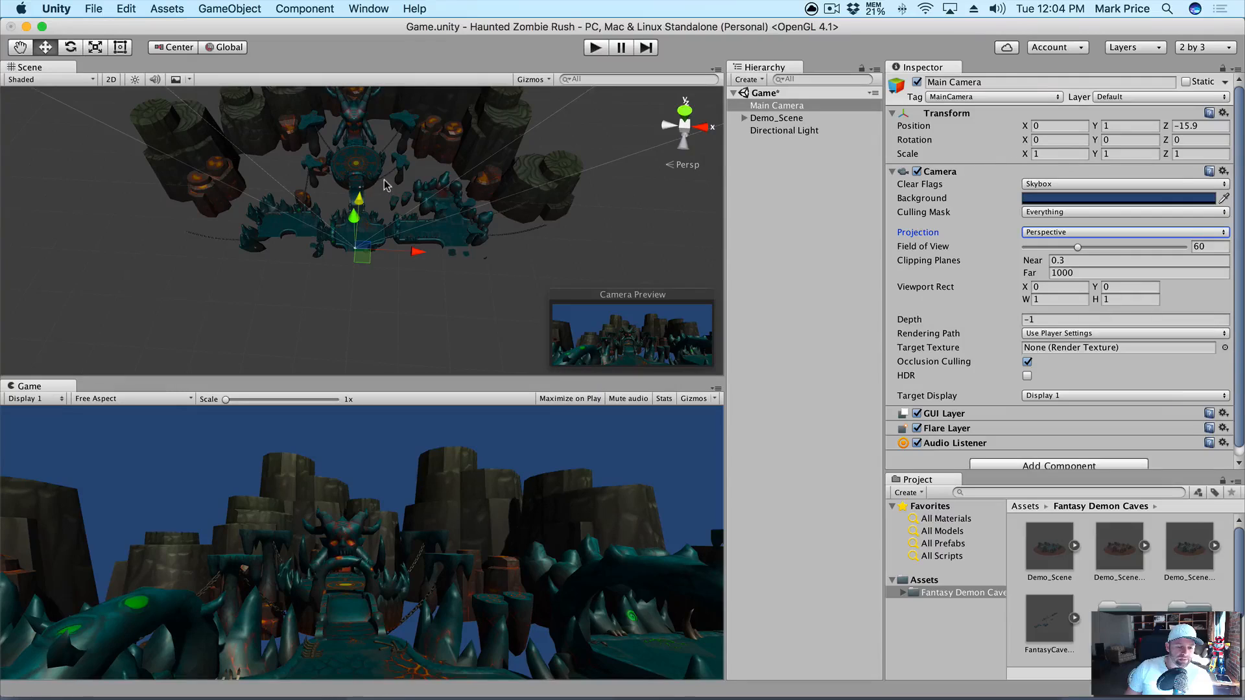
Step: Delete the floor platform around the Main Camera with its bones, plus the adjoining floor section and spikes, leaving the camera out of the selection
{"action": "left_click", "coordinate": [350, 237]}
{"action": "key", "text": "f"}
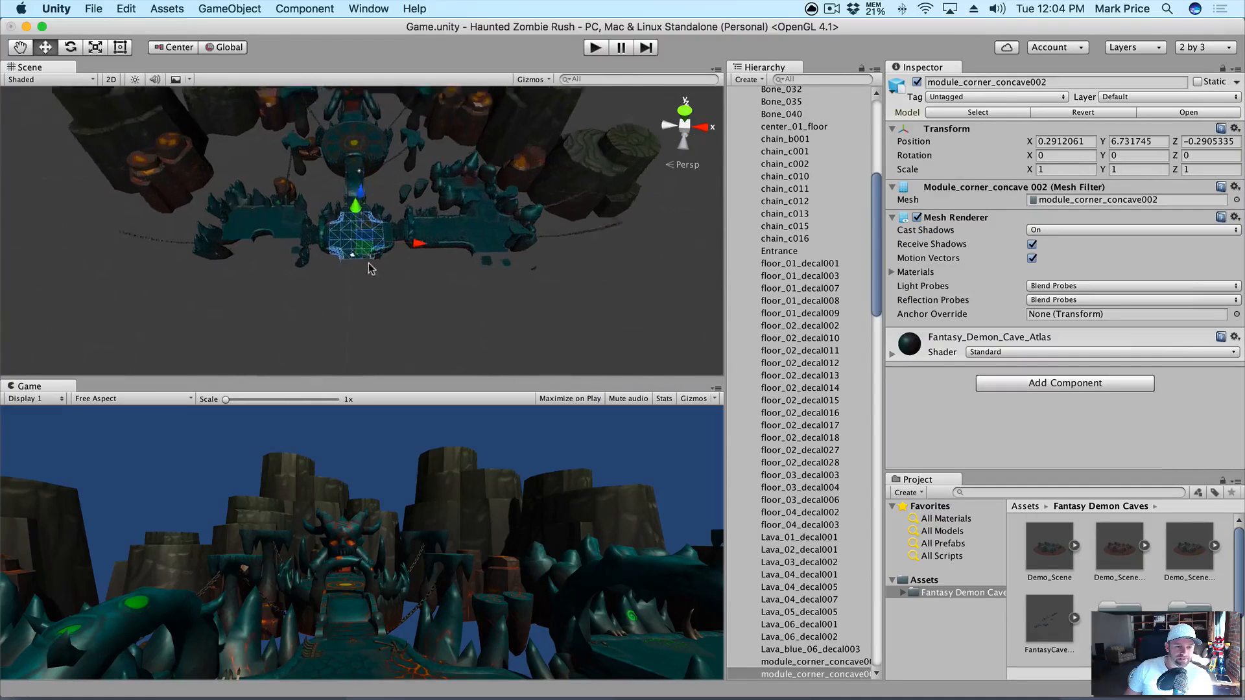
{"action": "scroll", "coordinate": [393, 300], "scroll_direction": "down", "scroll_amount": 2}
{"action": "left_click_drag", "start_coordinate": [434, 309], "coordinate": [286, 199]}
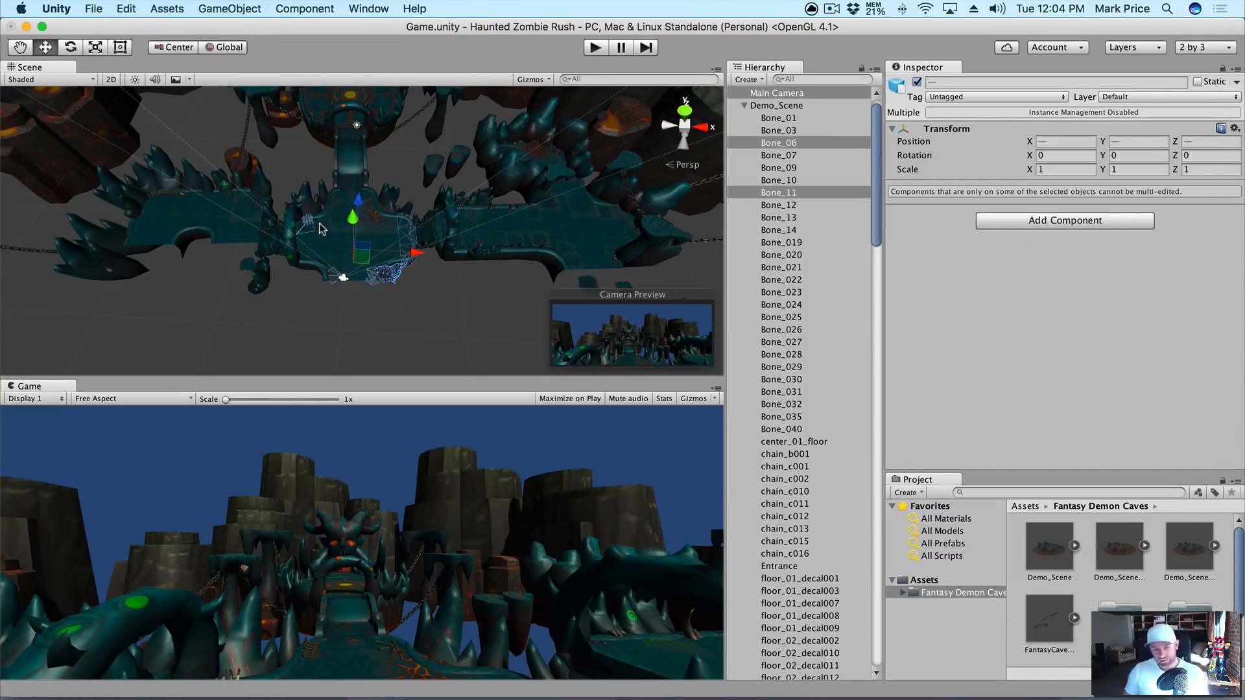
{"action": "left_click", "coordinate": [328, 229], "text": "shift"}
{"action": "left_click", "coordinate": [224, 216], "text": "shift"}
{"action": "left_click", "coordinate": [179, 188], "text": "shift"}
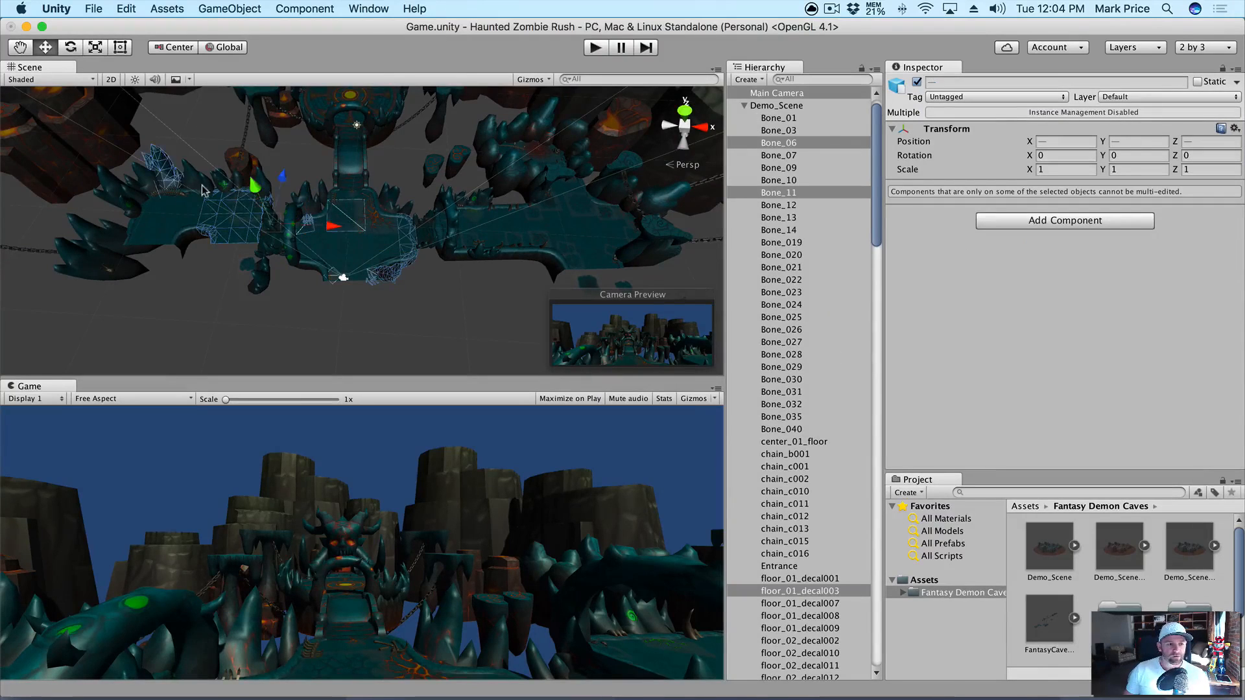
{"action": "left_click", "coordinate": [202, 184], "text": "shift"}
{"action": "left_click", "coordinate": [253, 179], "text": "shift"}
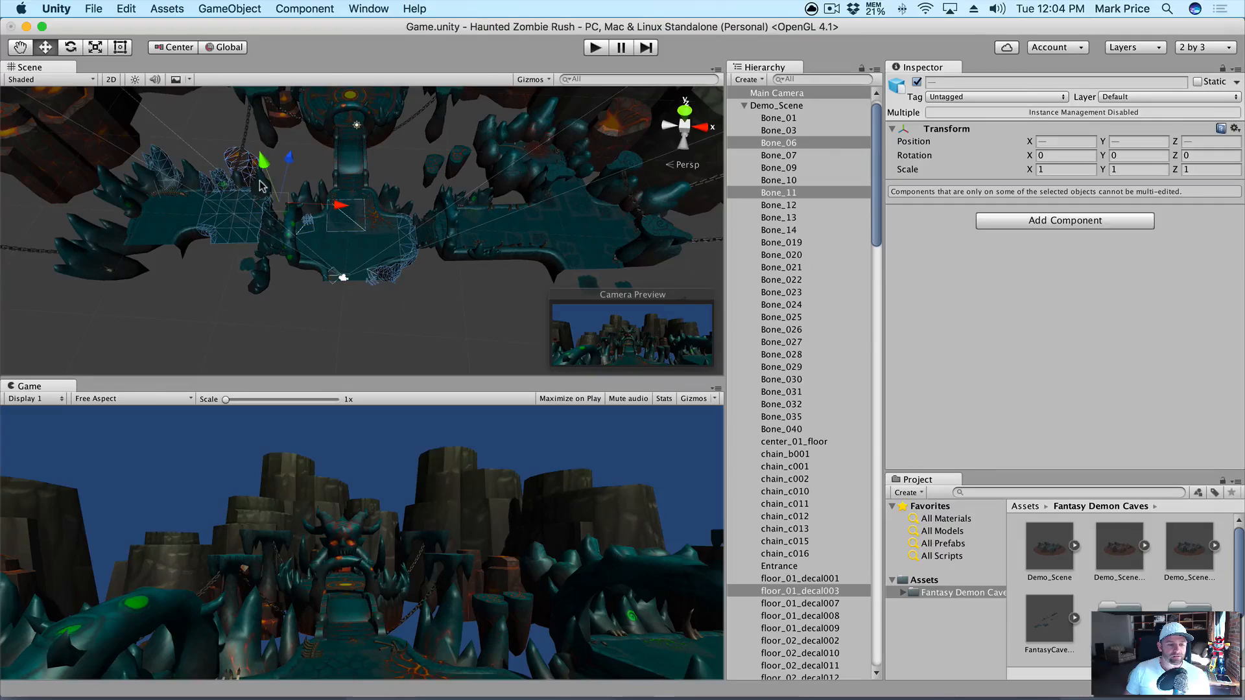
{"action": "left_click", "coordinate": [356, 247], "text": "shift"}
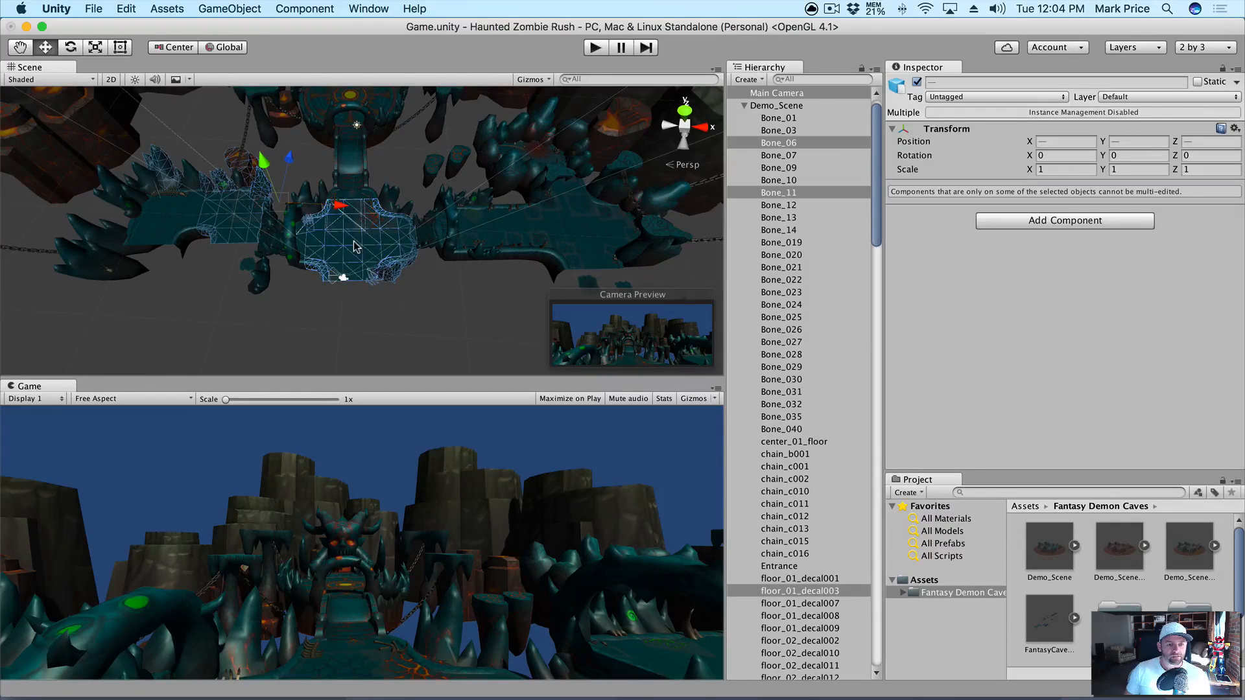
{"action": "key", "text": "super+BackSpace"}
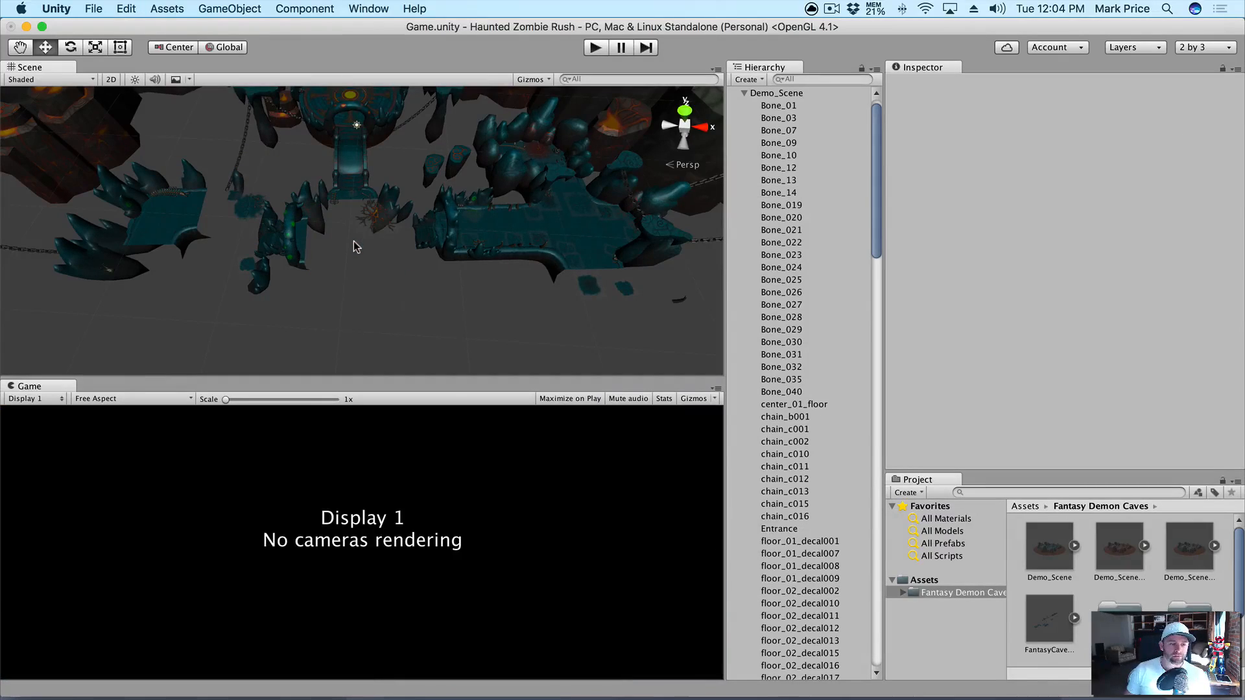
{"action": "key", "text": "super+z"}
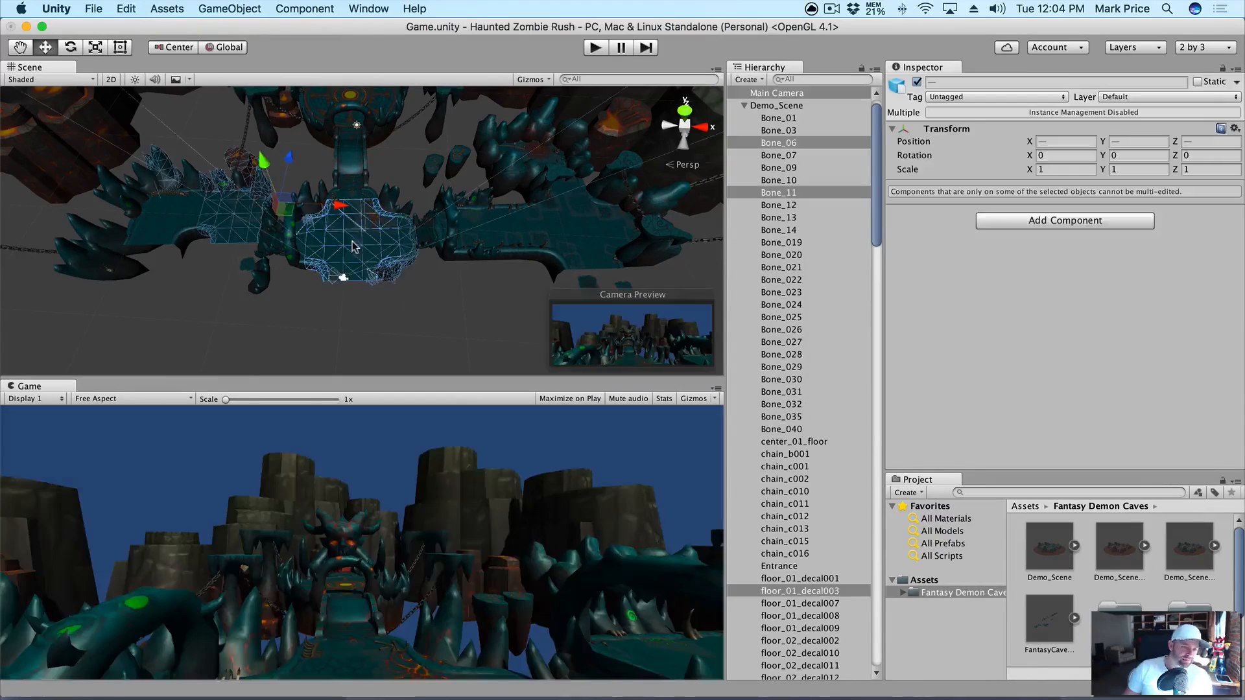
{"action": "left_click", "coordinate": [783, 94], "text": "super"}
{"action": "key", "text": "super+BackSpace"}
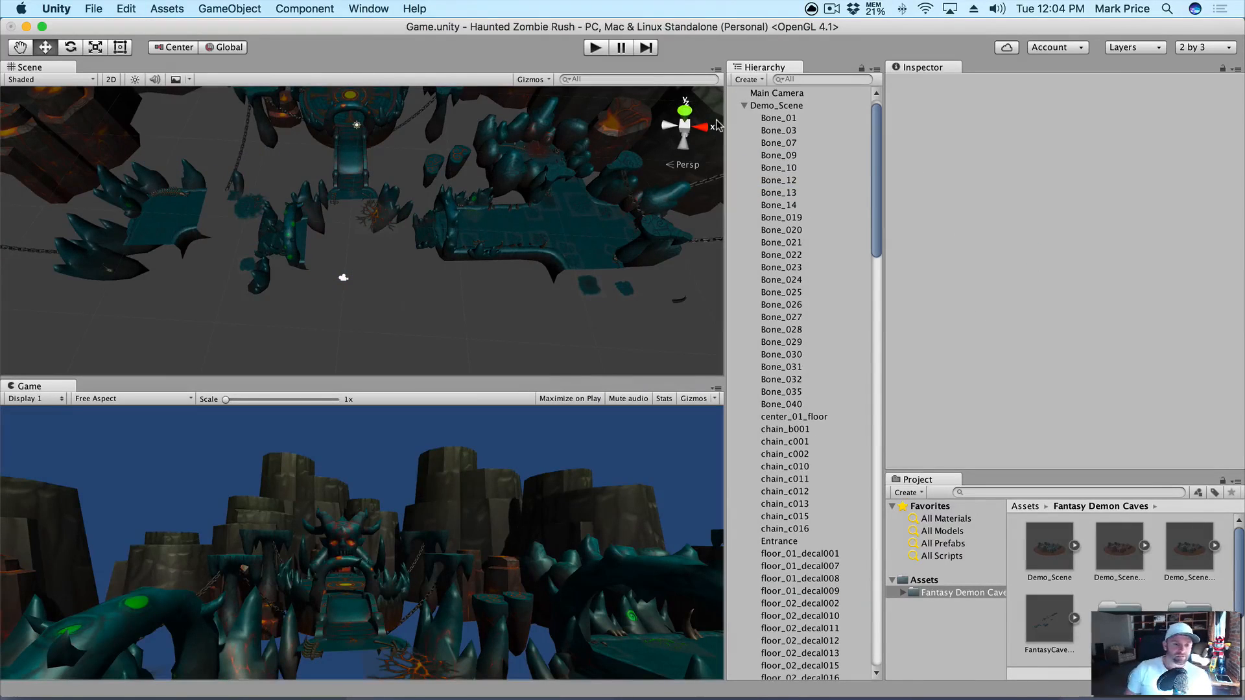
Step: Delete the leftover walkway end piece just left of the Main Camera
{"action": "left_click", "coordinate": [716, 125]}
{"action": "left_click_drag", "start_coordinate": [316, 293], "coordinate": [259, 208]}
{"action": "key", "text": "super+BackSpace"}
Step: Delete the blue-lava stone arch, neighbouring spikes including stone_04_spikes010 and stone_04_spikes011, stair004 and stone_02_spikes_lava003 around the cleared camera platform
{"action": "left_click", "coordinate": [271, 220]}
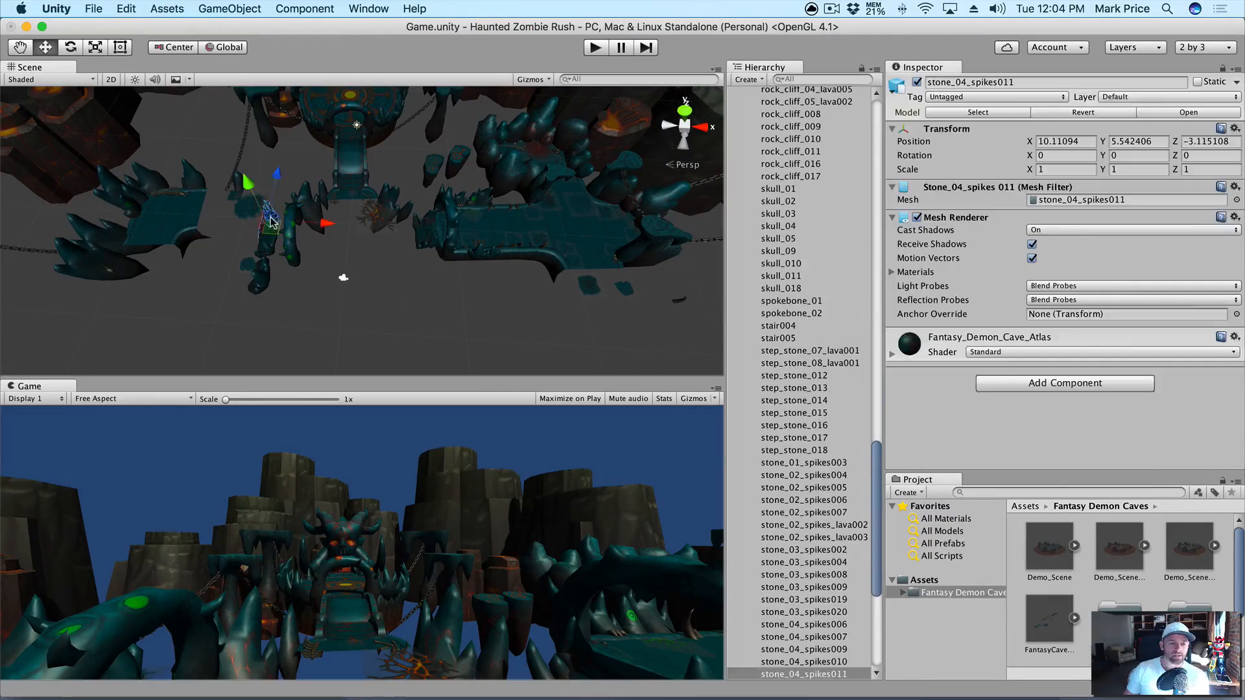
{"action": "left_click", "coordinate": [291, 246], "text": "shift"}
{"action": "left_click", "coordinate": [302, 206], "text": "shift"}
{"action": "left_click", "coordinate": [306, 214], "text": "shift"}
{"action": "left_click", "coordinate": [290, 240], "text": "shift"}
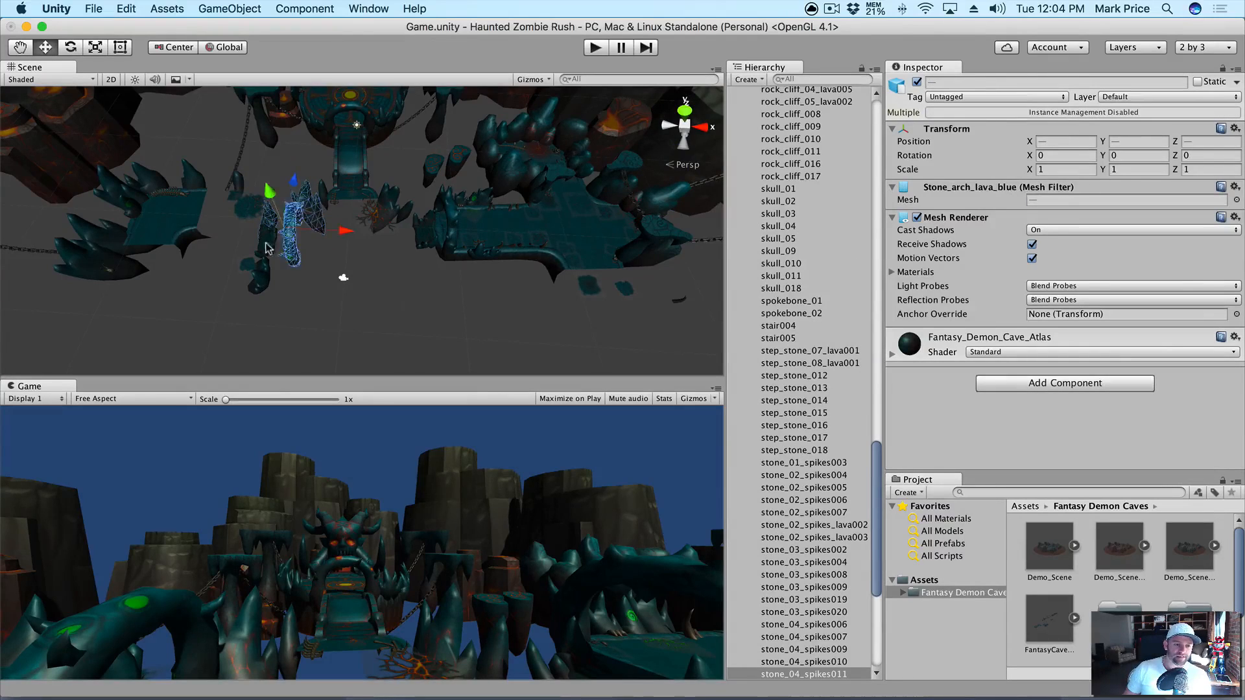
{"action": "left_click", "coordinate": [267, 246], "text": "shift"}
{"action": "left_click", "coordinate": [262, 277], "text": "shift"}
{"action": "left_click", "coordinate": [326, 203], "text": "shift"}
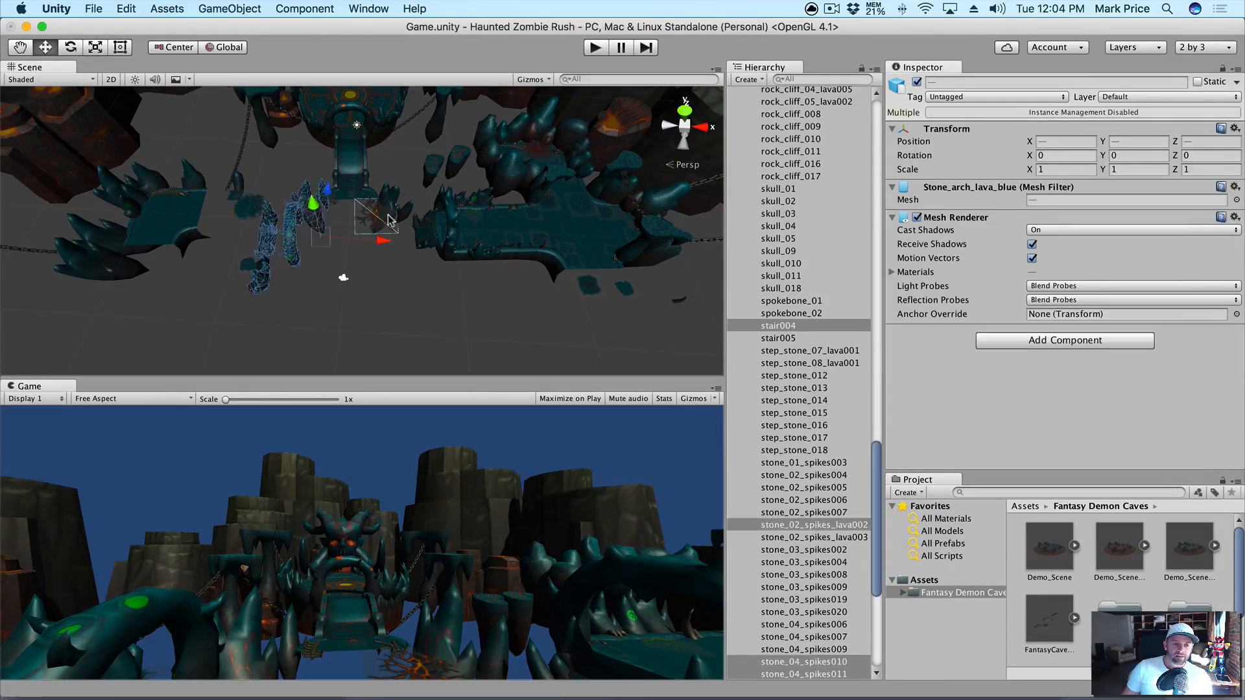
{"action": "left_click", "coordinate": [388, 204], "text": "shift"}
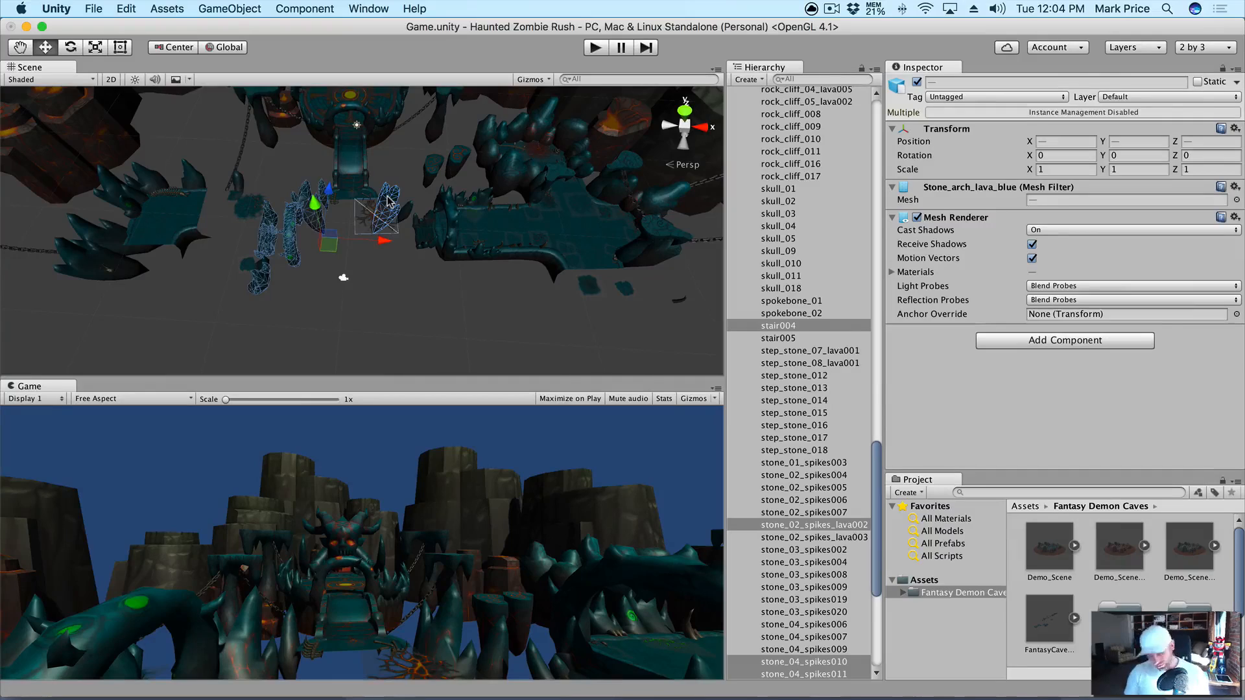
{"action": "key", "text": "super+BackSpace"}
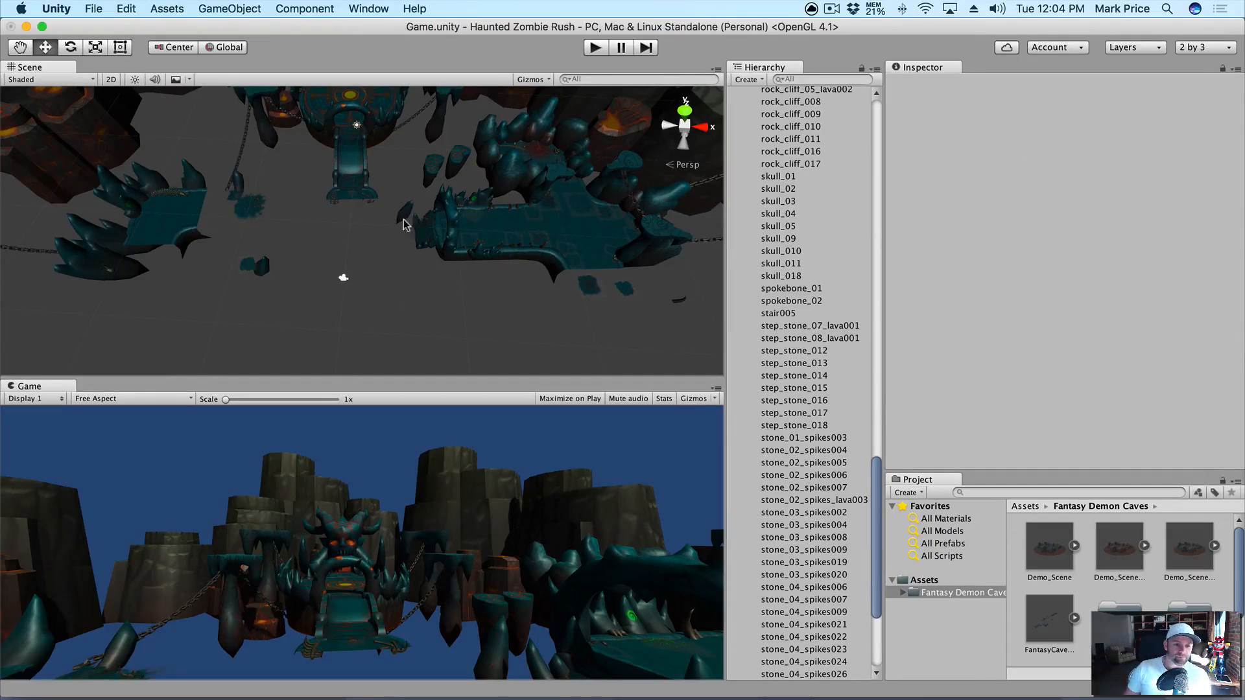
{"action": "left_click", "coordinate": [405, 217]}
{"action": "key", "text": "super+BackSpace"}
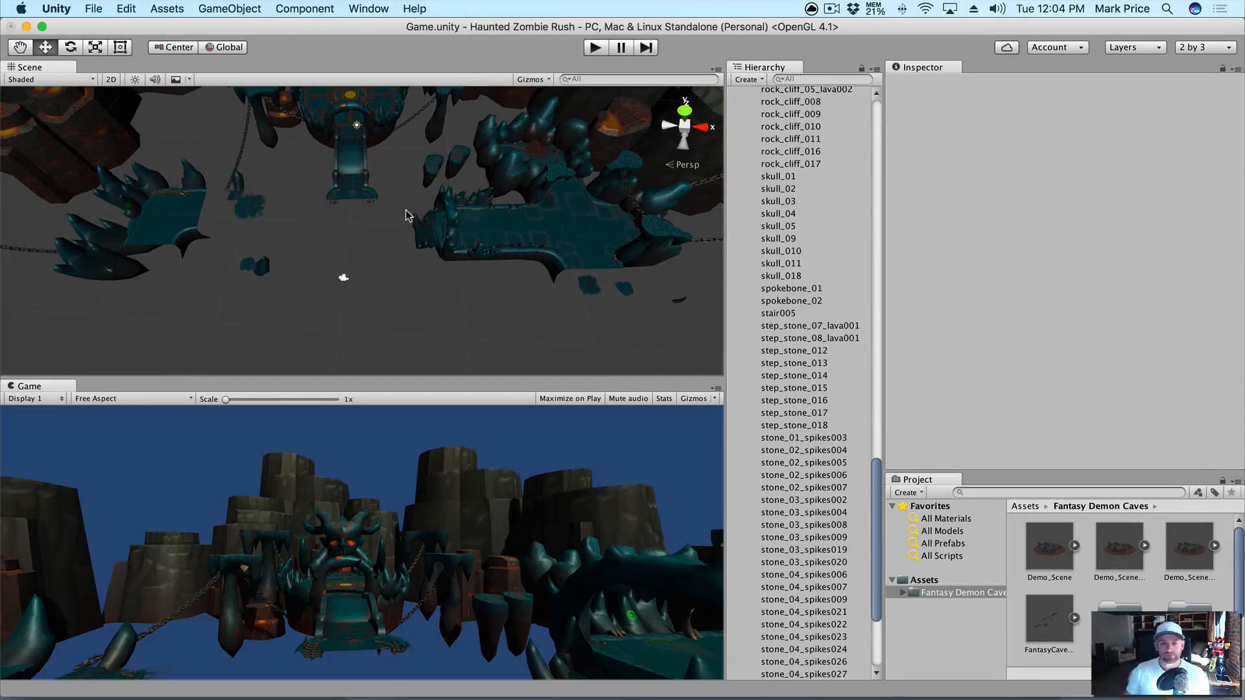
Step: Delete the walkway section right of the camera together with stone_arch001, stone_04_spikes022 and the spikes beside them
{"action": "left_click_drag", "start_coordinate": [402, 190], "coordinate": [558, 280]}
{"action": "key", "text": "super+BackSpace"}
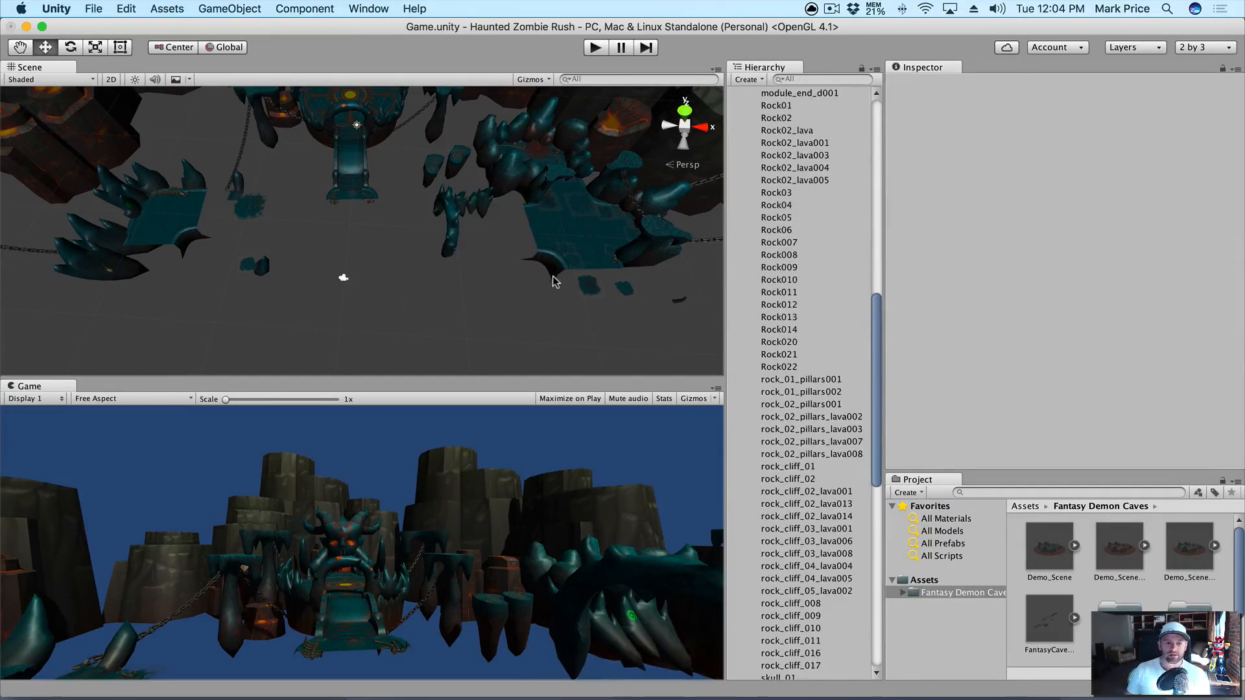
{"action": "left_click_drag", "start_coordinate": [466, 292], "coordinate": [495, 264]}
{"action": "left_click", "coordinate": [454, 231]}
{"action": "left_click", "coordinate": [465, 201], "text": "shift"}
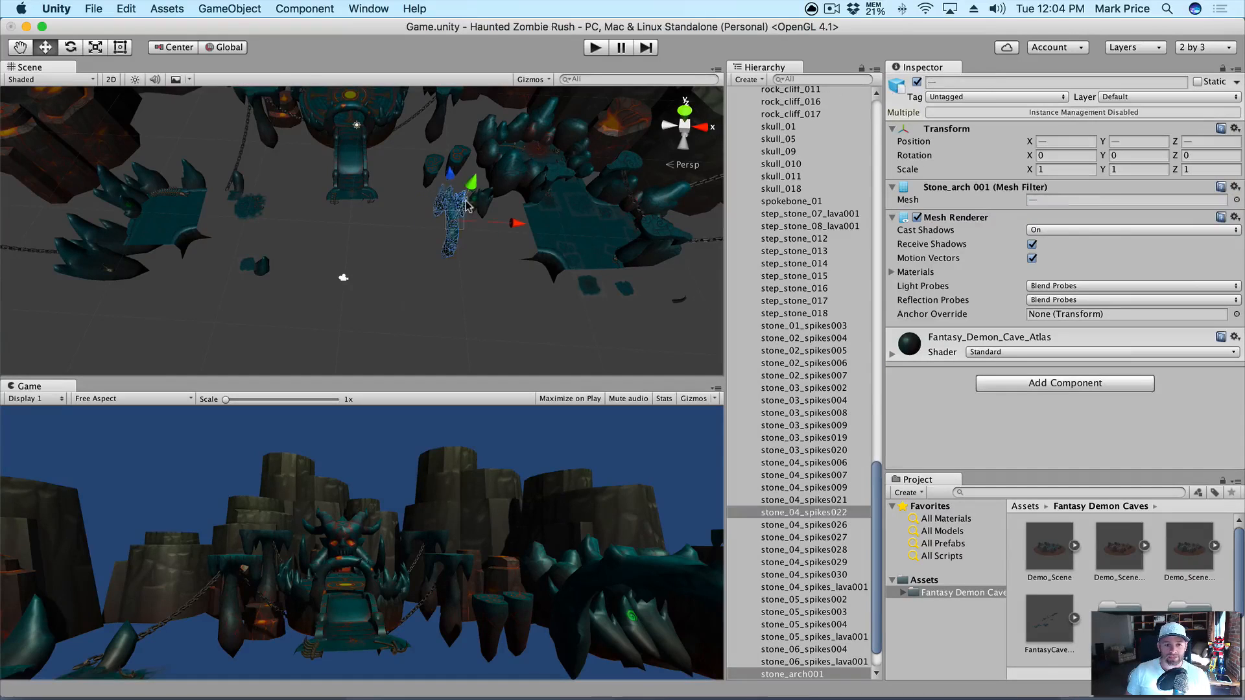
{"action": "left_click", "coordinate": [483, 200], "text": "shift"}
{"action": "left_click", "coordinate": [472, 201], "text": "shift"}
{"action": "key", "text": "super+BackSpace"}
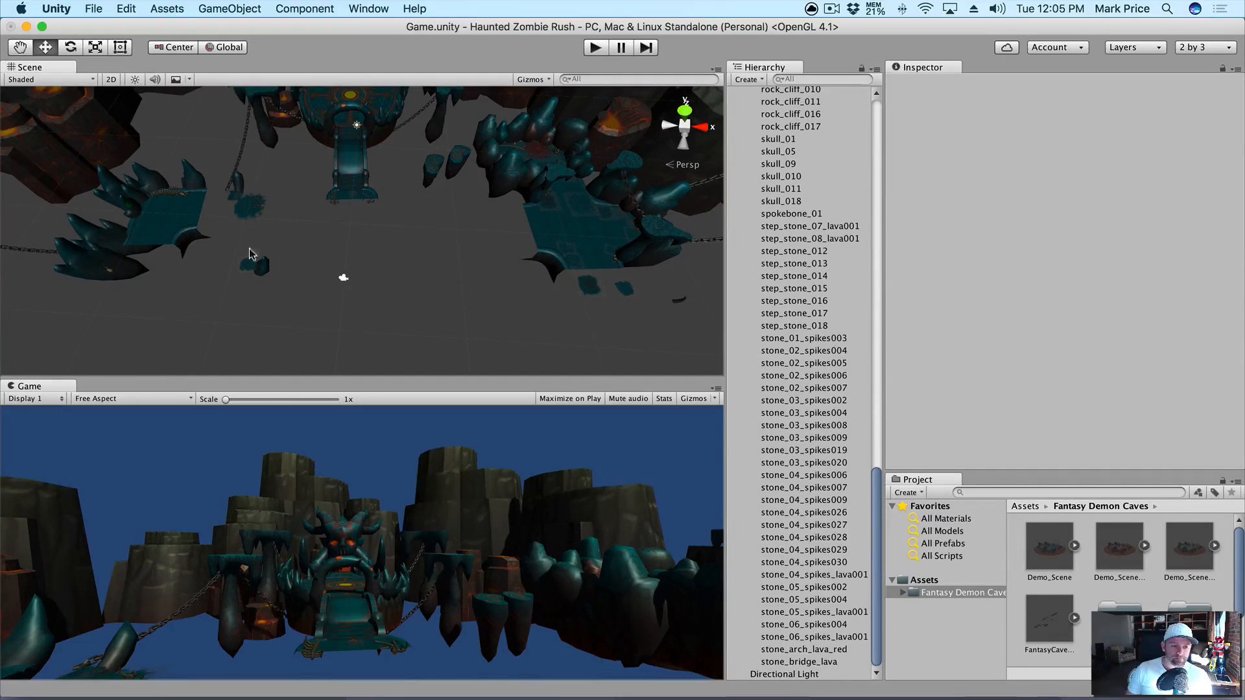
Step: Delete stone_01_spikes003, Bone_01 and the corner floor module on the level's left side
{"action": "left_click", "coordinate": [239, 190]}
{"action": "key", "text": "super+BackSpace"}
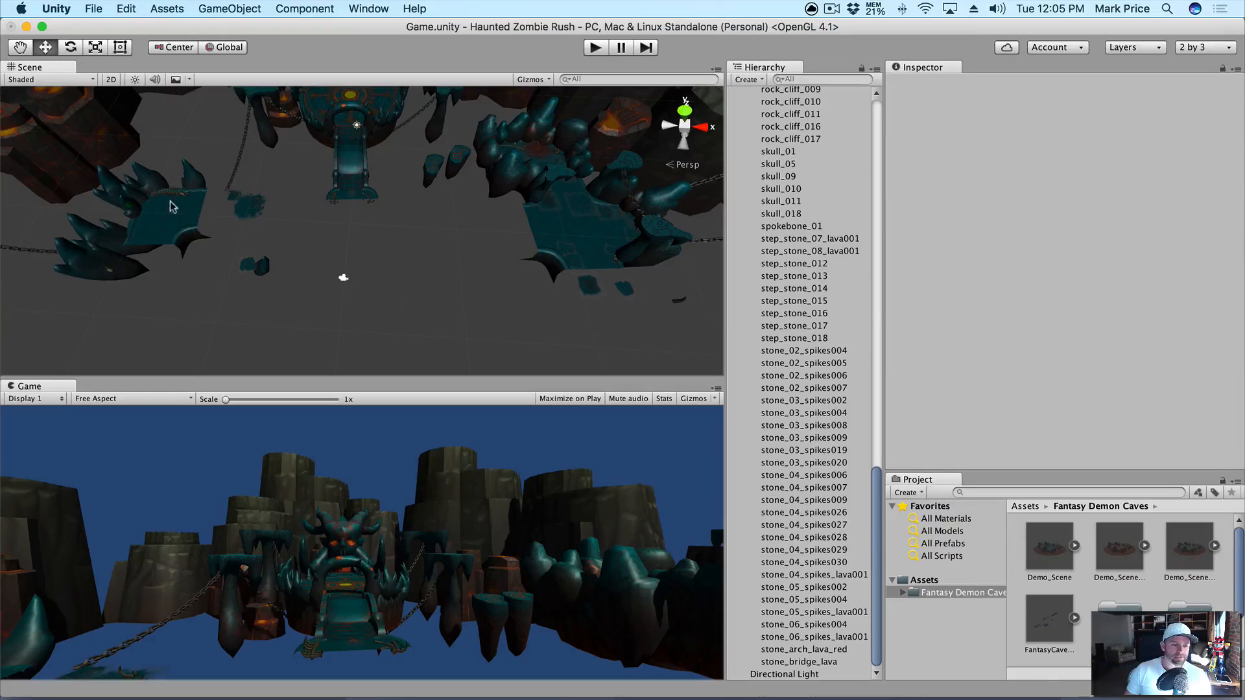
{"action": "left_click_drag", "start_coordinate": [211, 278], "coordinate": [124, 193]}
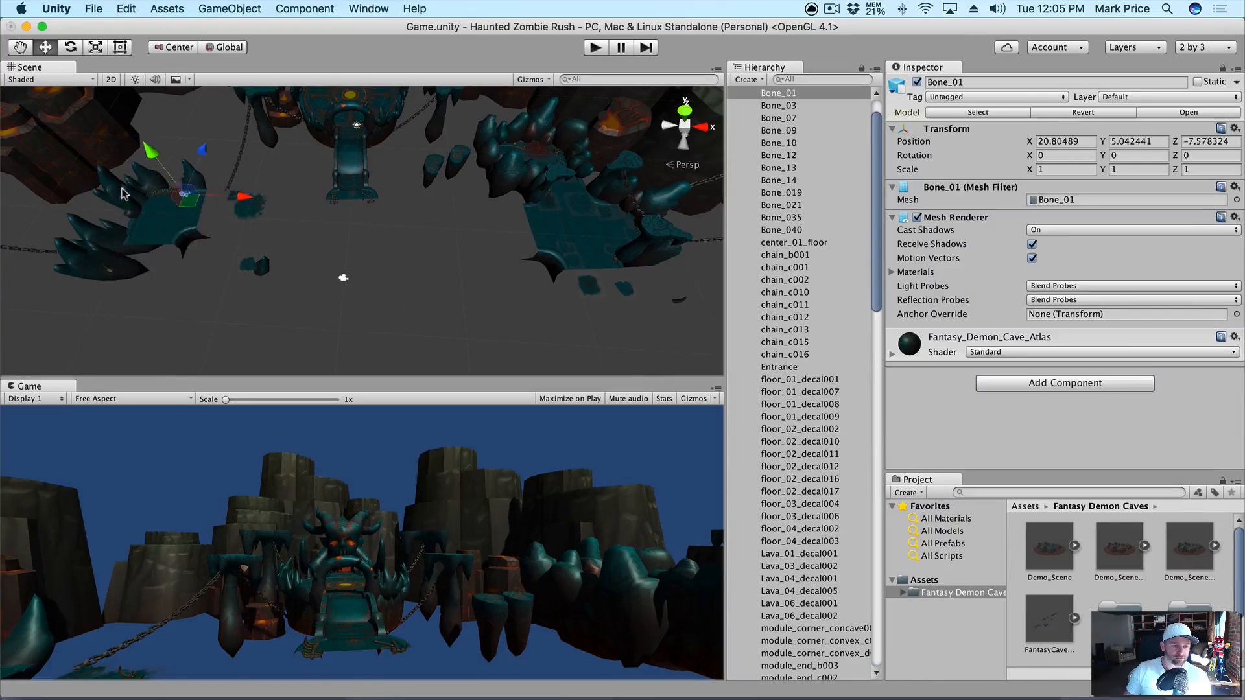
{"action": "key", "text": "super+BackSpace"}
{"action": "left_click", "coordinate": [161, 196]}
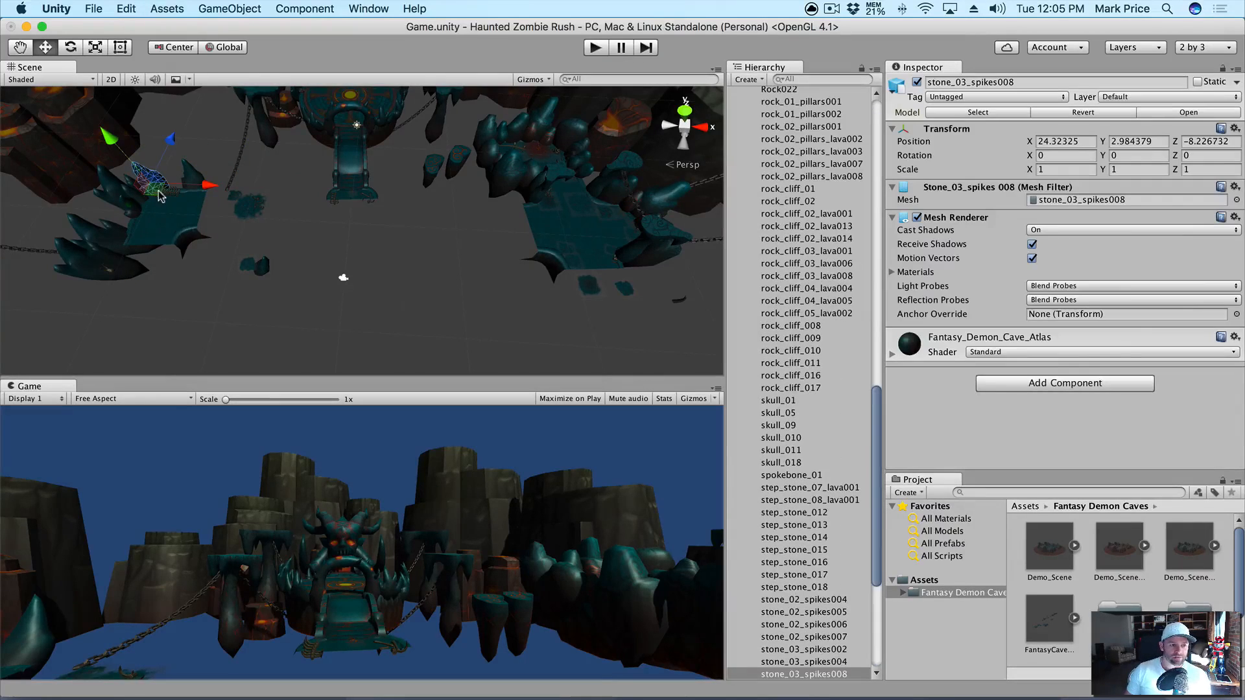
{"action": "left_click", "coordinate": [175, 196]}
{"action": "key", "text": "super+BackSpace"}
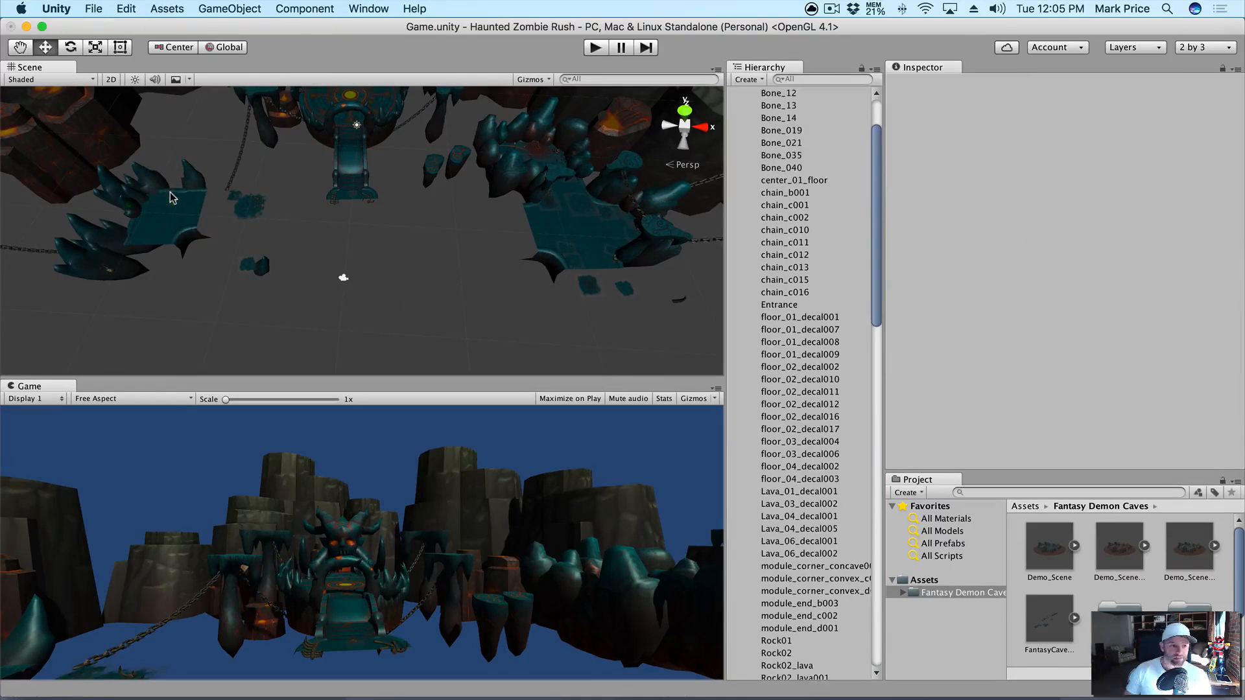
{"action": "left_click", "coordinate": [173, 213]}
{"action": "key", "text": "super+BackSpace"}
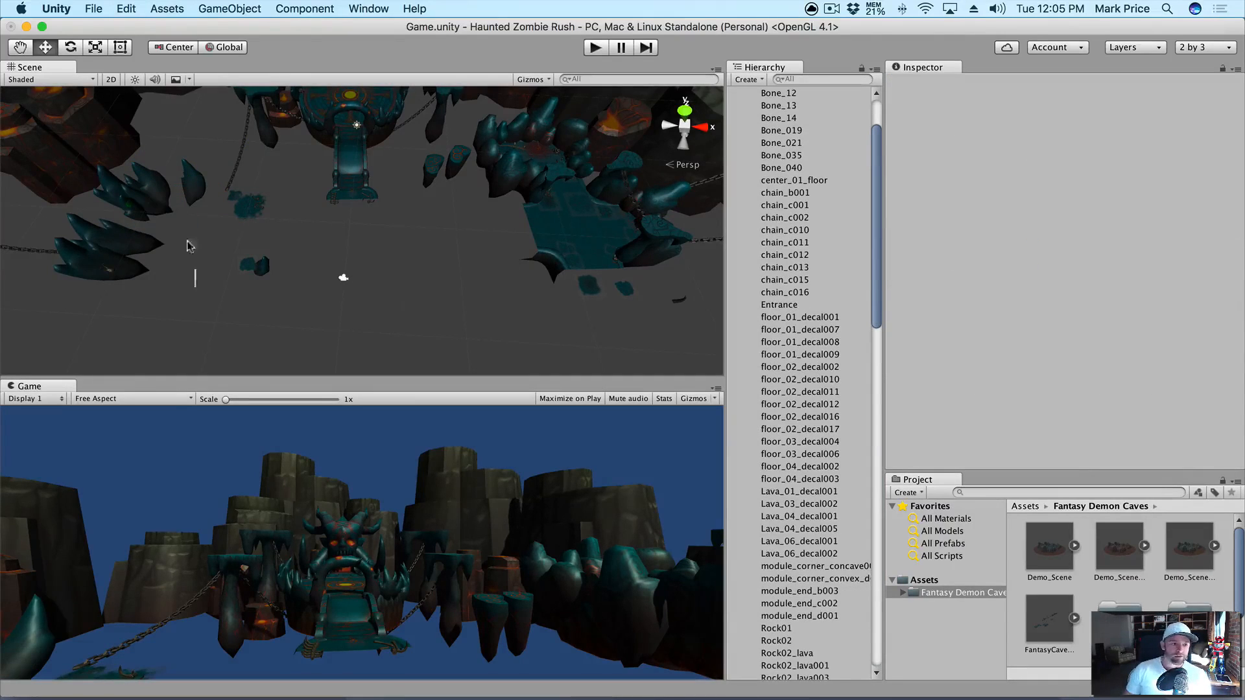
Step: Delete the cluster of spikes left floating on the level's left side, including stone_02_spikes004 and stone_04_spikes006
{"action": "left_click_drag", "start_coordinate": [197, 288], "coordinate": [138, 206]}
{"action": "left_click", "coordinate": [138, 203]}
{"action": "left_click", "coordinate": [115, 248], "text": "shift"}
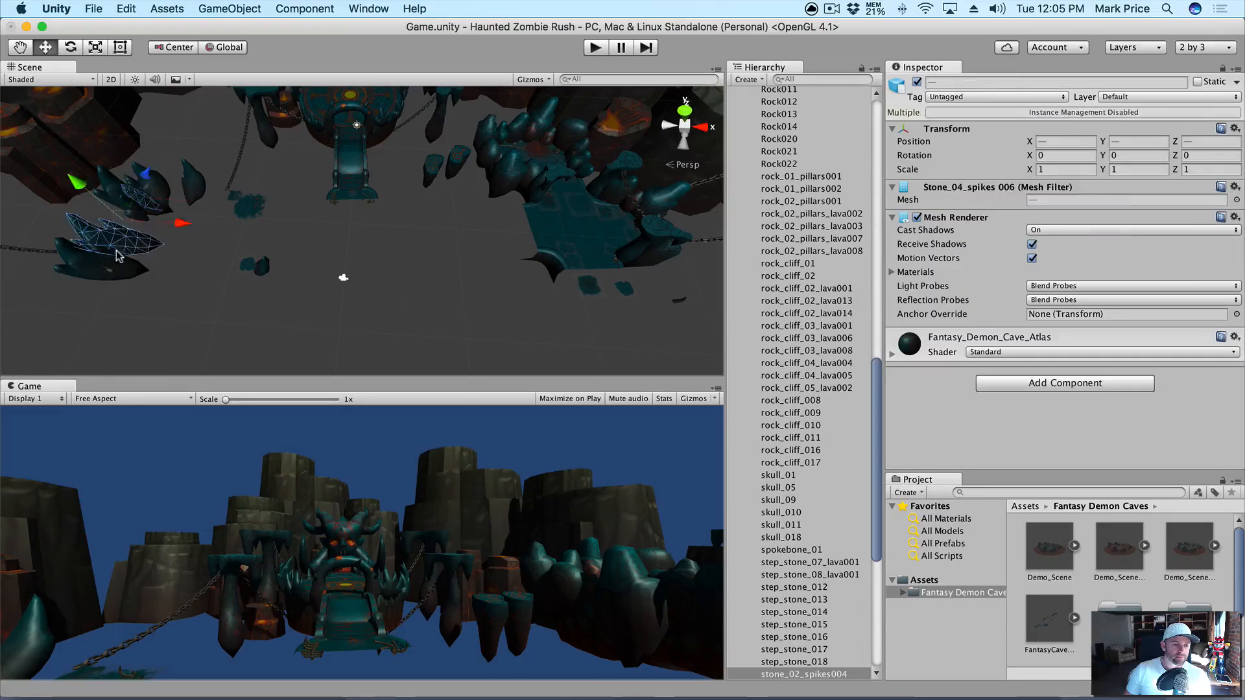
{"action": "left_click", "coordinate": [105, 269], "text": "shift"}
{"action": "left_click", "coordinate": [109, 189], "text": "shift"}
{"action": "left_click", "coordinate": [133, 192], "text": "shift"}
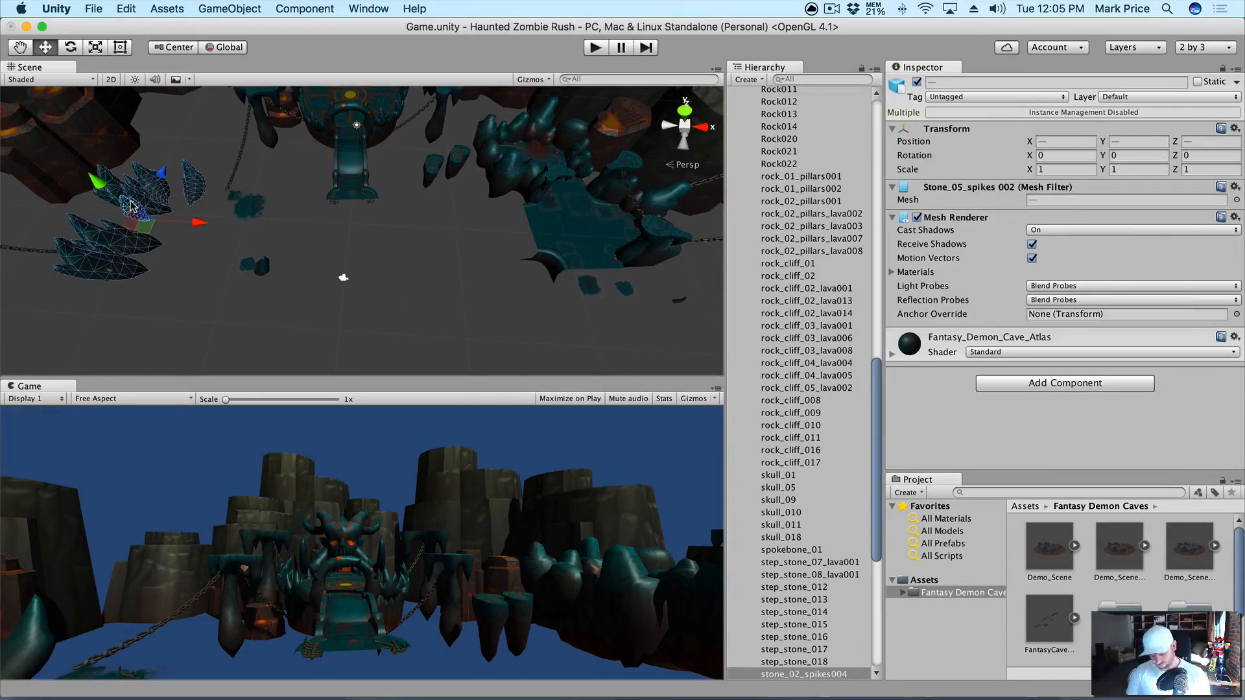
{"action": "key", "text": "super+BackSpace"}
Step: Delete floor_01_decal001, floor_03_decal006 and Bone_07 left floating near the hanging chain
{"action": "left_click", "coordinate": [248, 218]}
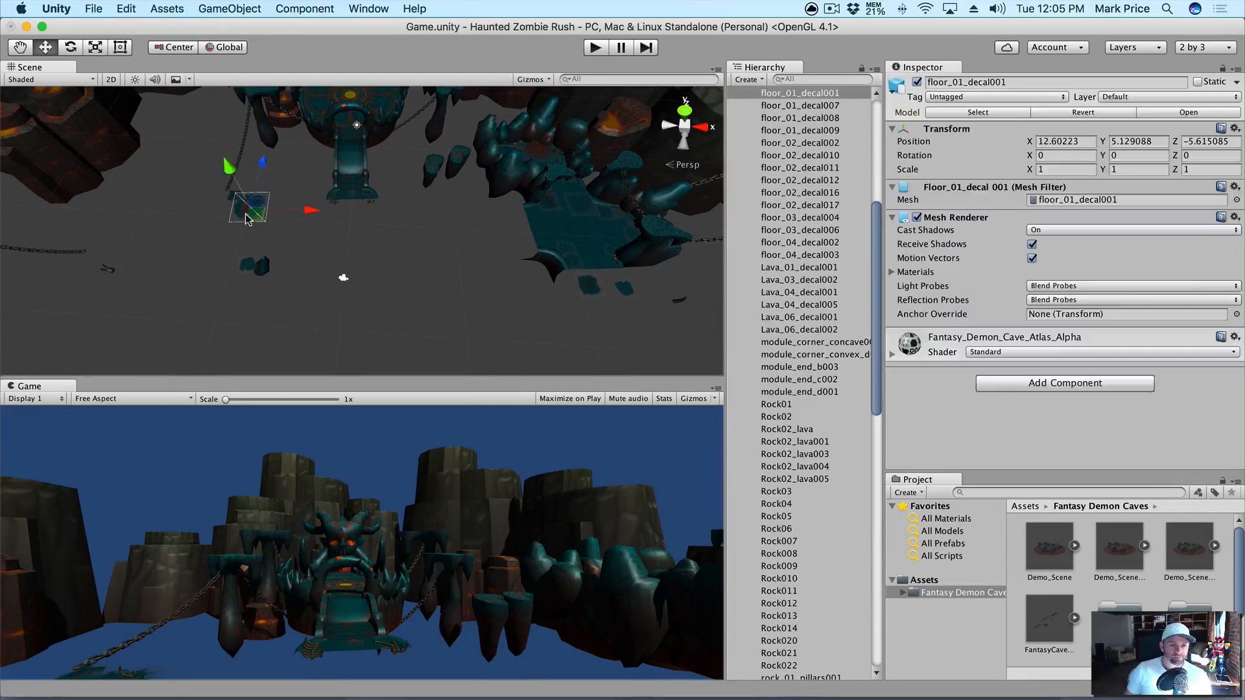
{"action": "key", "text": "super+BackSpace"}
{"action": "left_click", "coordinate": [234, 196]}
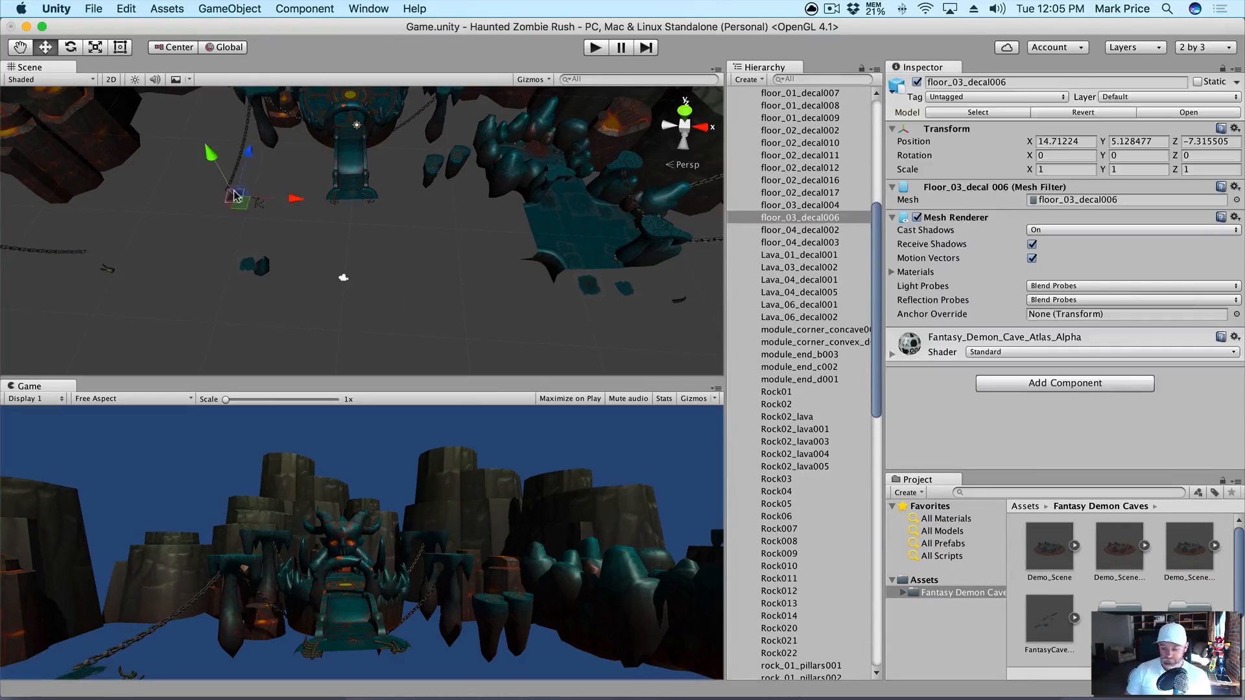
{"action": "key", "text": "super+BackSpace"}
{"action": "left_click", "coordinate": [249, 219]}
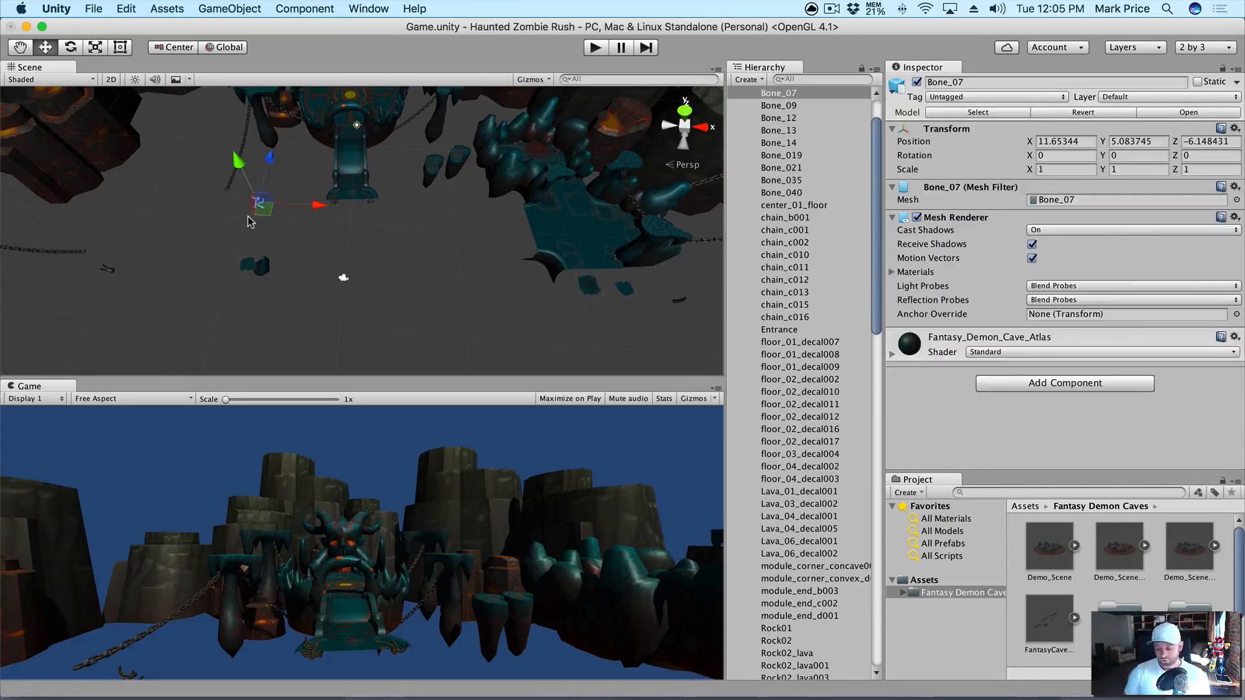
{"action": "key", "text": "super+BackSpace"}
Step: Delete Bone_035, floor_02_decal002 and stone_03_spikes009 left of the Main Camera
{"action": "left_click", "coordinate": [104, 276]}
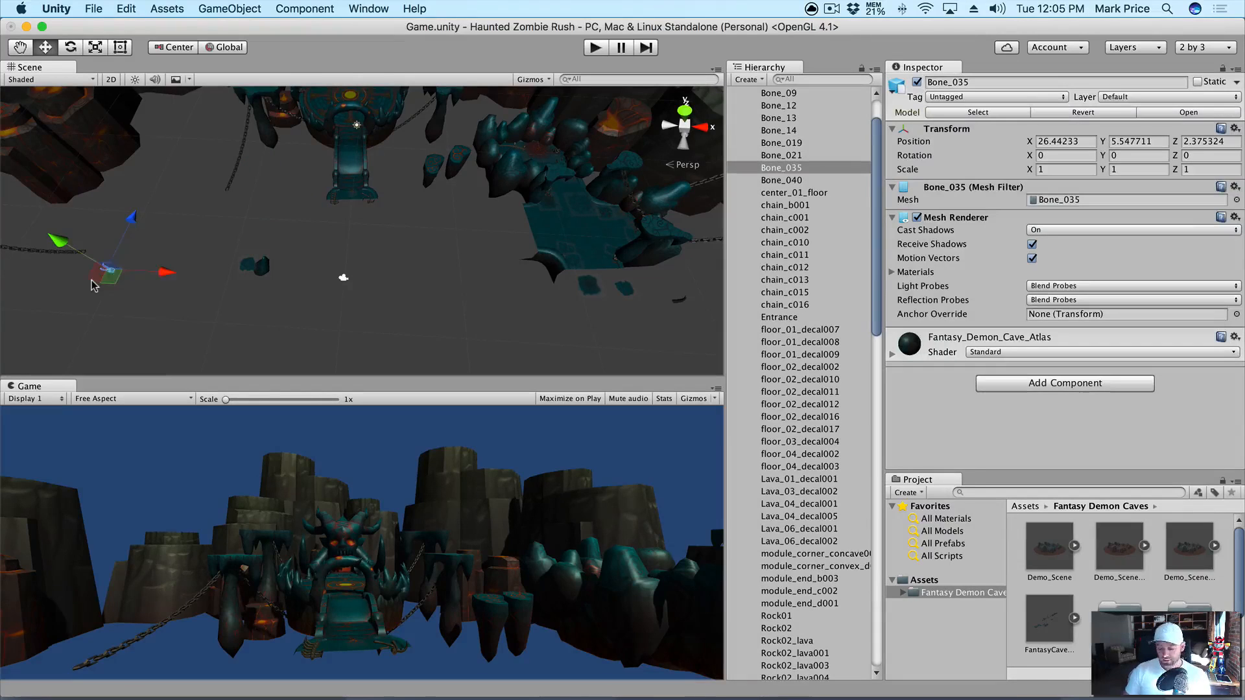
{"action": "key", "text": "super+BackSpace"}
{"action": "left_click_drag", "start_coordinate": [207, 249], "coordinate": [283, 290]}
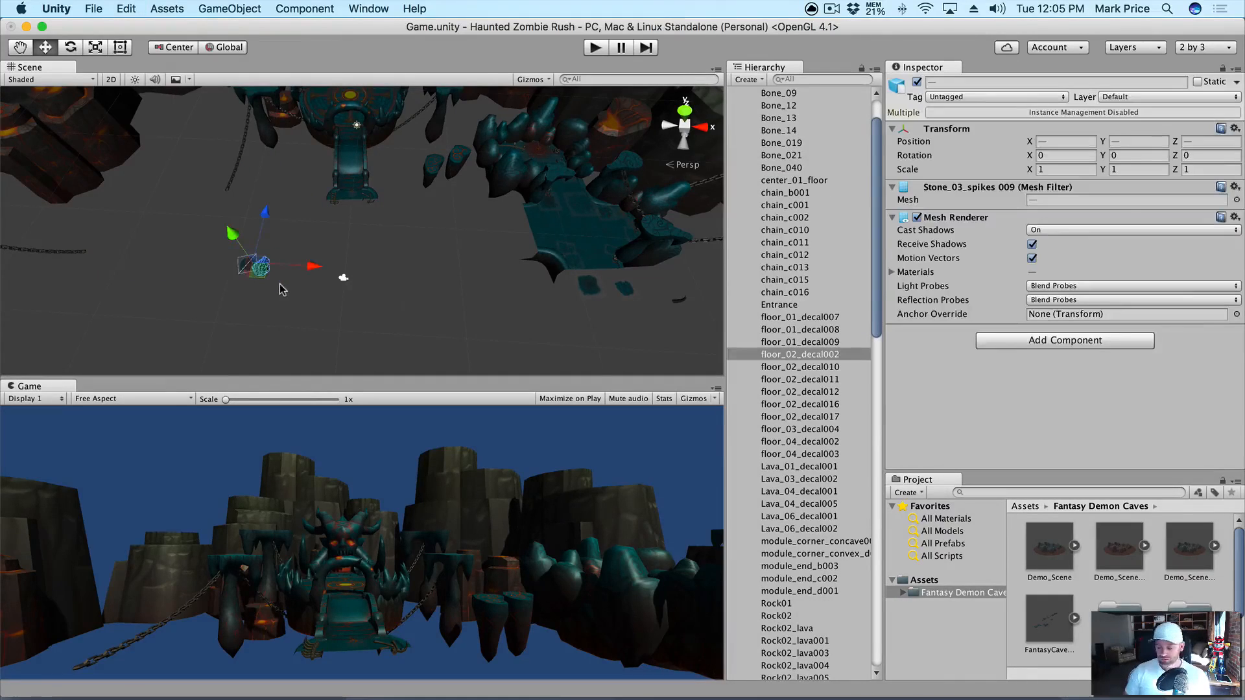
{"action": "key", "text": "super+BackSpace"}
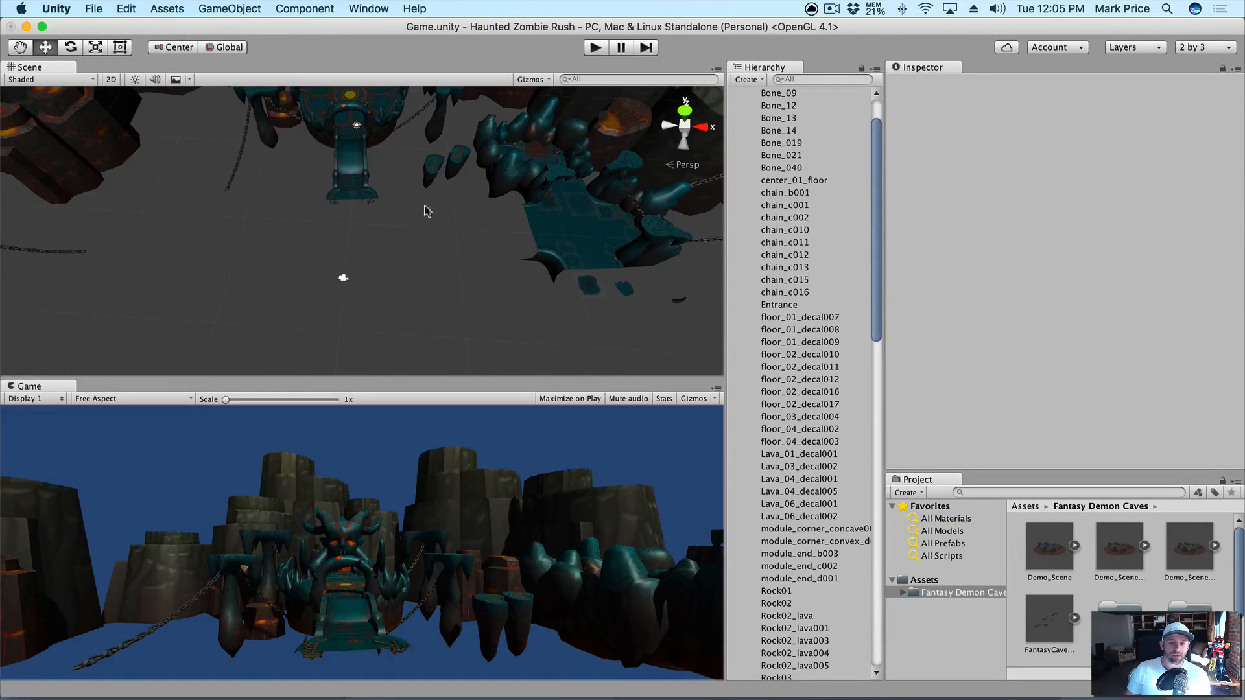
Step: Delete Bone_12 and Bone_021 at the foot of the central demon stairway
{"action": "scroll", "coordinate": [332, 207], "scroll_direction": "up", "scroll_amount": 2}
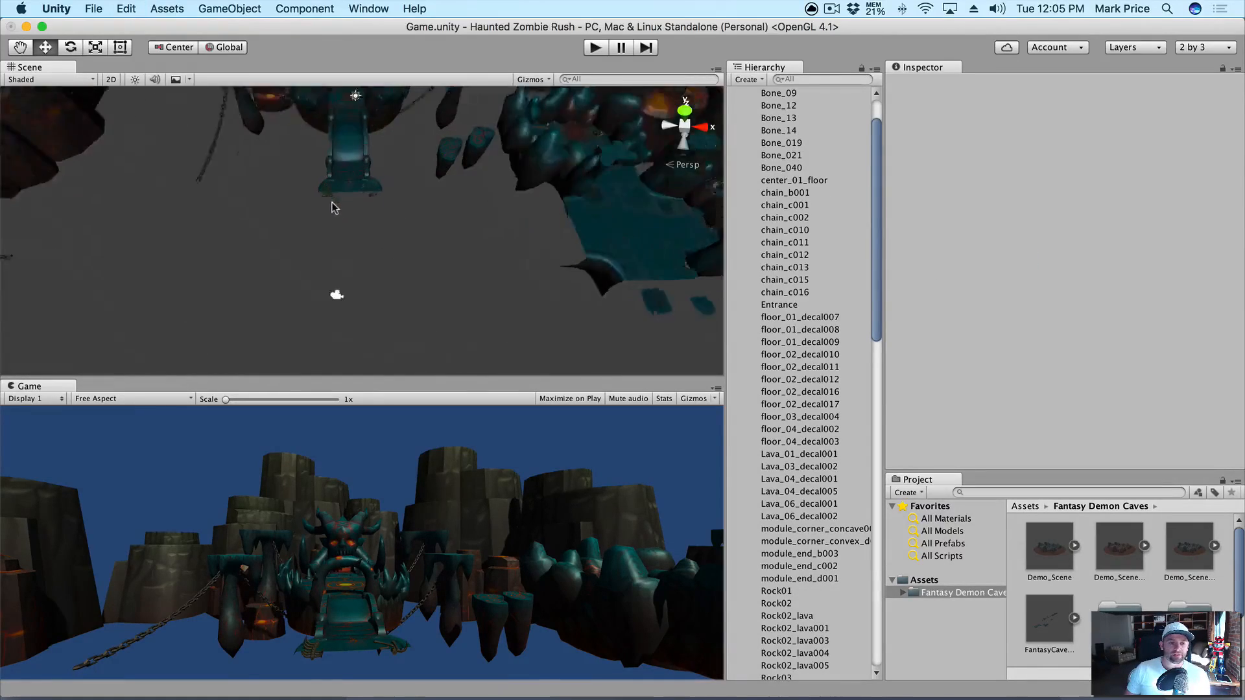
{"action": "scroll", "coordinate": [332, 207], "scroll_direction": "up", "scroll_amount": 2}
{"action": "left_click", "coordinate": [296, 167]}
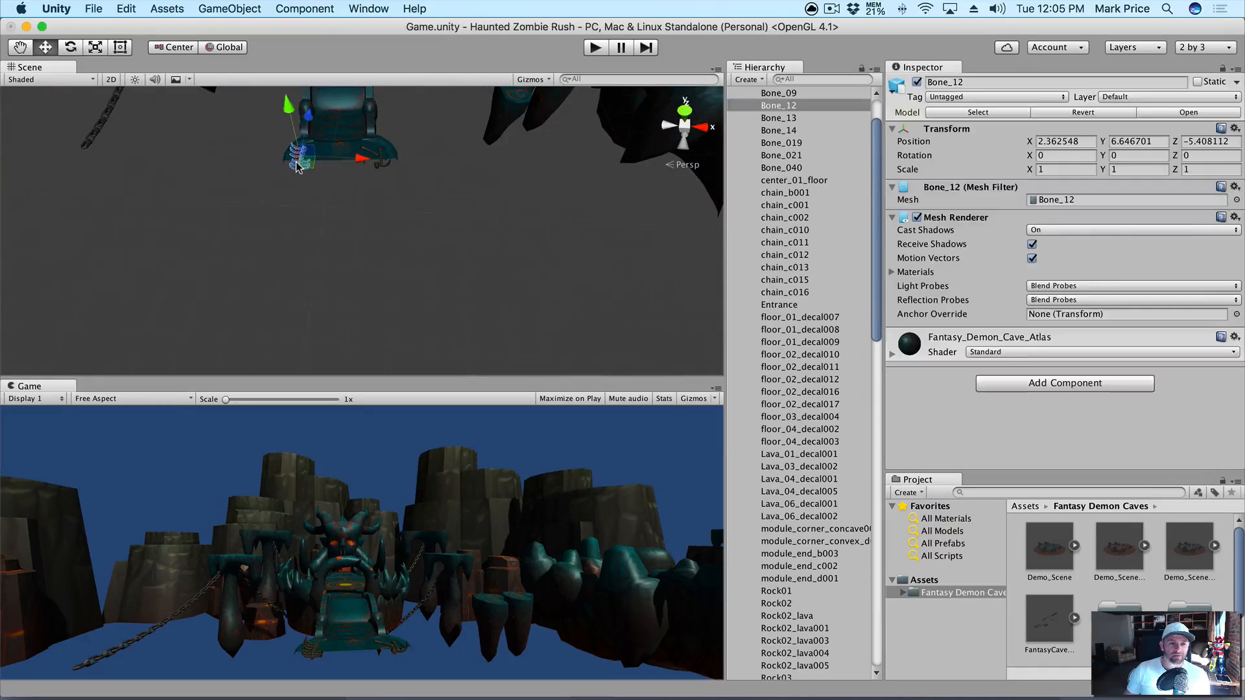
{"action": "key", "text": "super+BackSpace"}
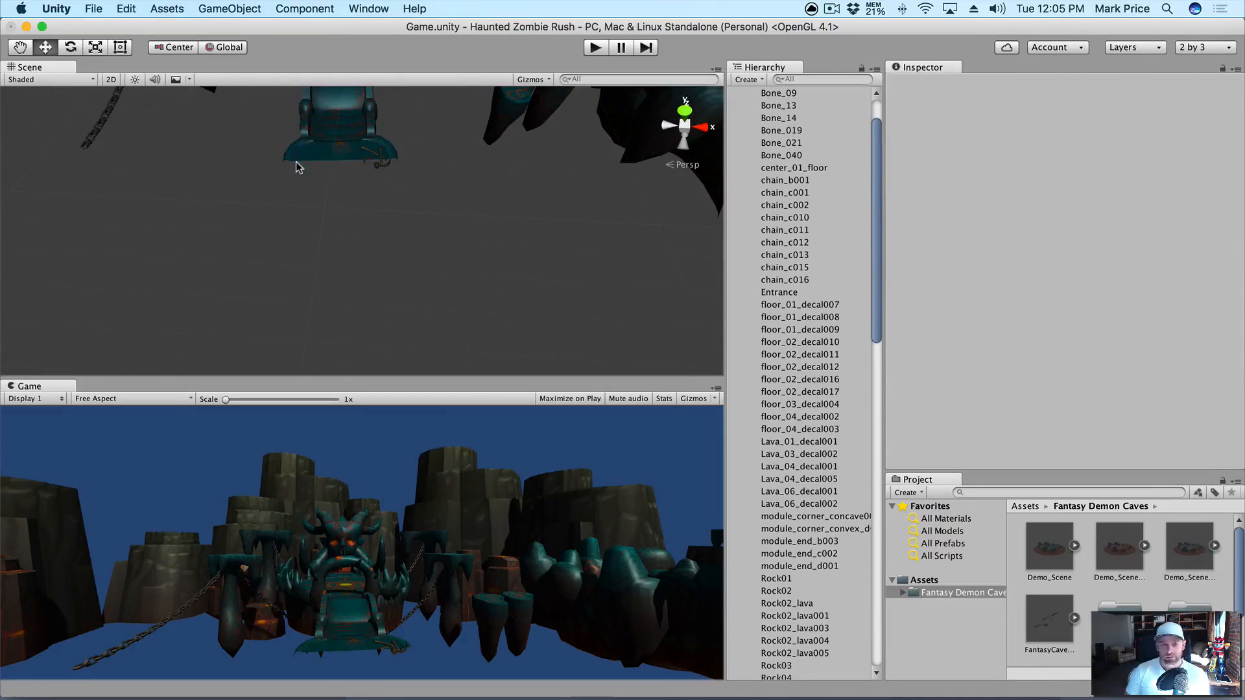
{"action": "left_click", "coordinate": [379, 161]}
{"action": "left_click", "coordinate": [381, 167]}
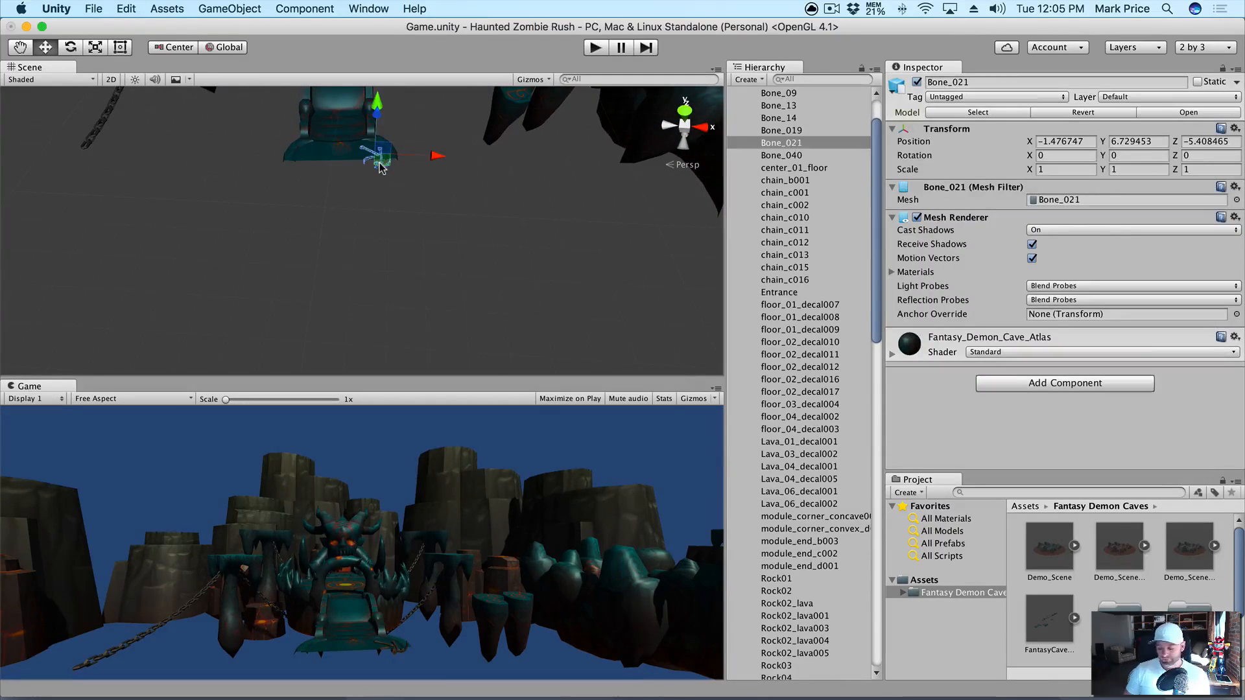
{"action": "key", "text": "super+BackSpace"}
{"action": "scroll", "coordinate": [388, 175], "scroll_direction": "down", "scroll_amount": 3}
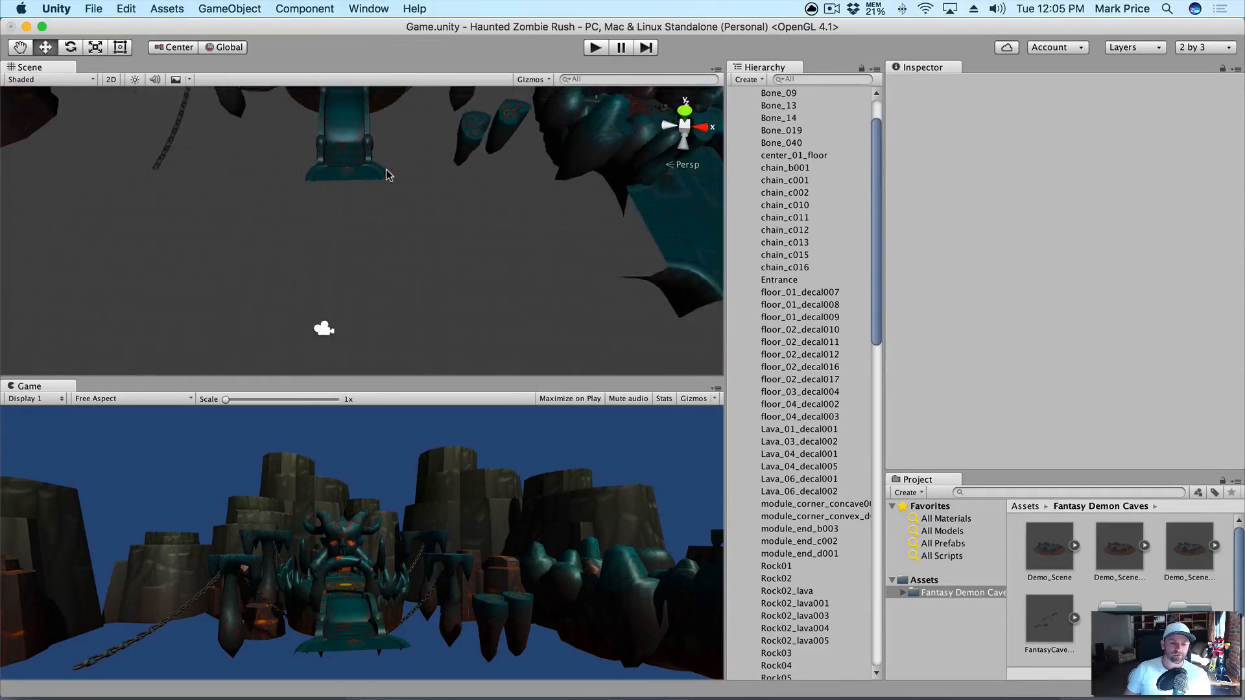
Step: Rotate Demo_Scene slightly about its vertical axis, to a Y rotation of about -183.7 degrees
{"action": "scroll", "coordinate": [849, 147], "scroll_direction": "up", "scroll_amount": 5}
{"action": "left_click", "coordinate": [744, 118]}
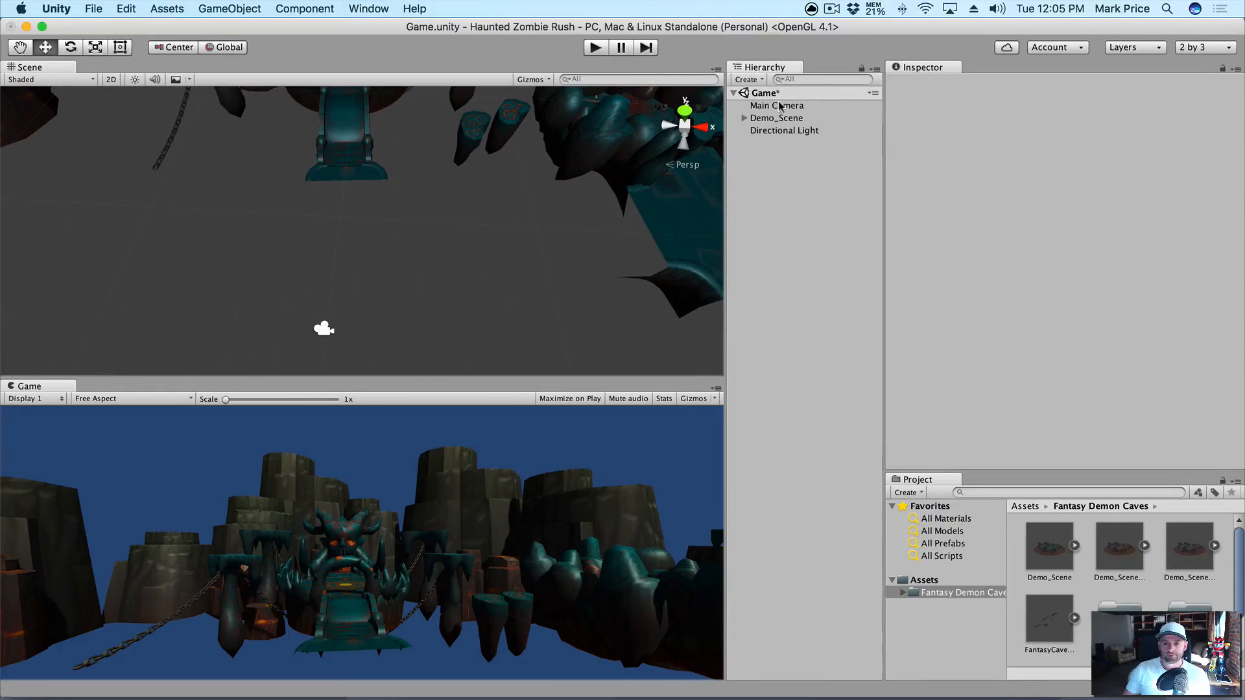
{"action": "left_click", "coordinate": [780, 105]}
{"action": "key", "text": "f"}
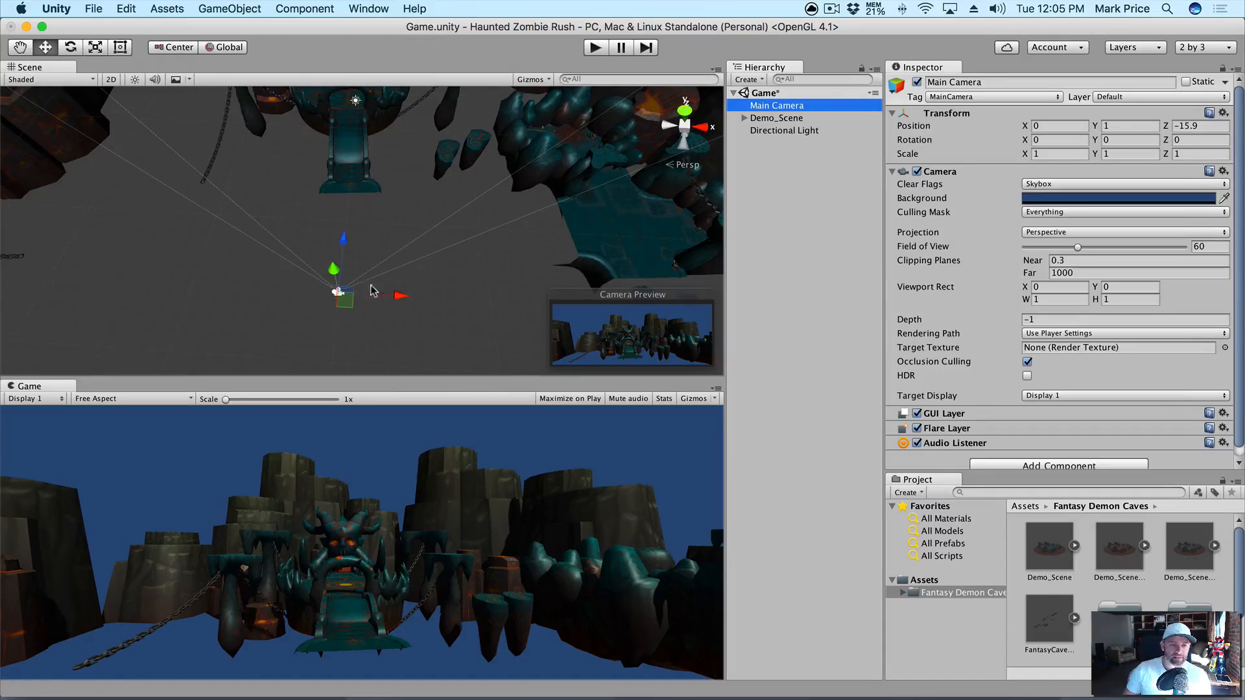
{"action": "left_click", "coordinate": [780, 118]}
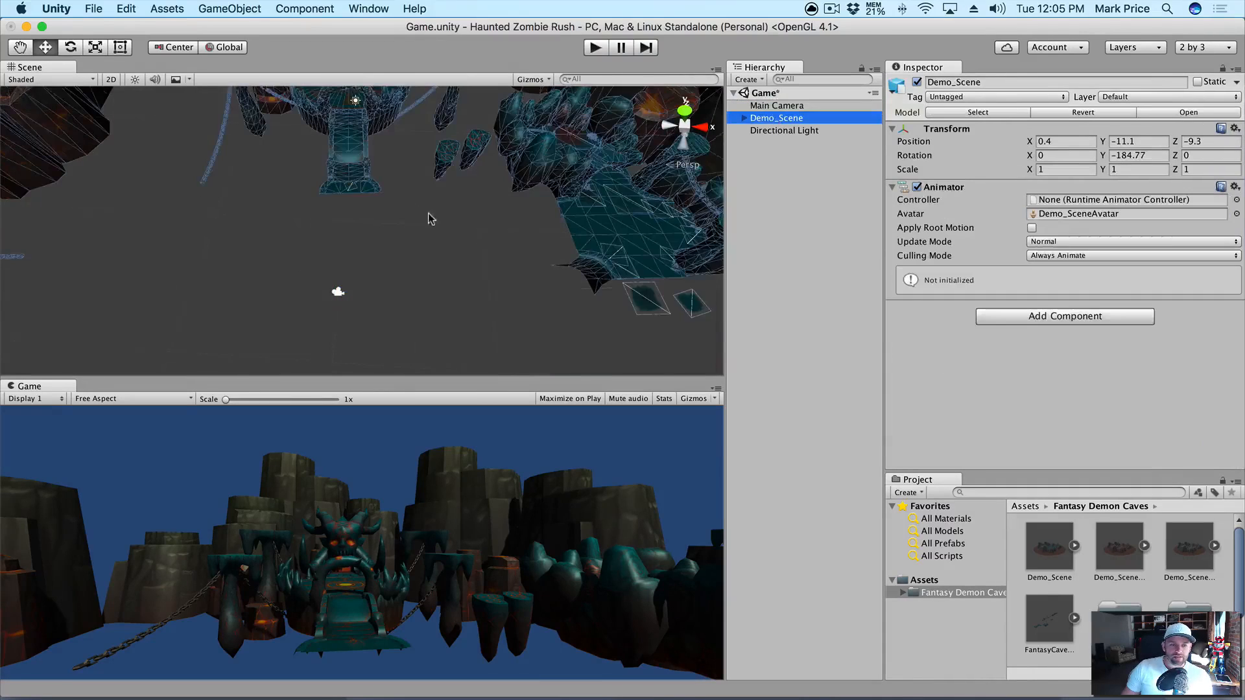
{"action": "scroll", "coordinate": [424, 220], "scroll_direction": "down", "scroll_amount": 5}
{"action": "key", "text": "e"}
{"action": "scroll", "coordinate": [407, 123], "scroll_direction": "down", "scroll_amount": 3}
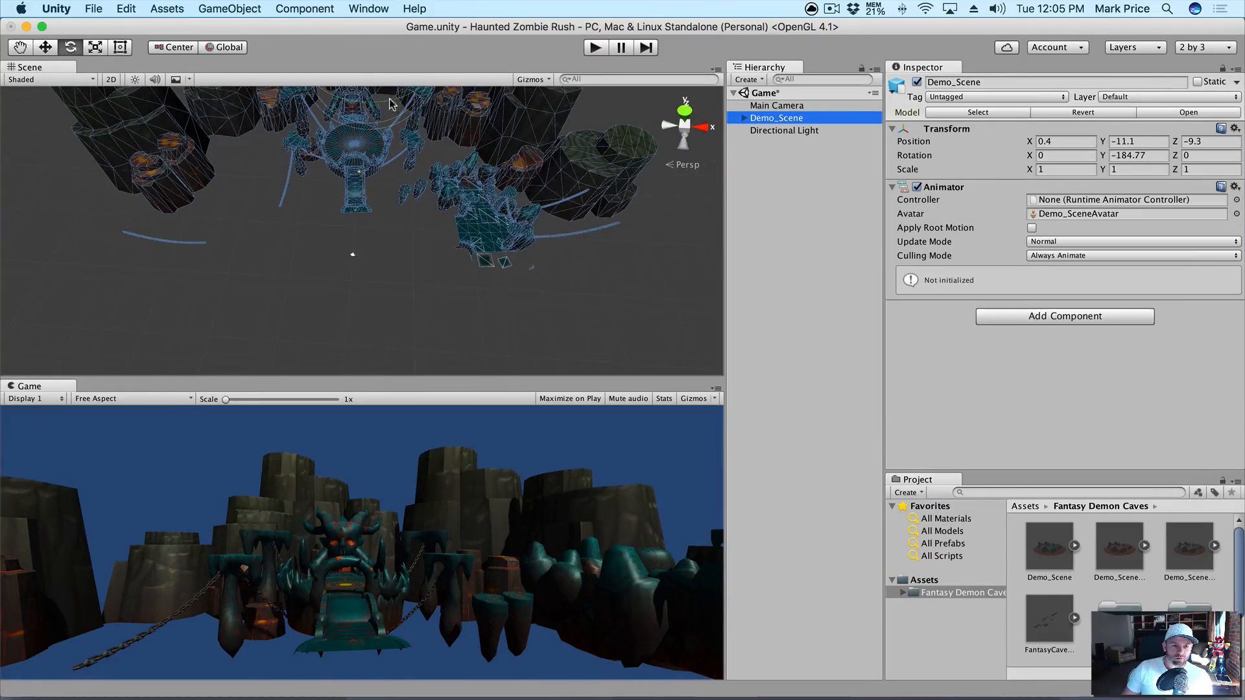
{"action": "left_click_drag", "start_coordinate": [392, 103], "coordinate": [389, 106]}
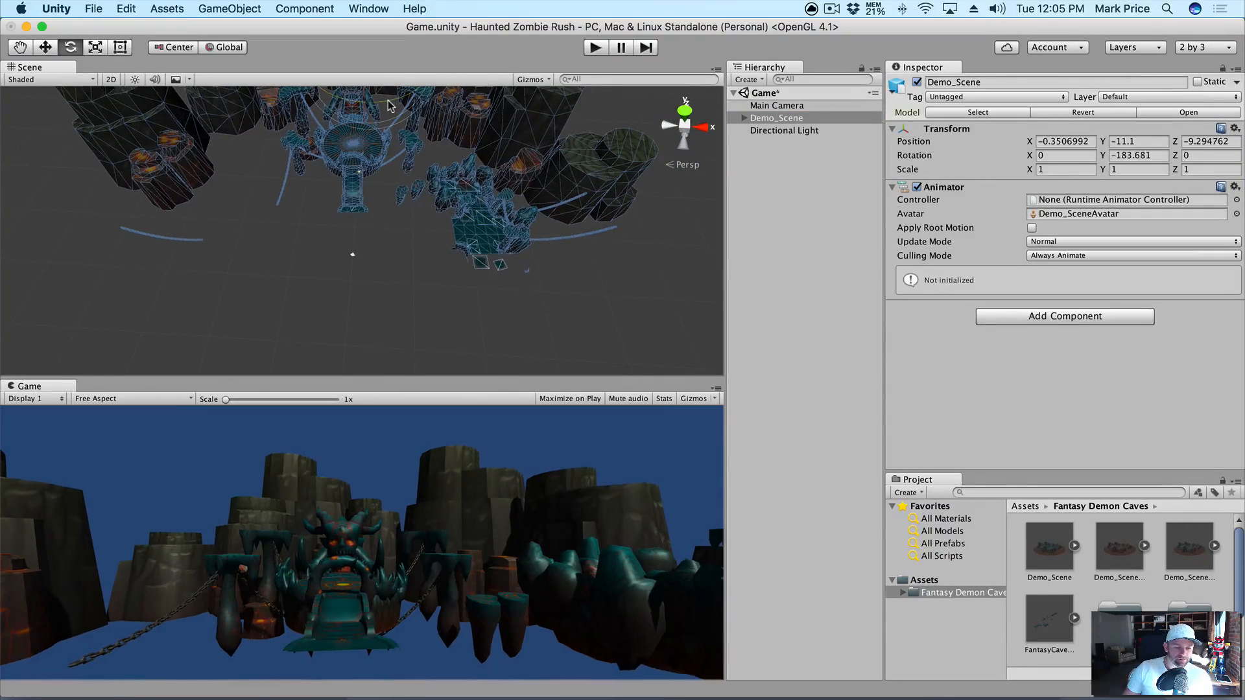
Step: Delete the stone_arch_lava_red arch standing where the stairway meets the round platform
{"action": "scroll", "coordinate": [427, 158], "scroll_direction": "up", "scroll_amount": 4}
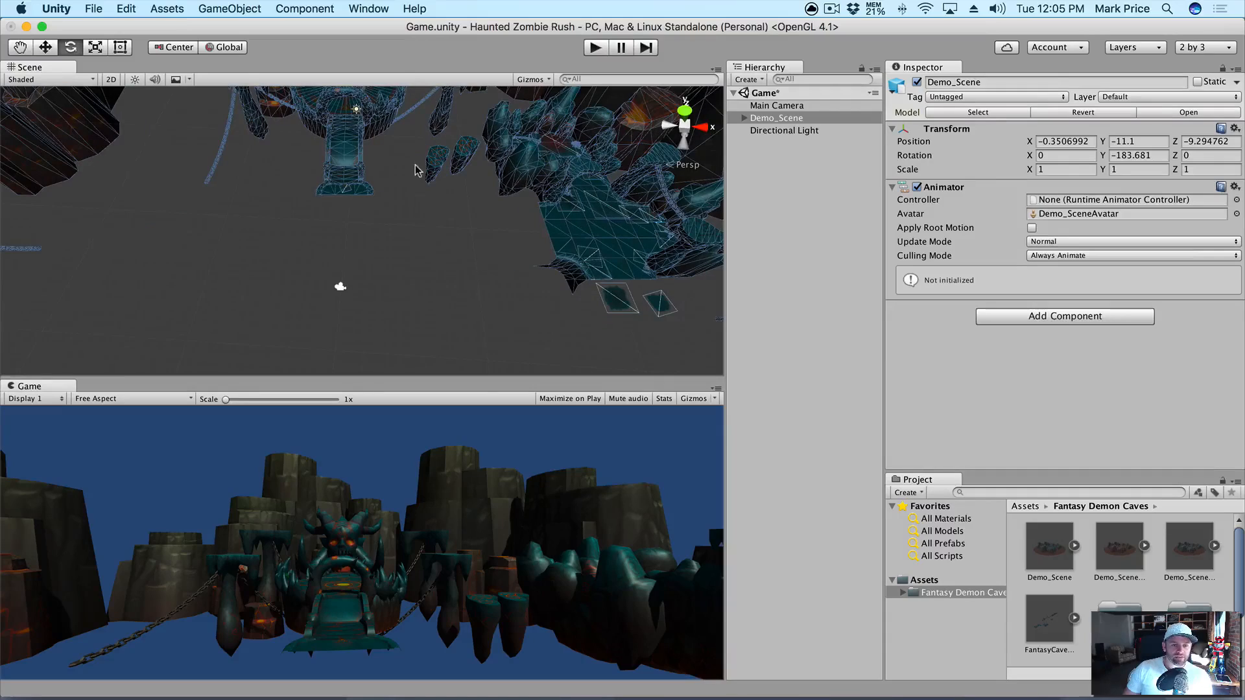
{"action": "key", "text": "q"}
{"action": "left_click_drag", "start_coordinate": [397, 170], "coordinate": [383, 328]}
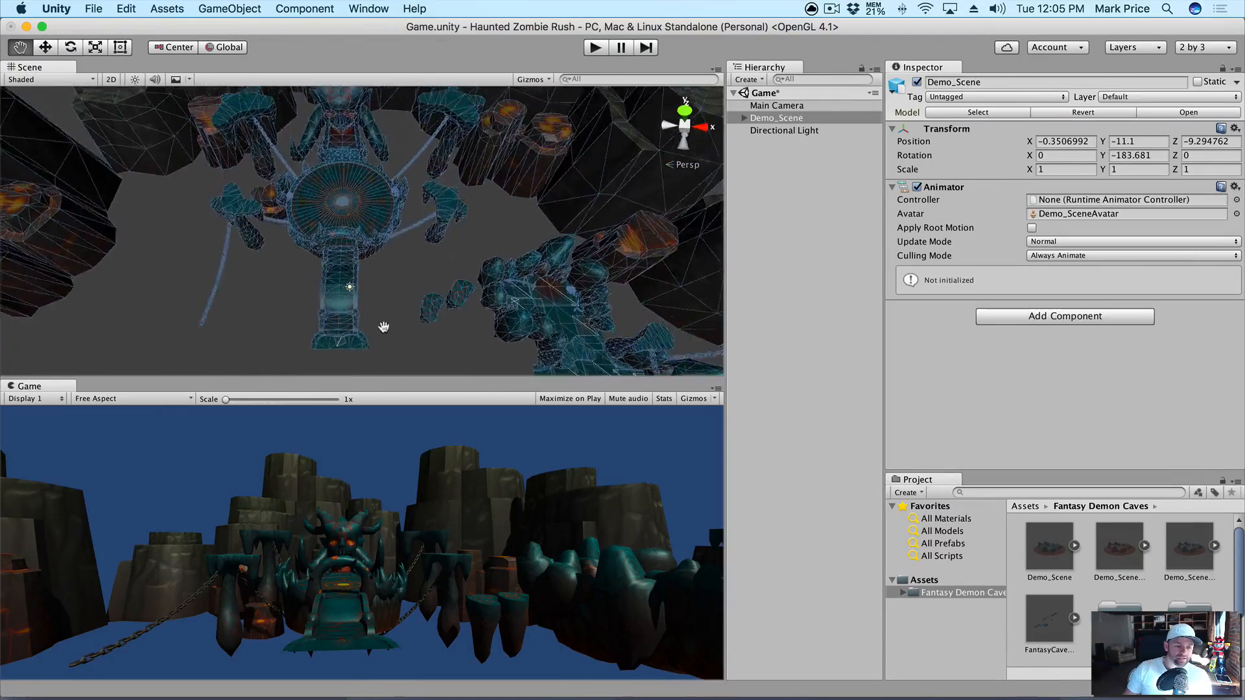
{"action": "scroll", "coordinate": [373, 292], "scroll_direction": "up", "scroll_amount": 4}
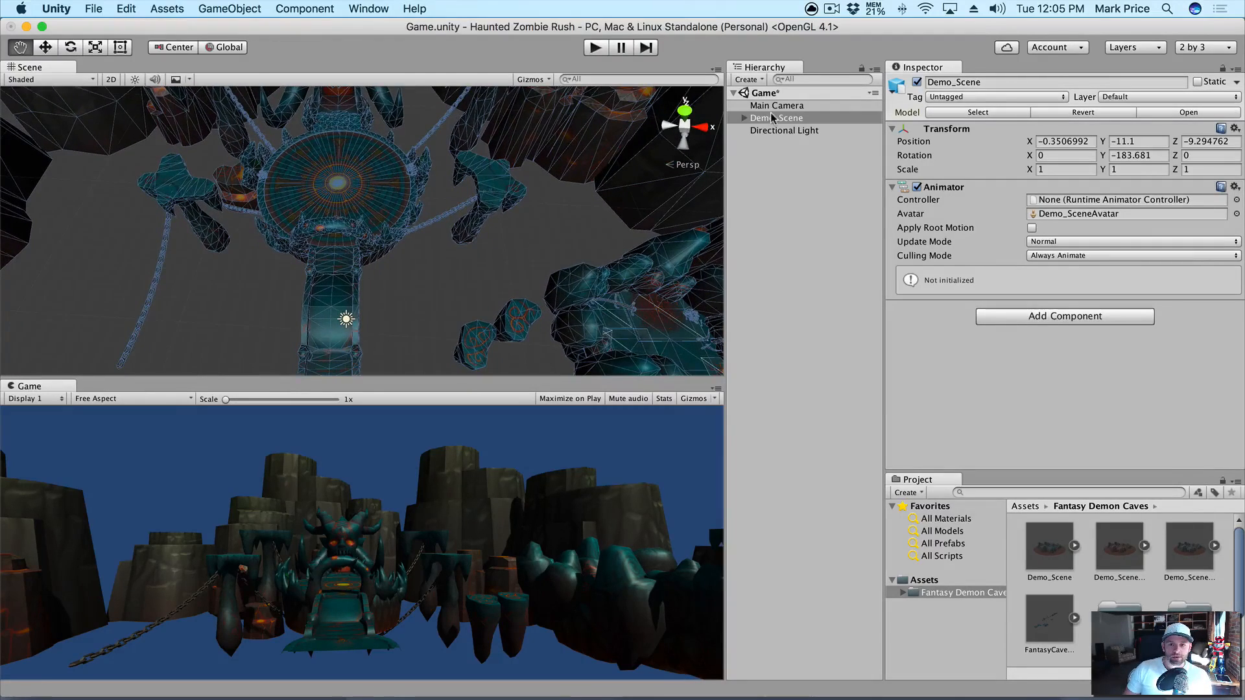
{"action": "key", "text": "w"}
{"action": "left_click", "coordinate": [361, 241]}
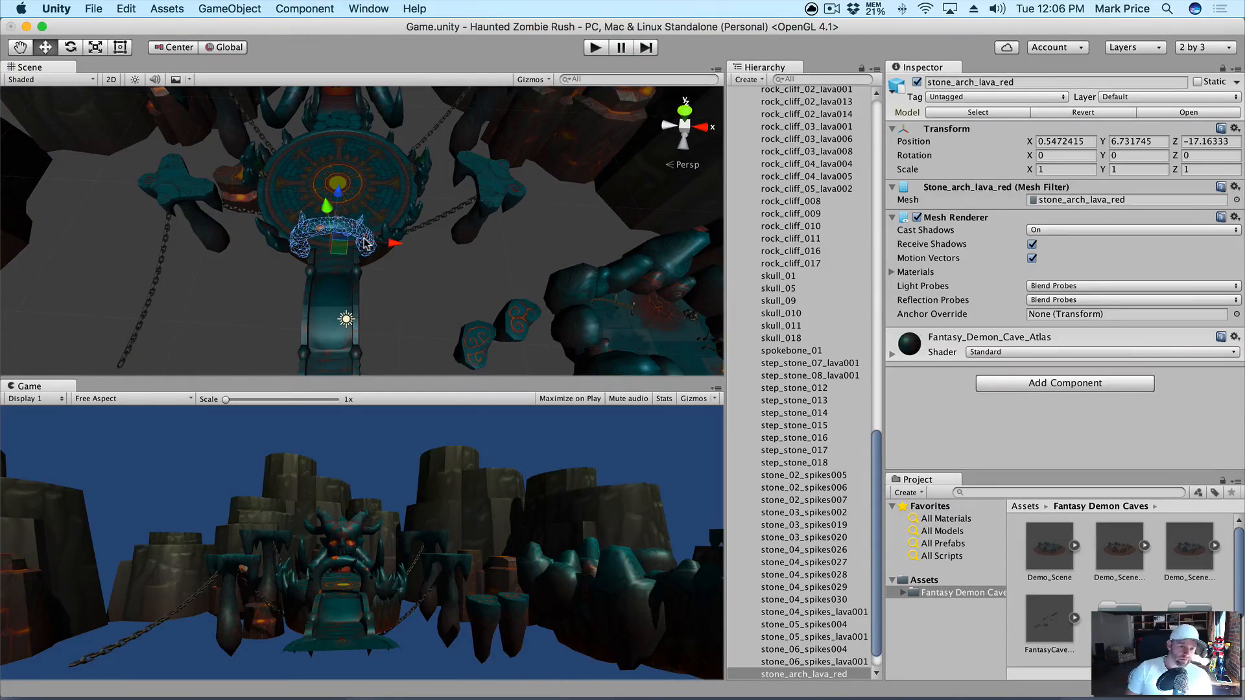
{"action": "key", "text": "super+BackSpace"}
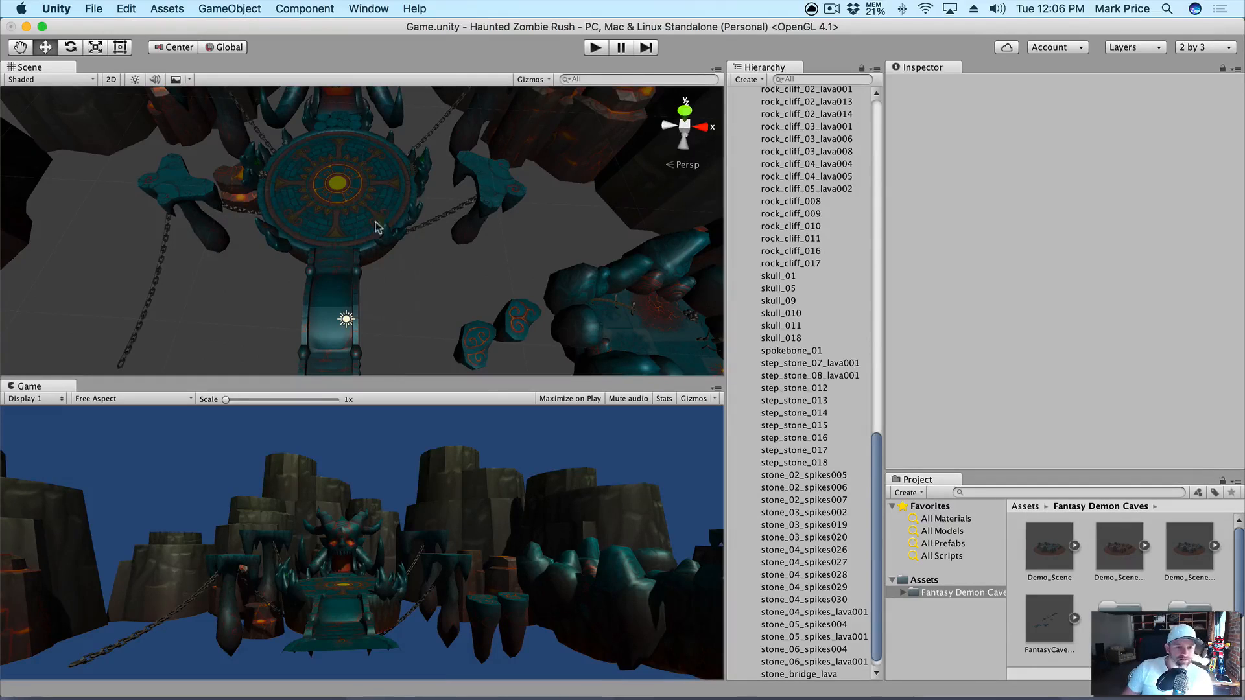
Step: Delete stone_06_spikes_lava001 and stone_04_spikes030 from the front rim of the round platform
{"action": "left_click", "coordinate": [389, 237]}
{"action": "key", "text": "super+d"}
{"action": "key", "text": "super+BackSpace"}
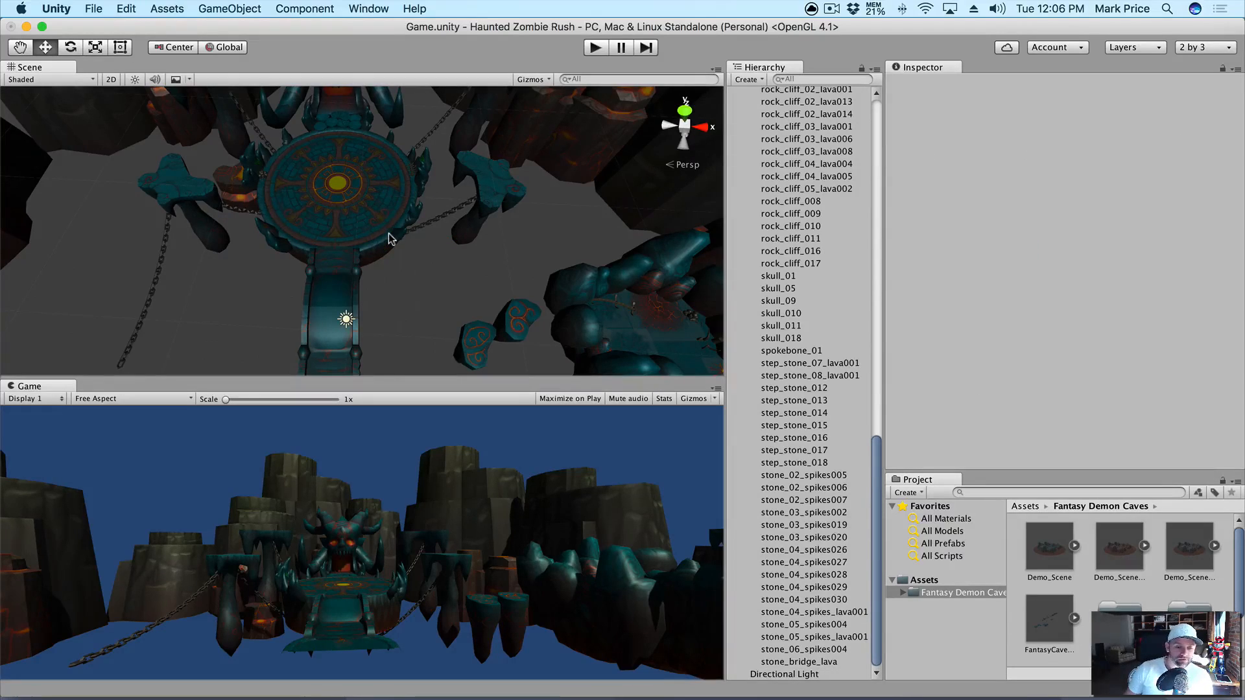
{"action": "left_click", "coordinate": [409, 219]}
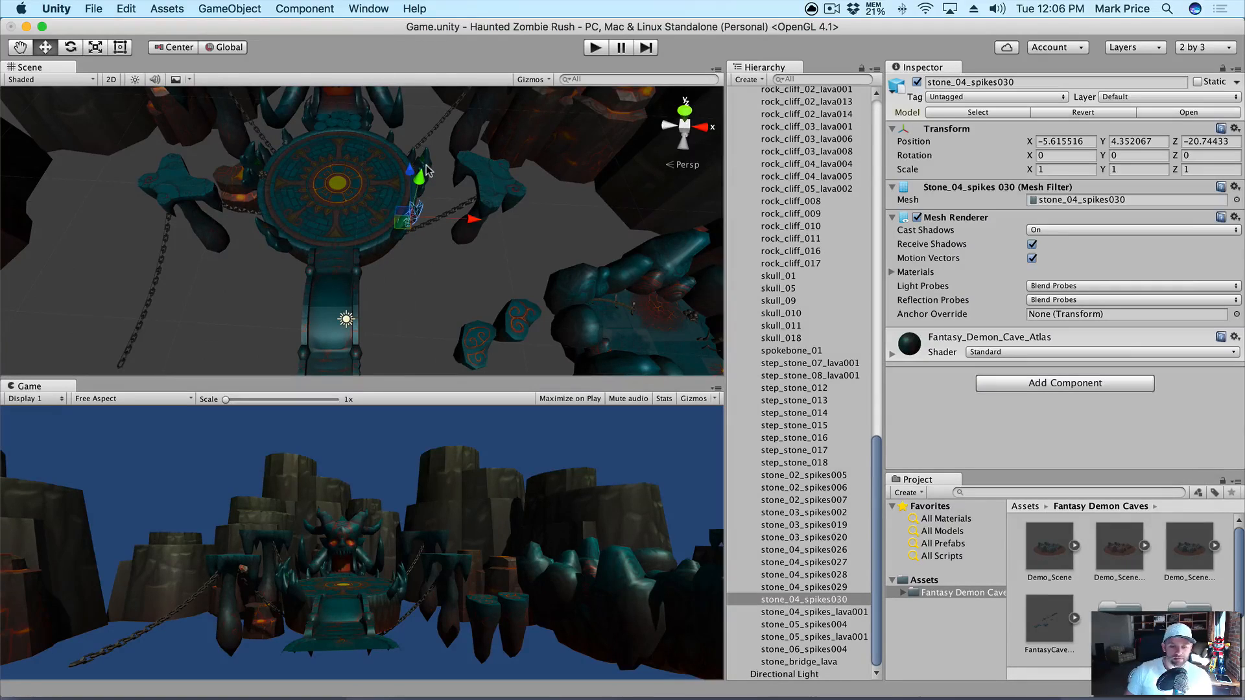
{"action": "key", "text": "super+BackSpace"}
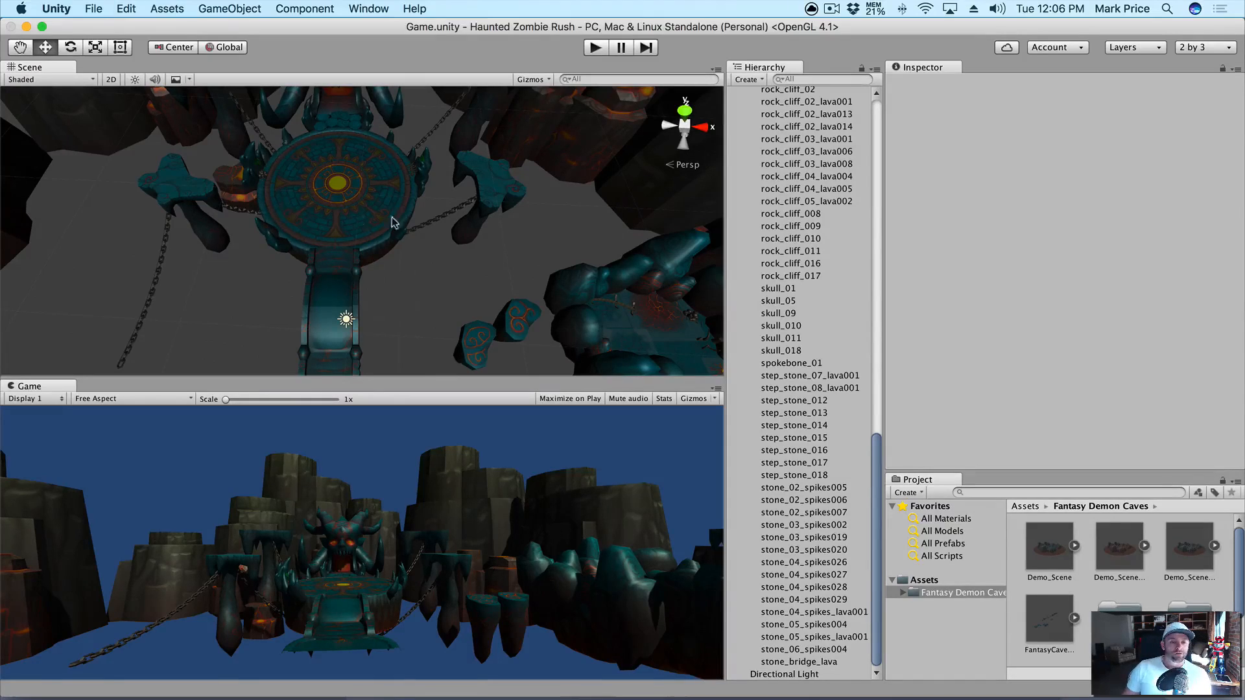
Step: Switch the Directional Light off and back on to compare the lighting, and save the scene
{"action": "scroll", "coordinate": [806, 158], "scroll_direction": "up", "scroll_amount": 20}
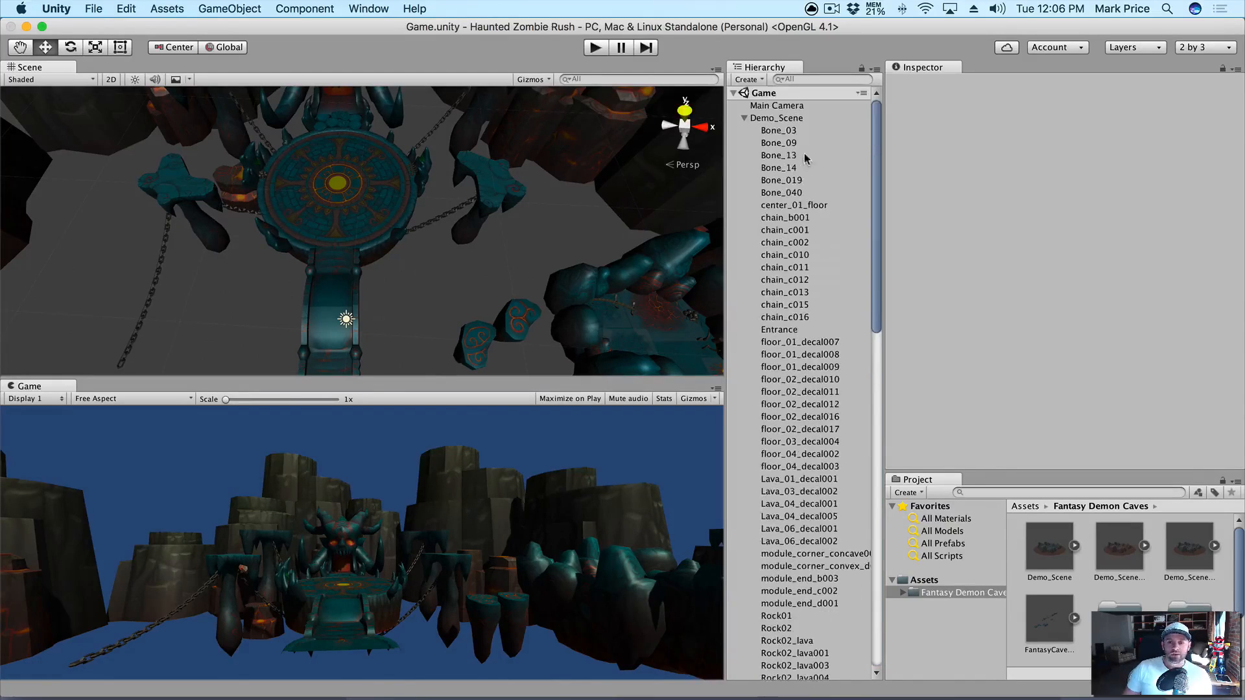
{"action": "left_click", "coordinate": [745, 118]}
{"action": "left_click", "coordinate": [754, 131]}
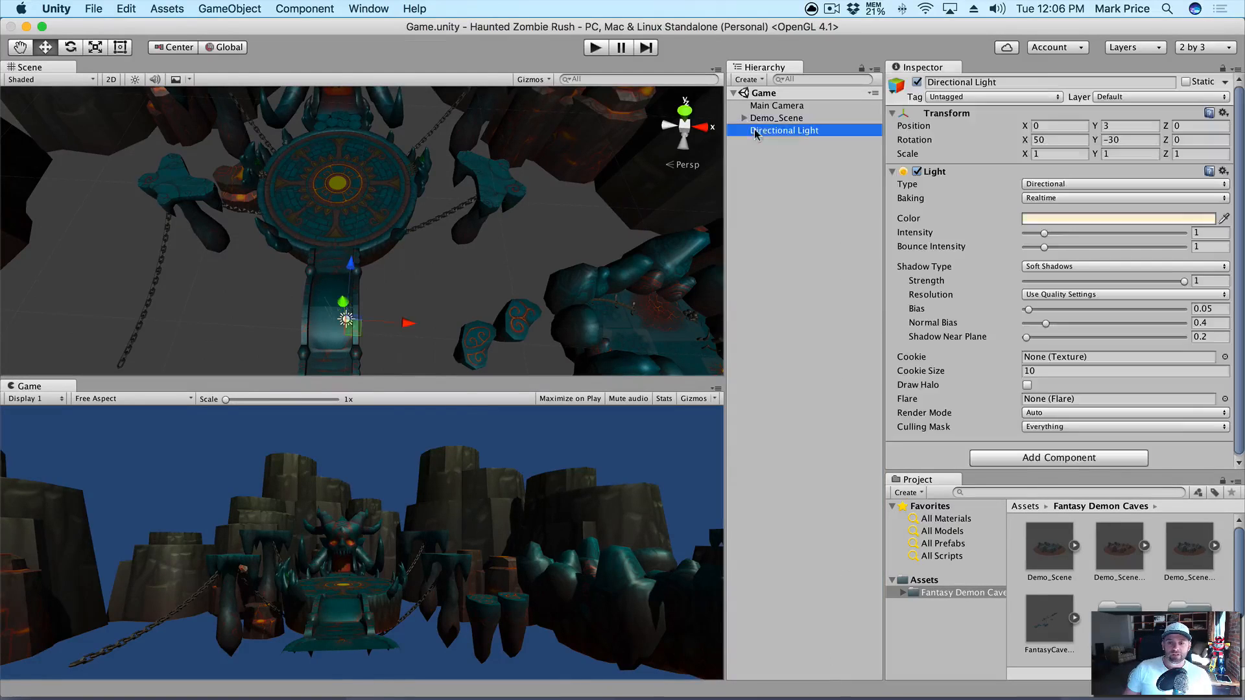
{"action": "left_click", "coordinate": [917, 82]}
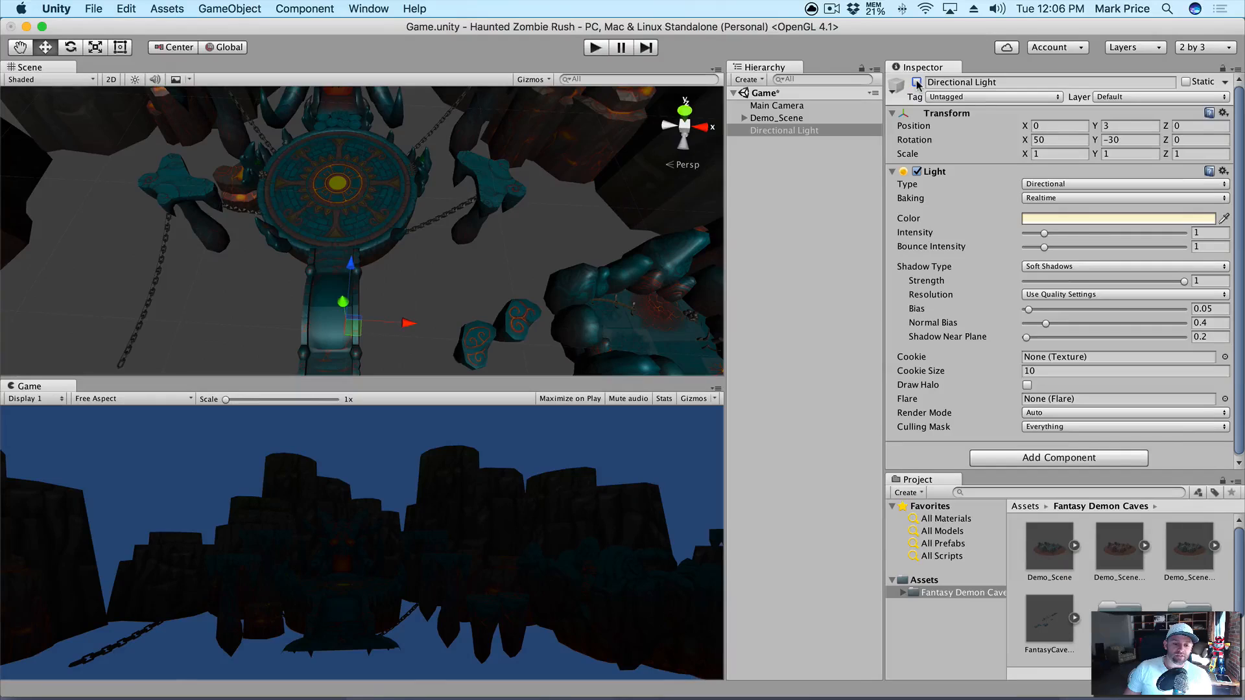
{"action": "left_click", "coordinate": [917, 82]}
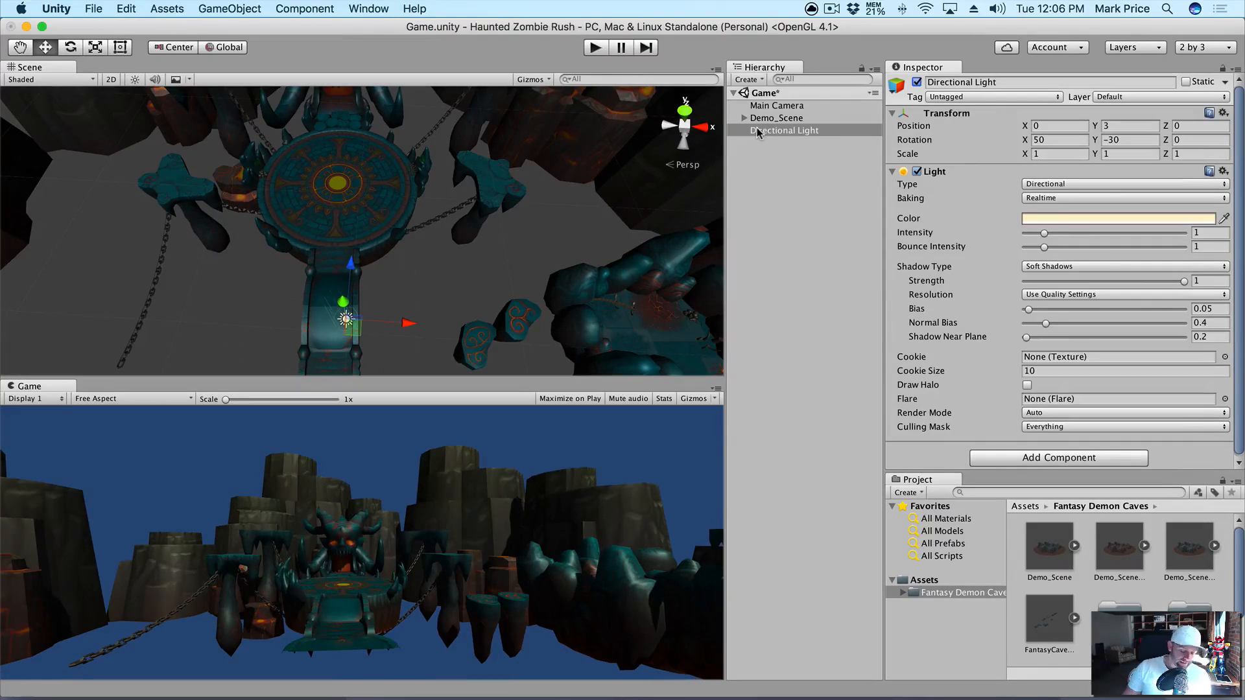
{"action": "key", "text": "super+s"}
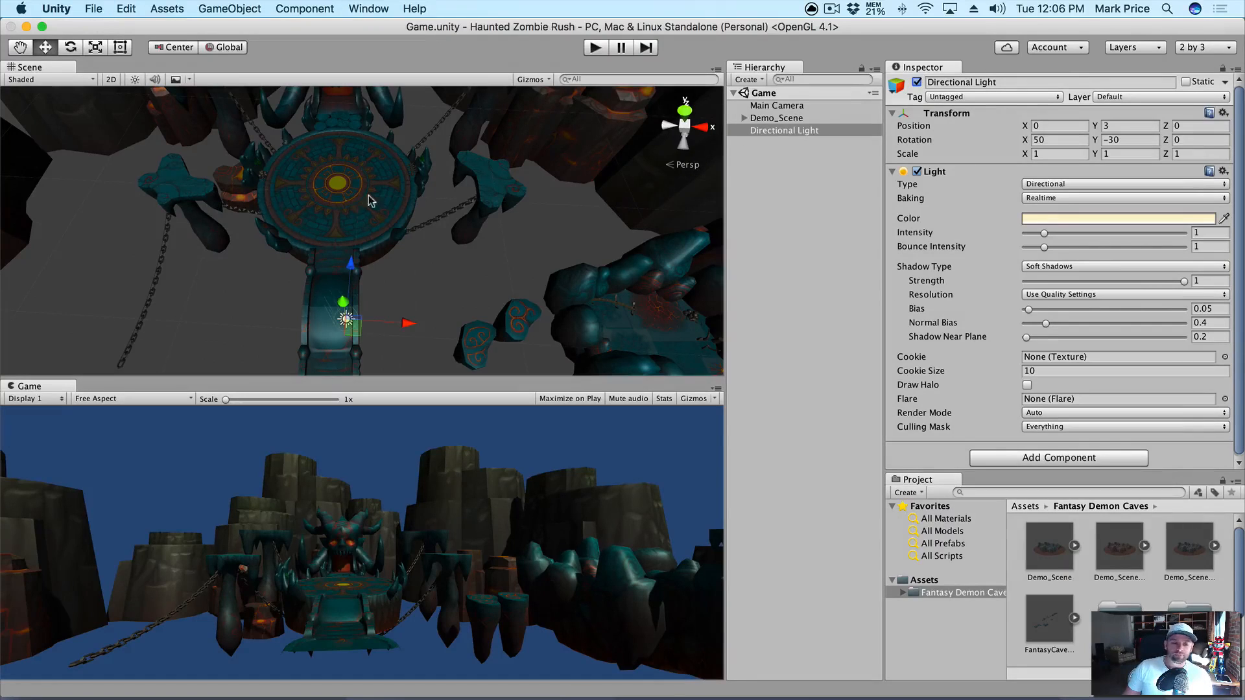
Step: Add a 3D Plane object to the Game scene
{"action": "left_click", "coordinate": [774, 156]}
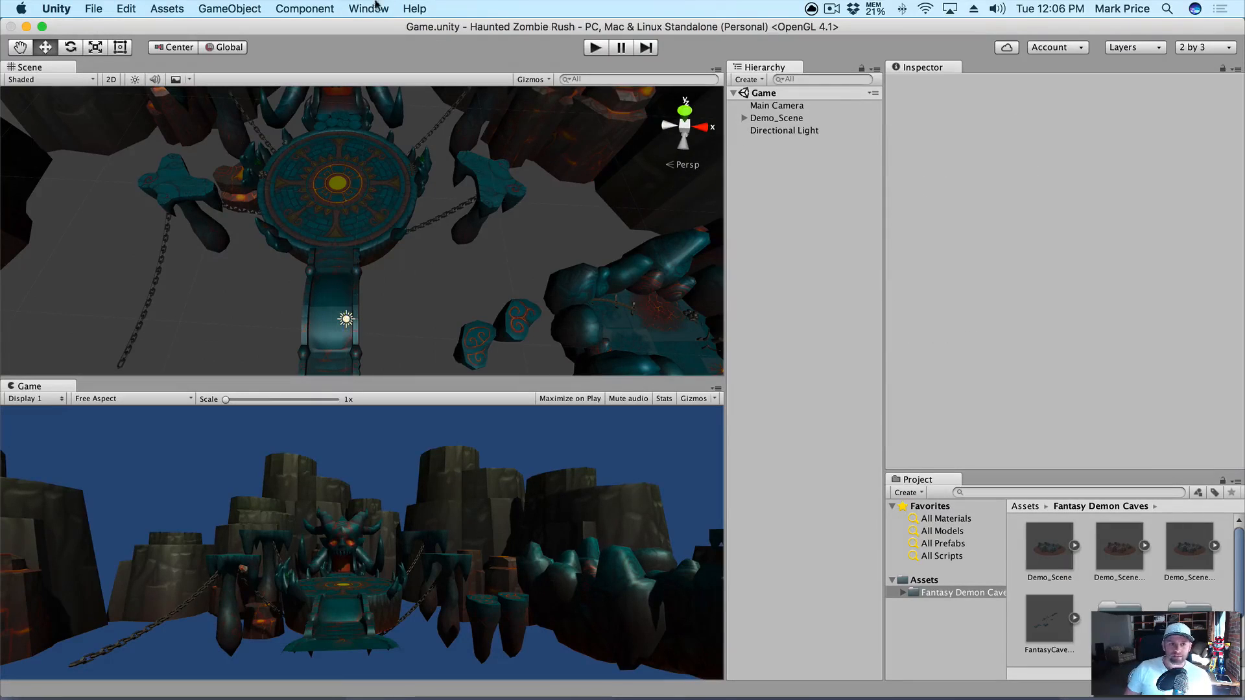
{"action": "left_click", "coordinate": [291, 9]}
{"action": "mouse_move", "coordinate": [230, 8]}
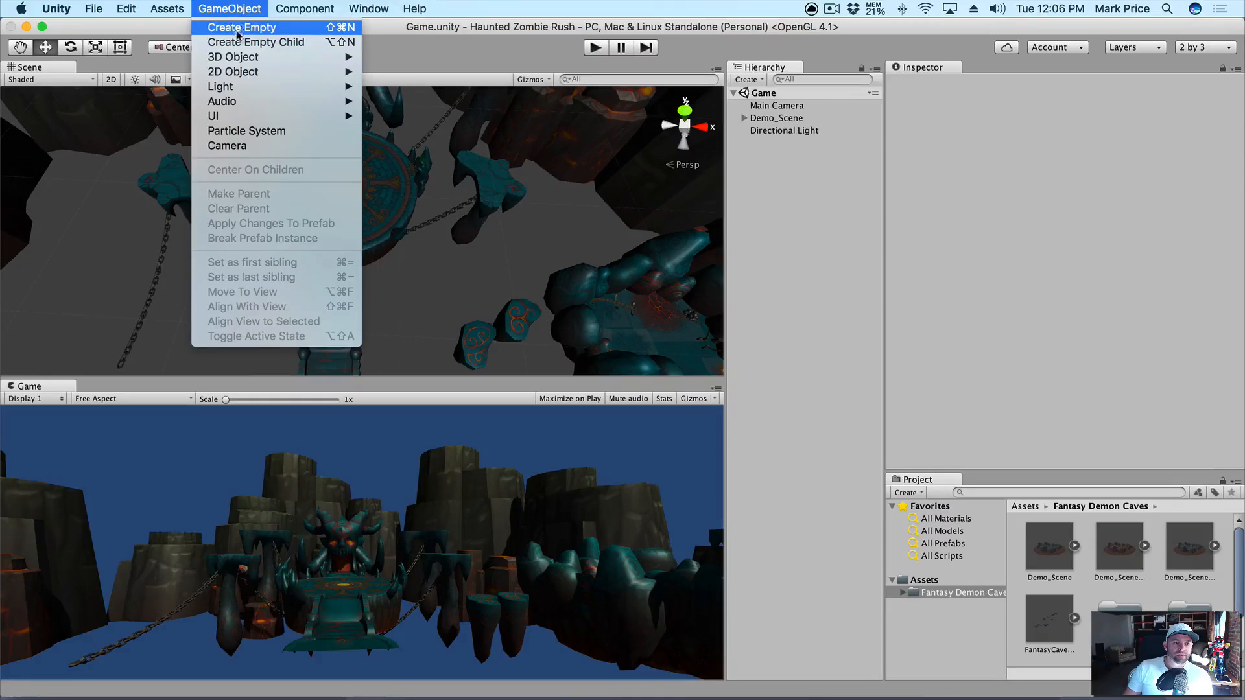
{"action": "mouse_move", "coordinate": [250, 62]}
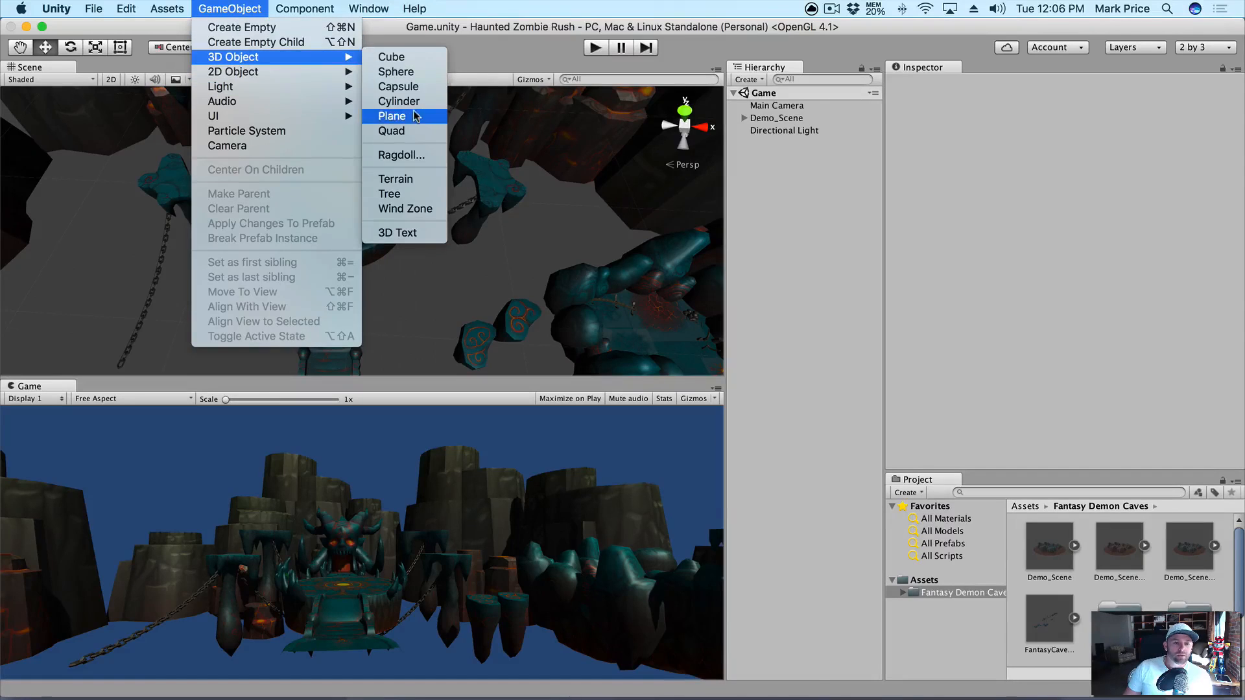
{"action": "left_click", "coordinate": [391, 116]}
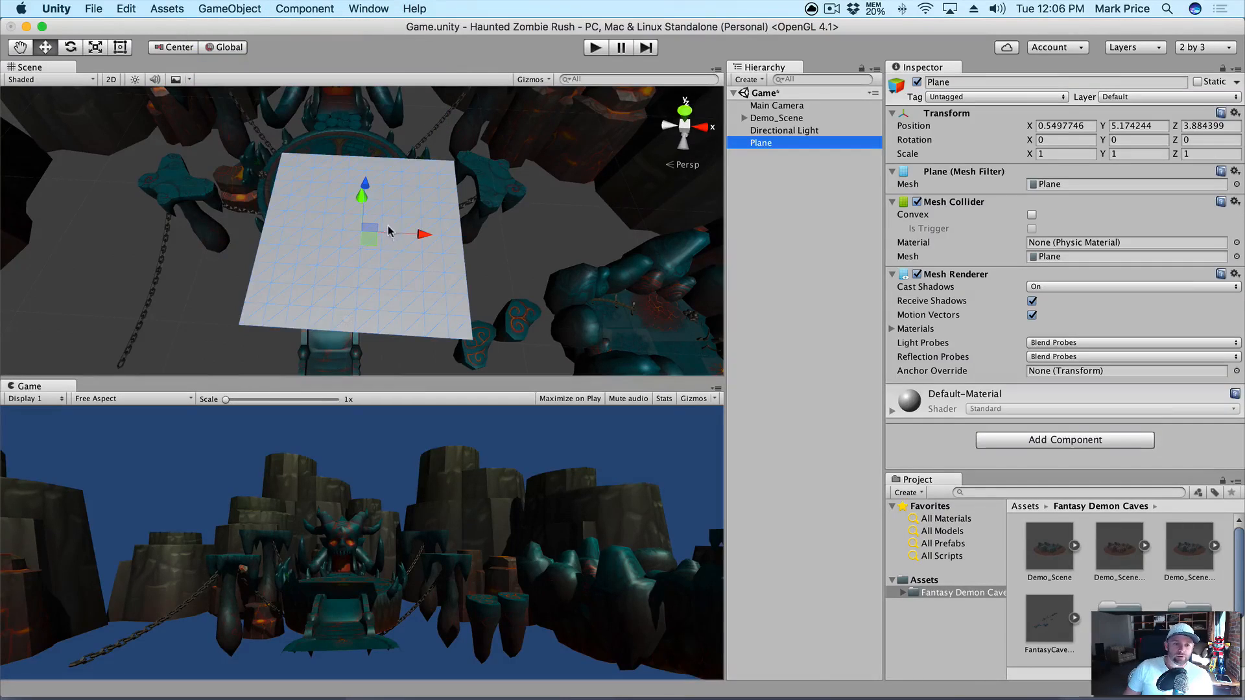
Step: Reset the plane's Transform so that it sits at position 0, 0, 0
{"action": "left_click_drag", "start_coordinate": [317, 257], "coordinate": [528, 103], "text": "alt"}
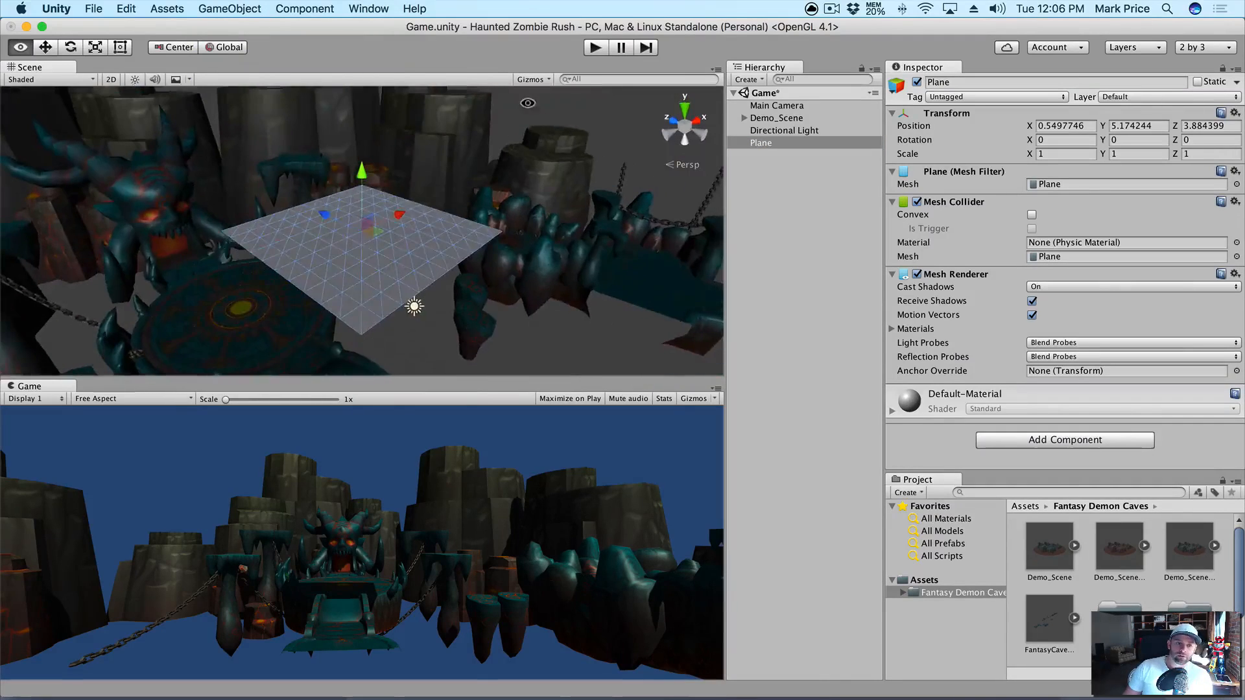
{"action": "scroll", "coordinate": [456, 257], "scroll_direction": "down", "scroll_amount": 5}
{"action": "scroll", "coordinate": [456, 262], "scroll_direction": "down", "scroll_amount": 5}
{"action": "scroll", "coordinate": [361, 228], "scroll_direction": "up", "scroll_amount": 5}
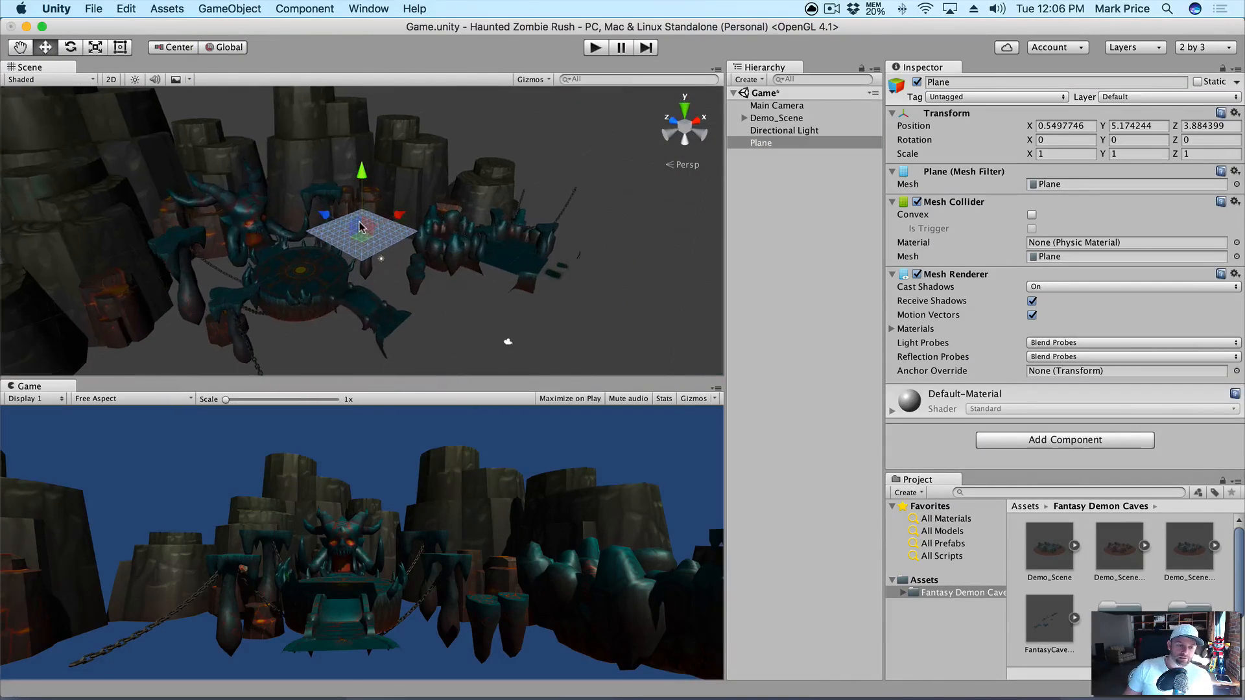
{"action": "left_click", "coordinate": [1236, 115]}
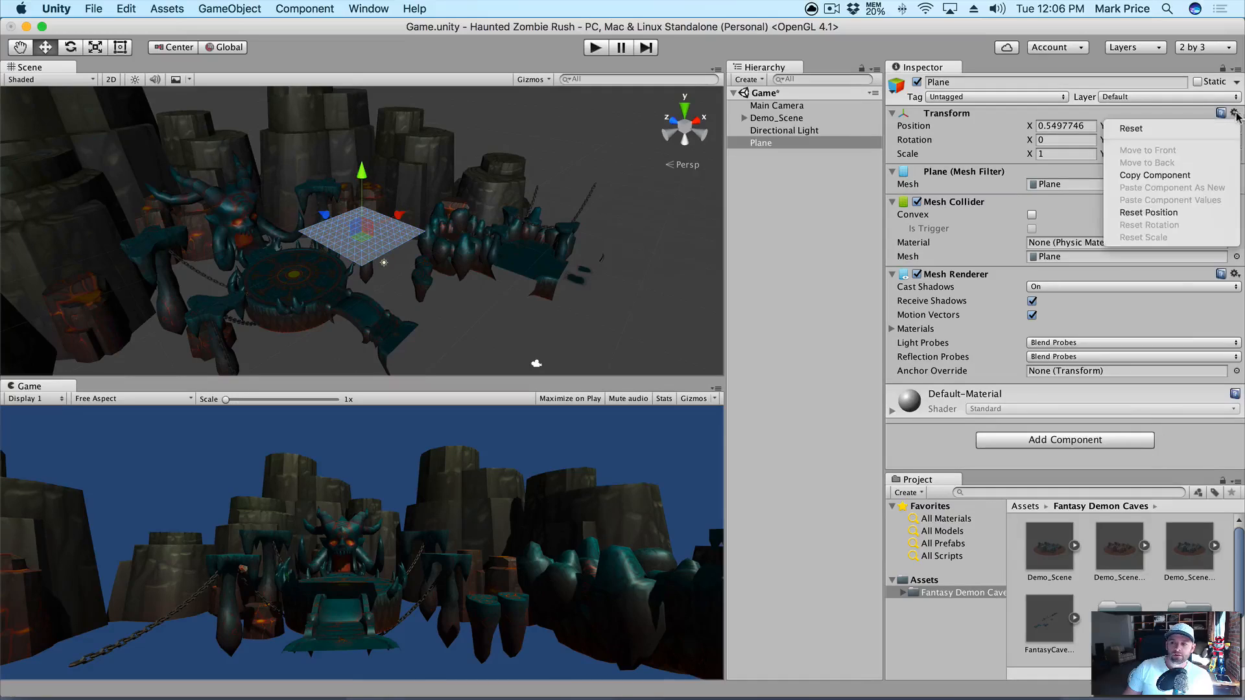
{"action": "left_click", "coordinate": [1127, 129]}
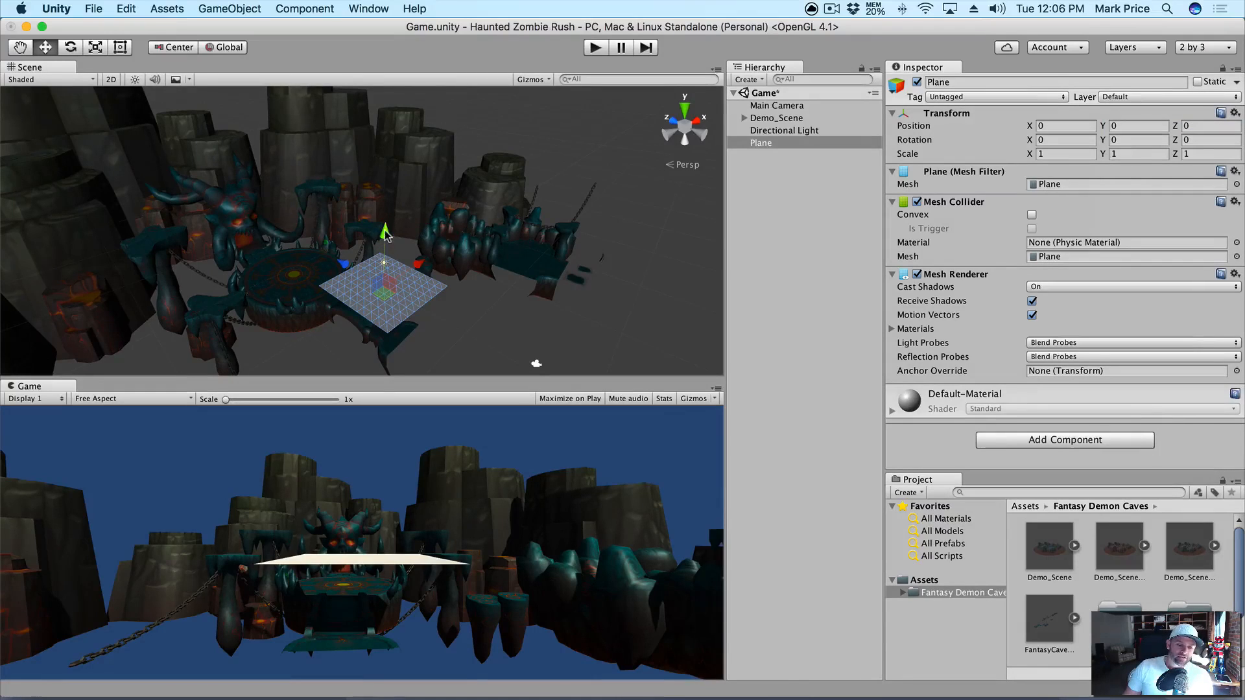
Step: Rename the Demo_Scene object as Background and raise it to a Y position of about -6.6
{"action": "scroll", "coordinate": [396, 260], "scroll_direction": "up", "scroll_amount": 5}
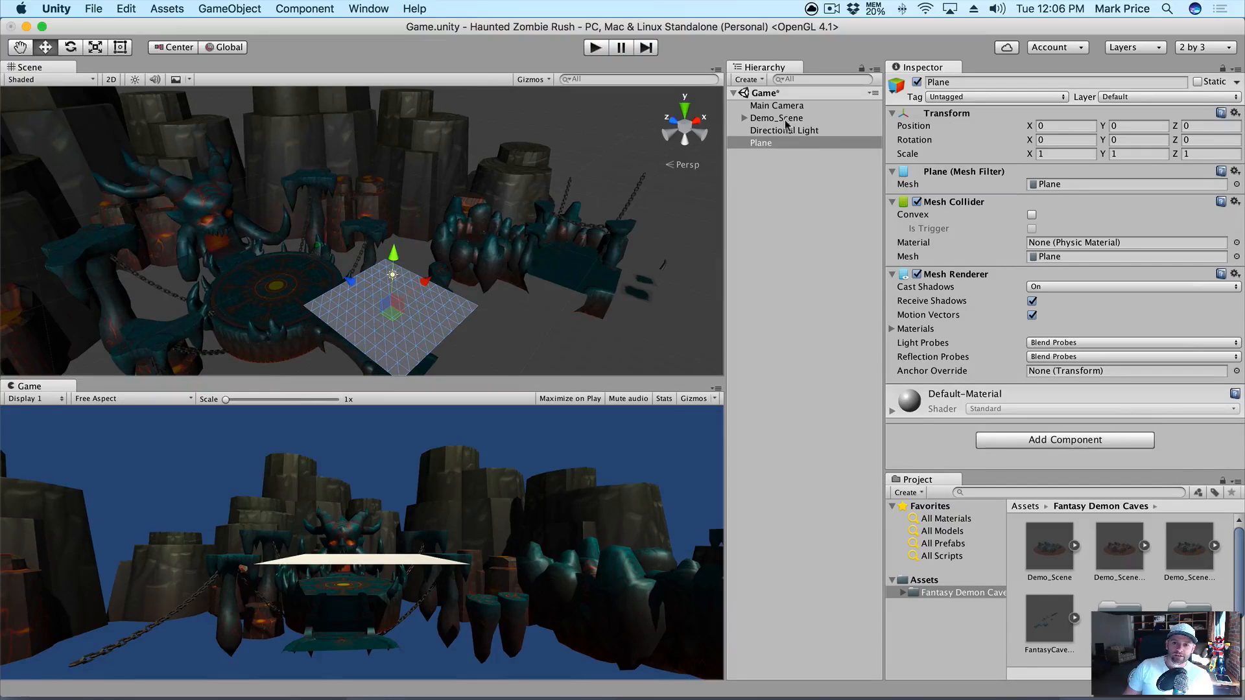
{"action": "left_click", "coordinate": [782, 118]}
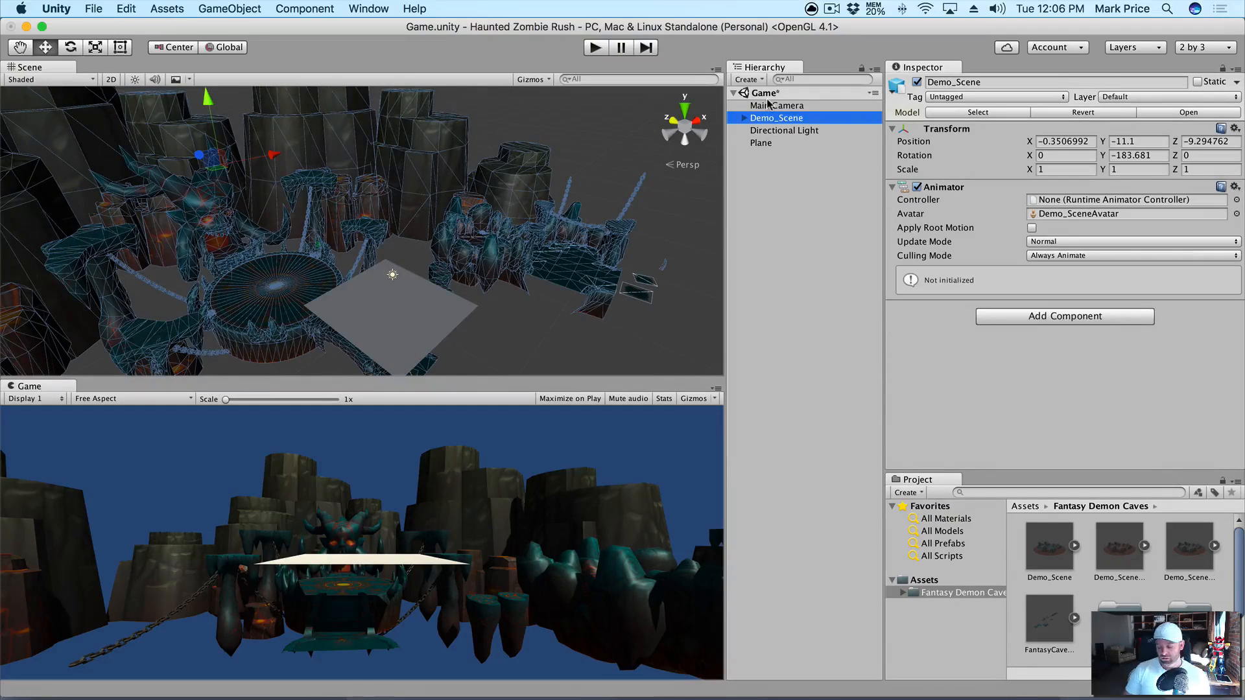
{"action": "key", "text": "Return"}
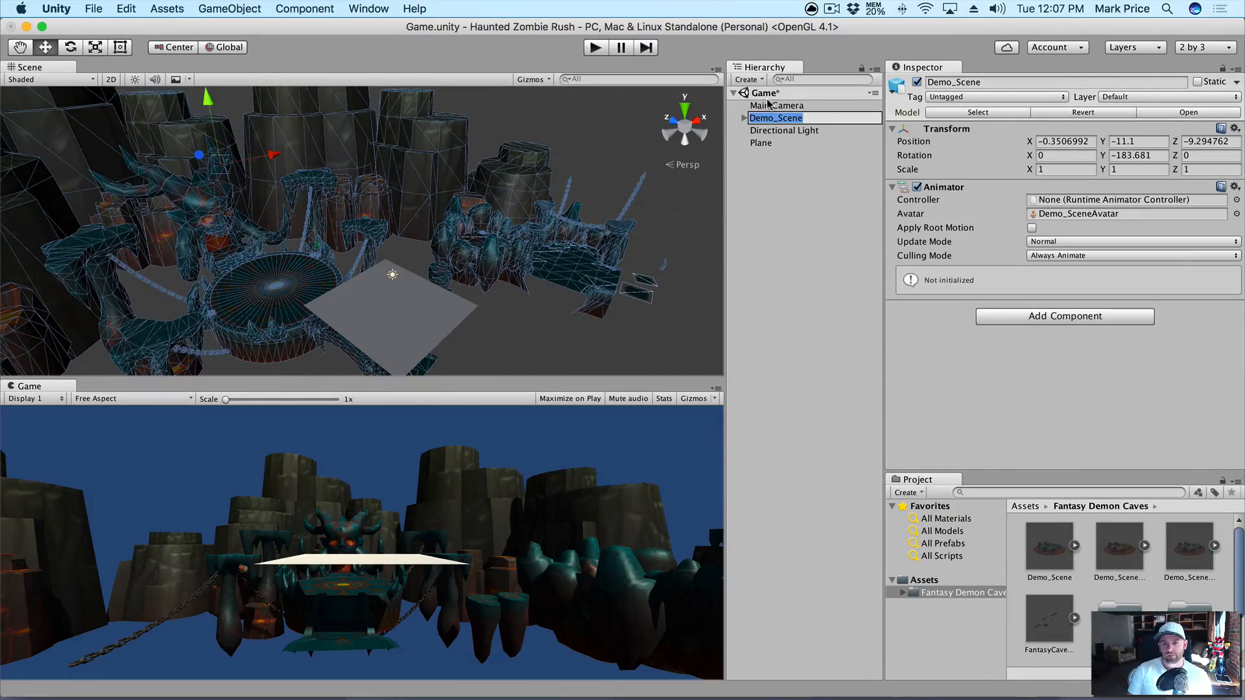
{"action": "type", "text": "EBackground"}
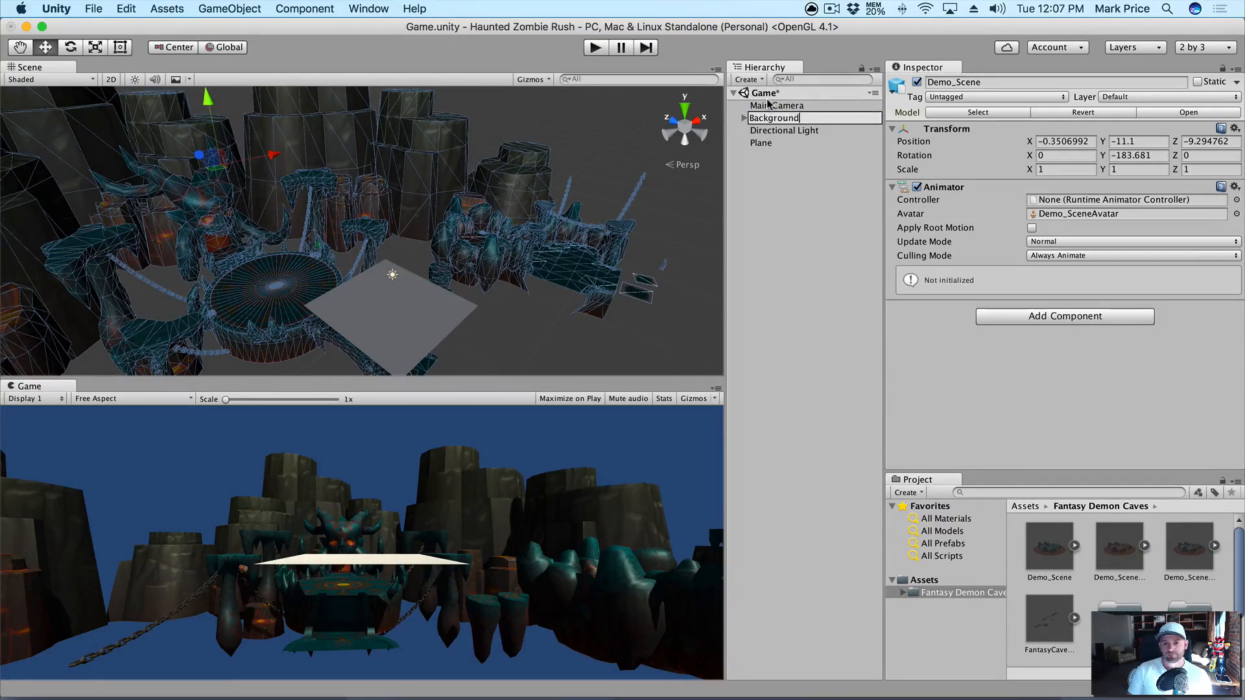
{"action": "key", "text": "Return"}
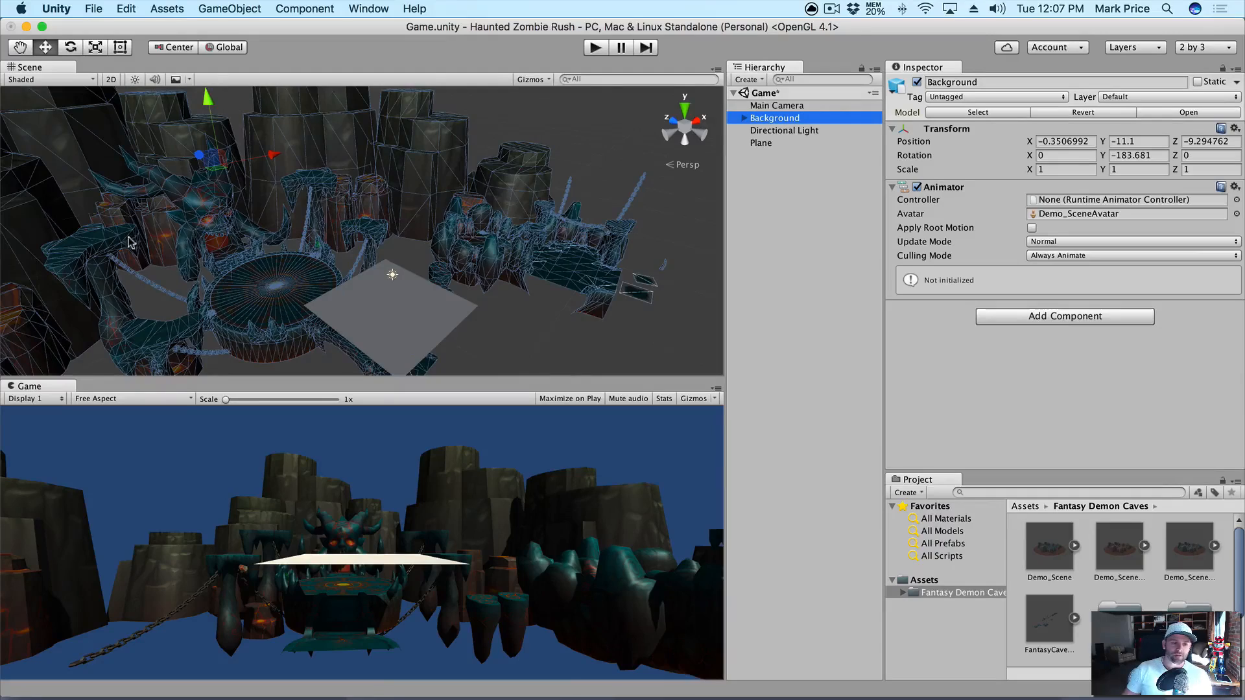
{"action": "scroll", "coordinate": [127, 238], "scroll_direction": "down", "scroll_amount": 4}
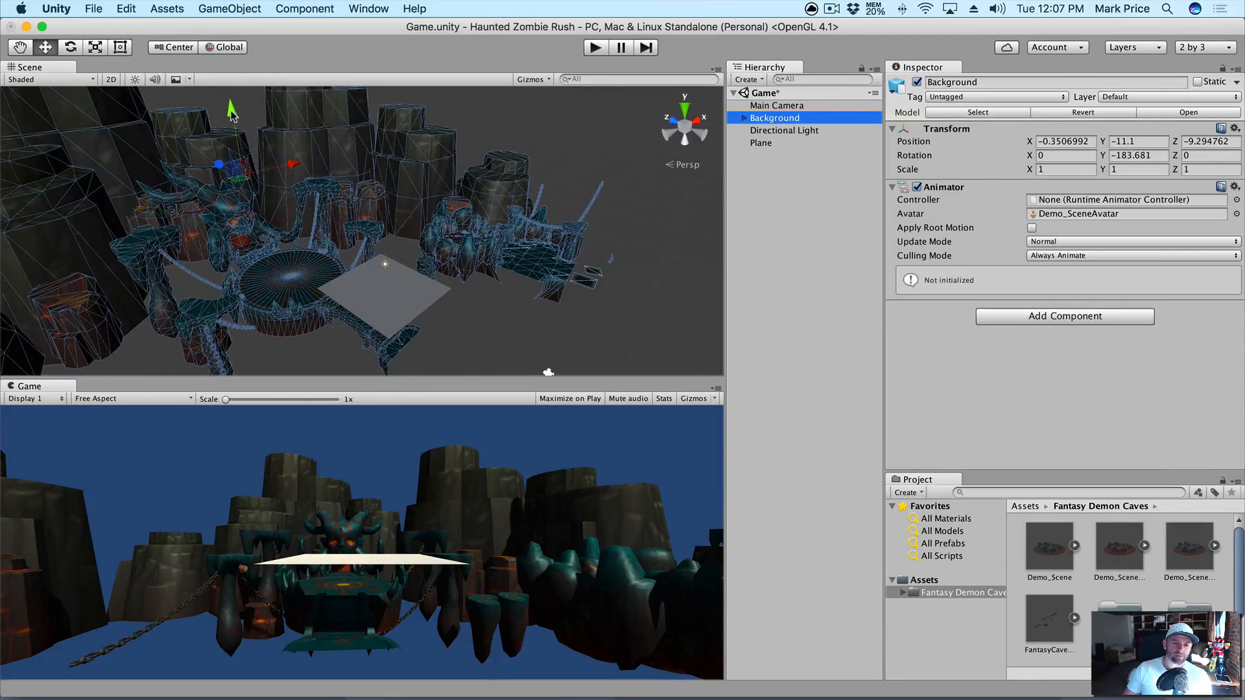
{"action": "left_click_drag", "start_coordinate": [231, 112], "coordinate": [232, 89]}
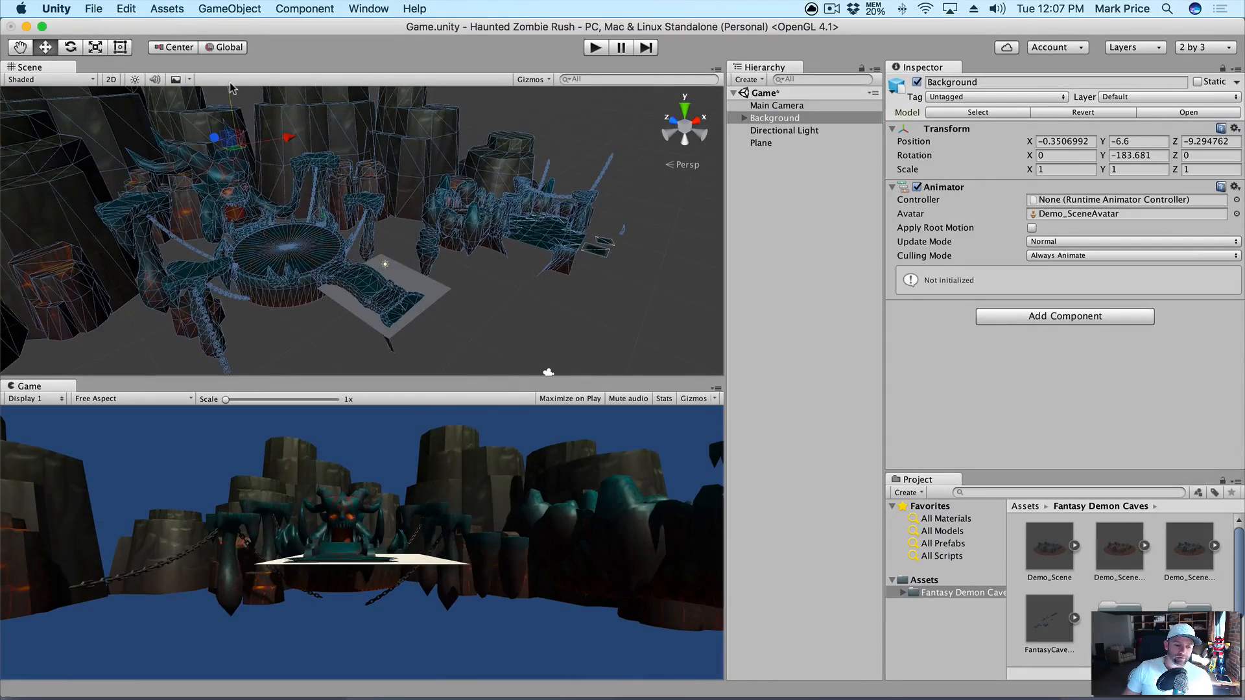
Step: Raise the Main Camera to a Y position of about 4.98 so it looks over the plane
{"action": "left_click", "coordinate": [778, 105]}
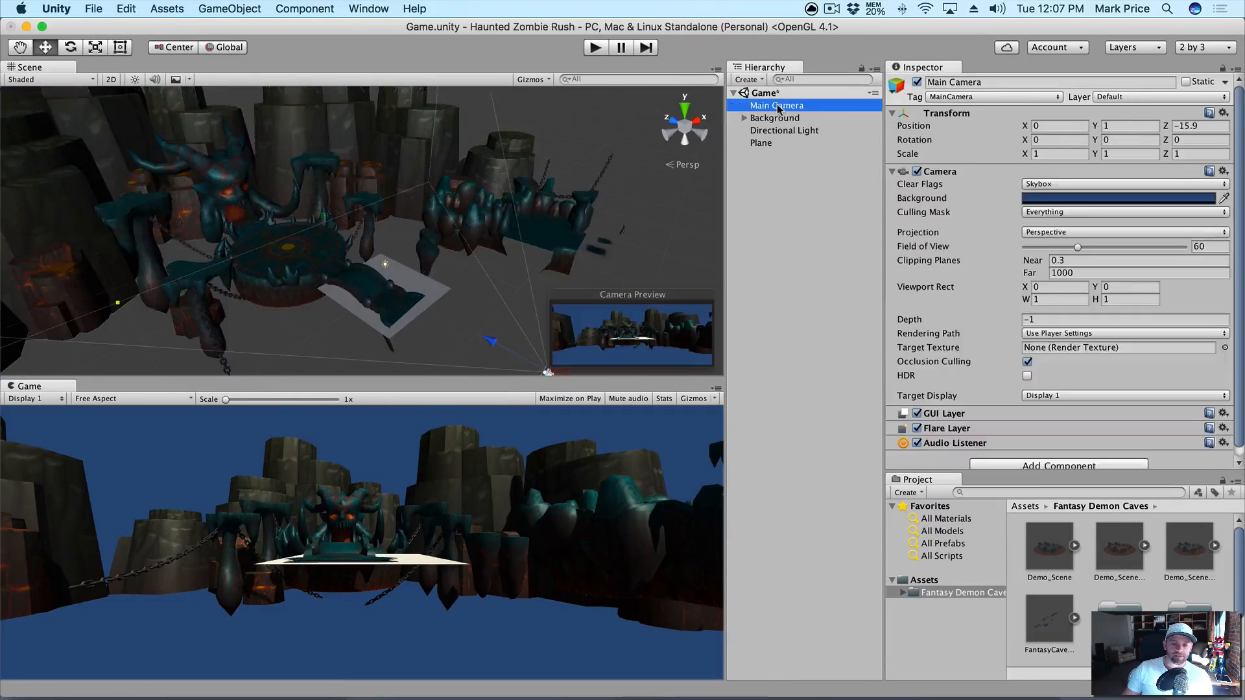
{"action": "scroll", "coordinate": [500, 262], "scroll_direction": "down", "scroll_amount": 2}
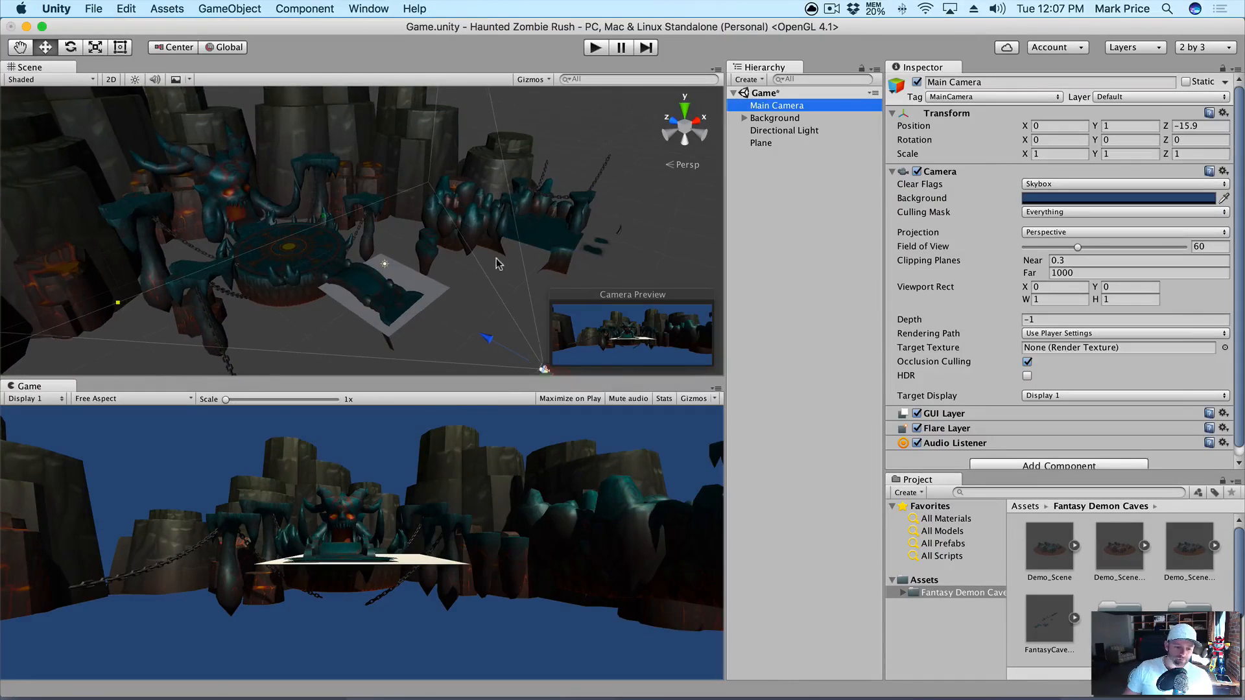
{"action": "mouse_move", "coordinate": [533, 282]}
{"action": "left_mouse_down", "text": "alt"}
{"action": "mouse_move", "coordinate": [530, 327]}
{"action": "mouse_move", "coordinate": [526, 286]}
{"action": "left_mouse_up", "text": "alt"}
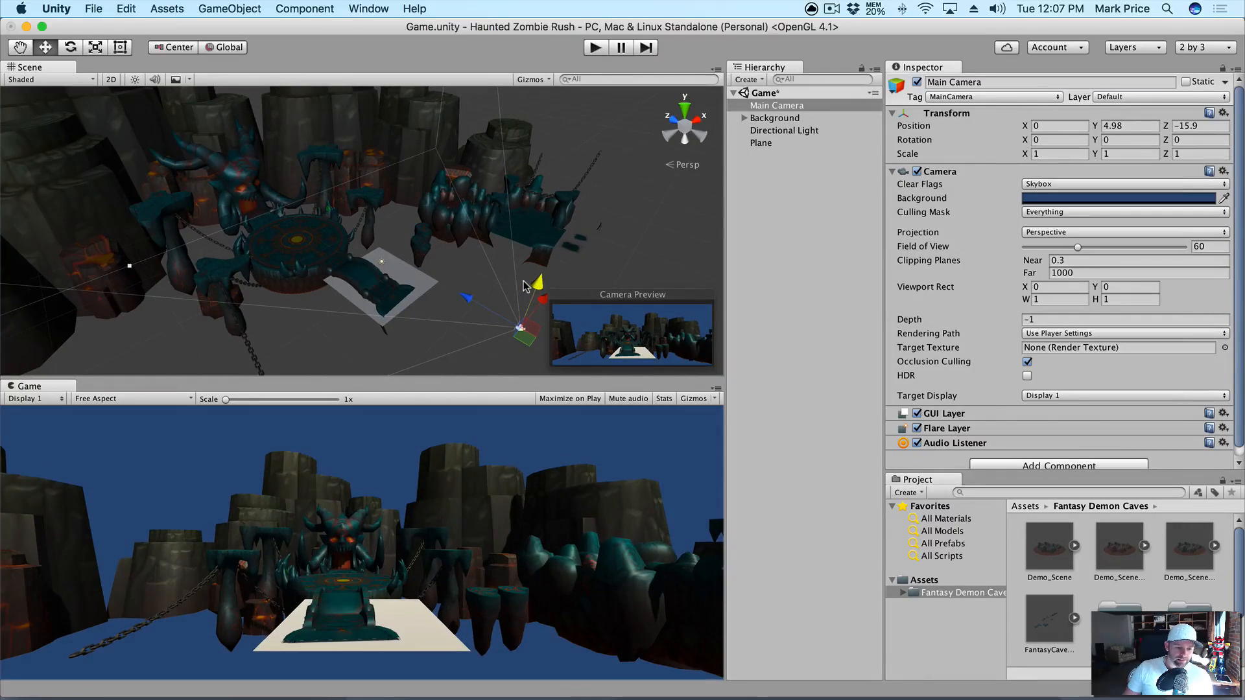
Step: Scale the plane uniformly to about 13.79 and lower it to a Y position of about -0.22
{"action": "left_click", "coordinate": [416, 276]}
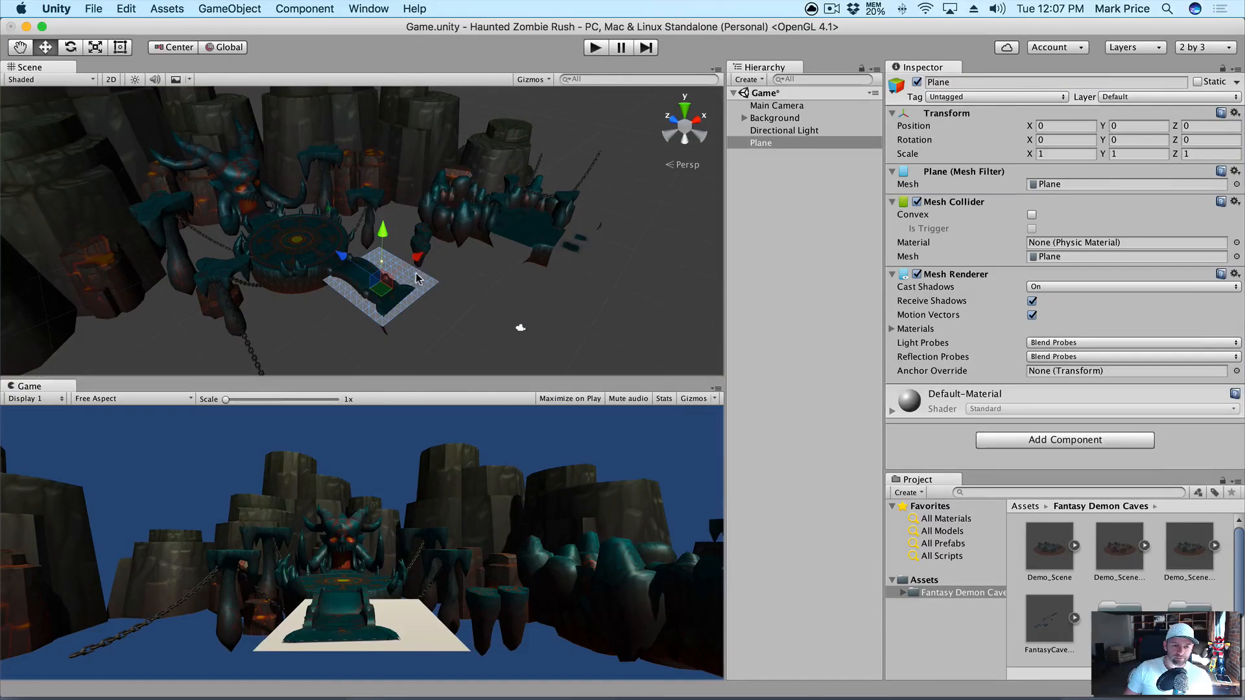
{"action": "key", "text": "r"}
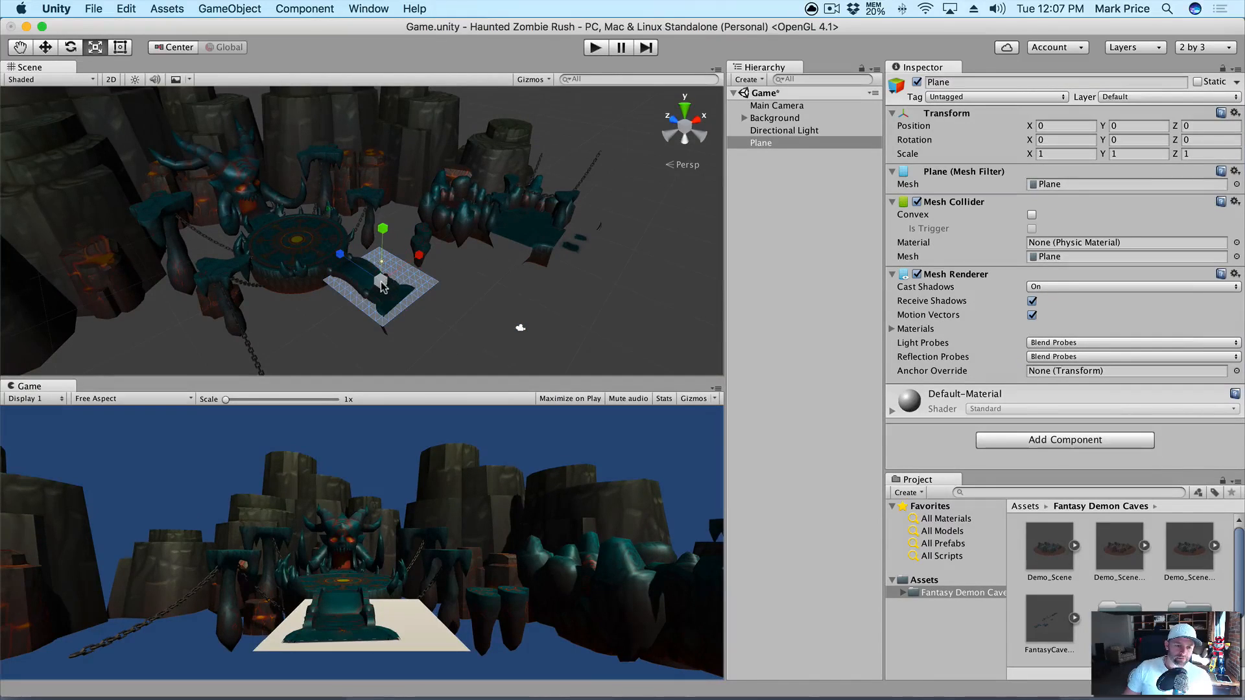
{"action": "left_click_drag", "start_coordinate": [383, 288], "coordinate": [1082, 6]}
{"action": "key", "text": "w"}
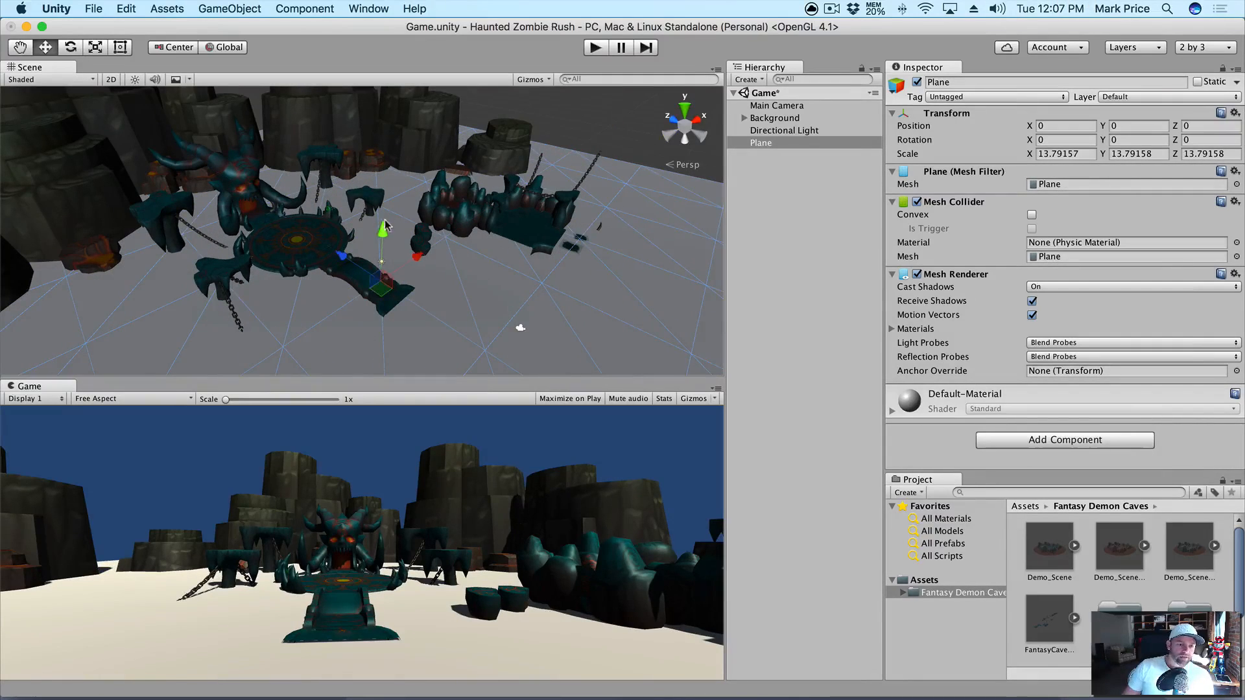
{"action": "mouse_move", "coordinate": [385, 225]}
{"action": "left_mouse_down"}
{"action": "mouse_move", "coordinate": [396, 267]}
{"action": "mouse_move", "coordinate": [407, 235]}
{"action": "left_mouse_up"}
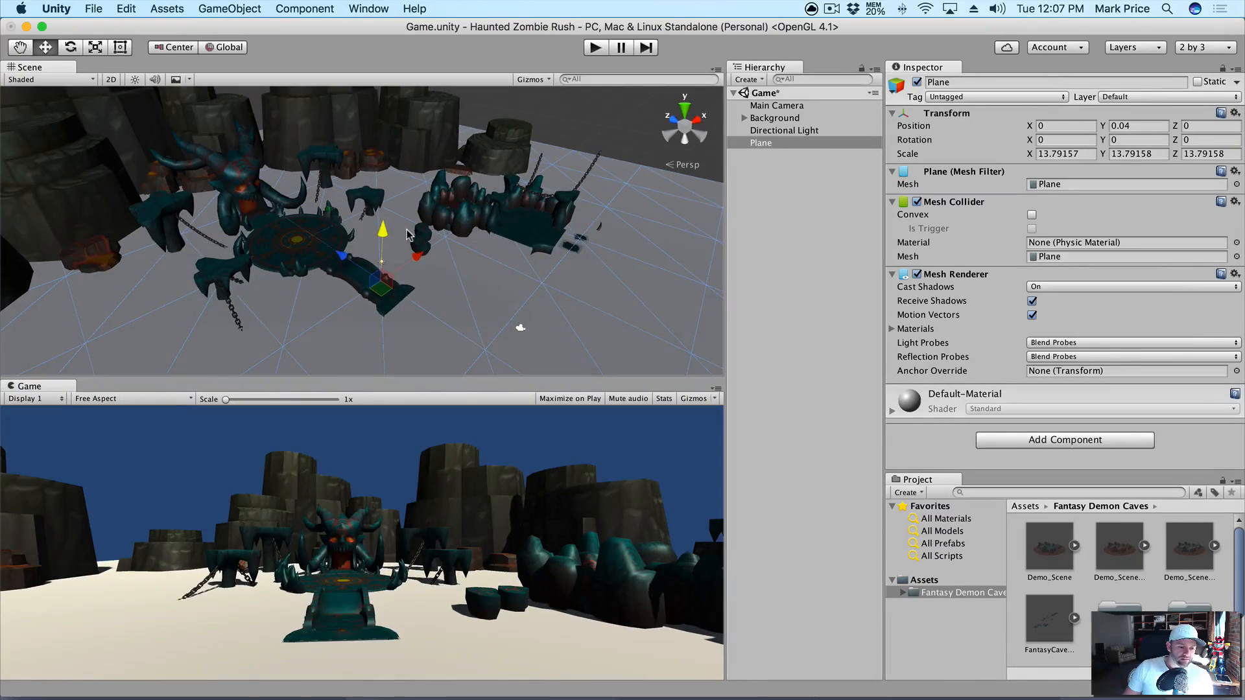
{"action": "left_click_drag", "start_coordinate": [407, 231], "coordinate": [407, 232]}
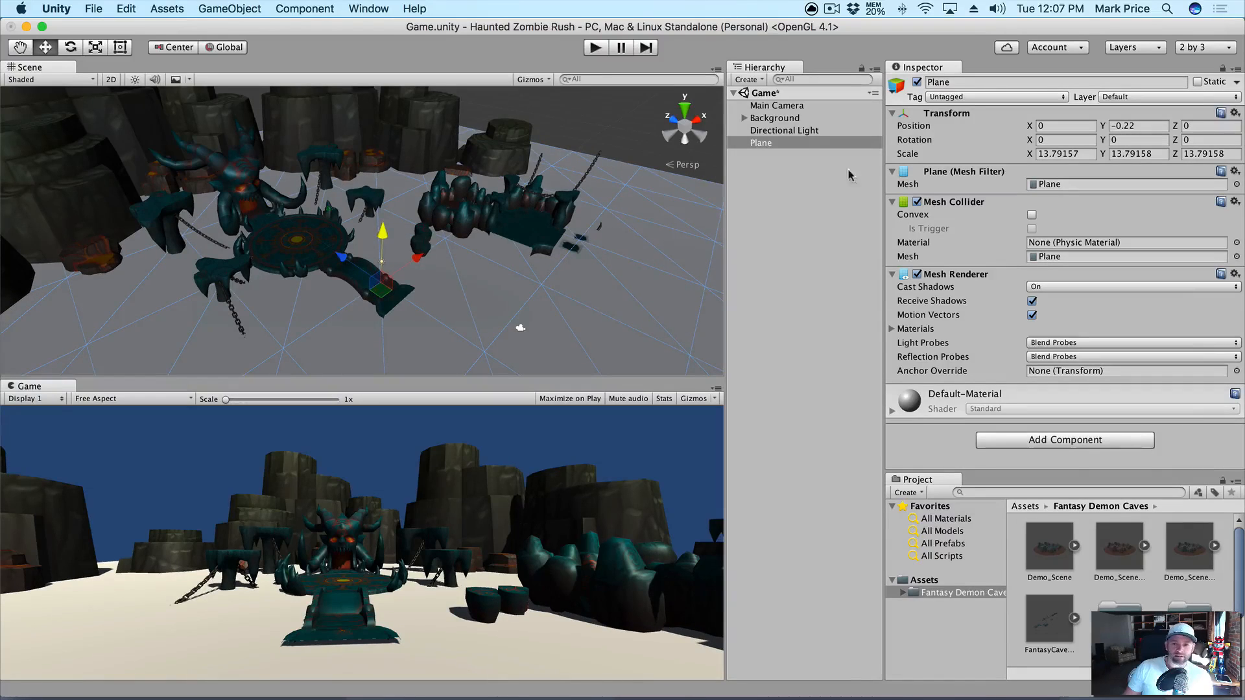
Step: Tilt the Background object to an X rotation of about 2.1 degrees
{"action": "left_click", "coordinate": [796, 119]}
{"action": "key", "text": "r"}
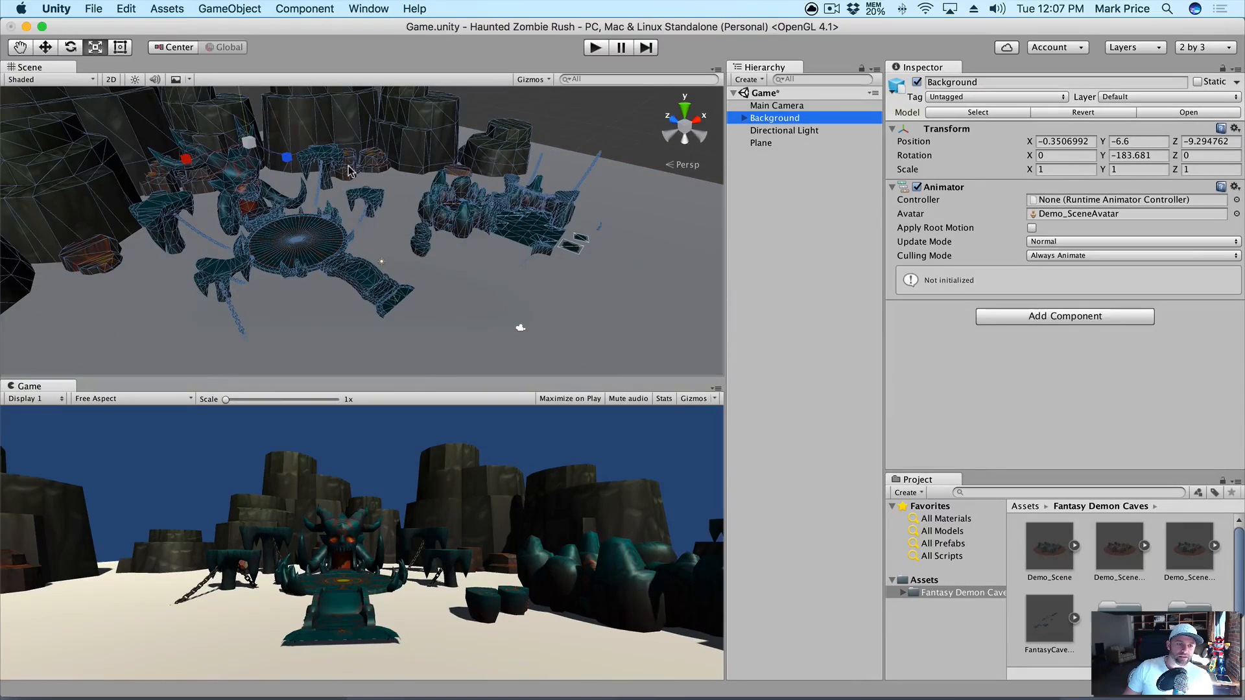
{"action": "key", "text": "e"}
{"action": "left_click_drag", "start_coordinate": [283, 136], "coordinate": [289, 141]}
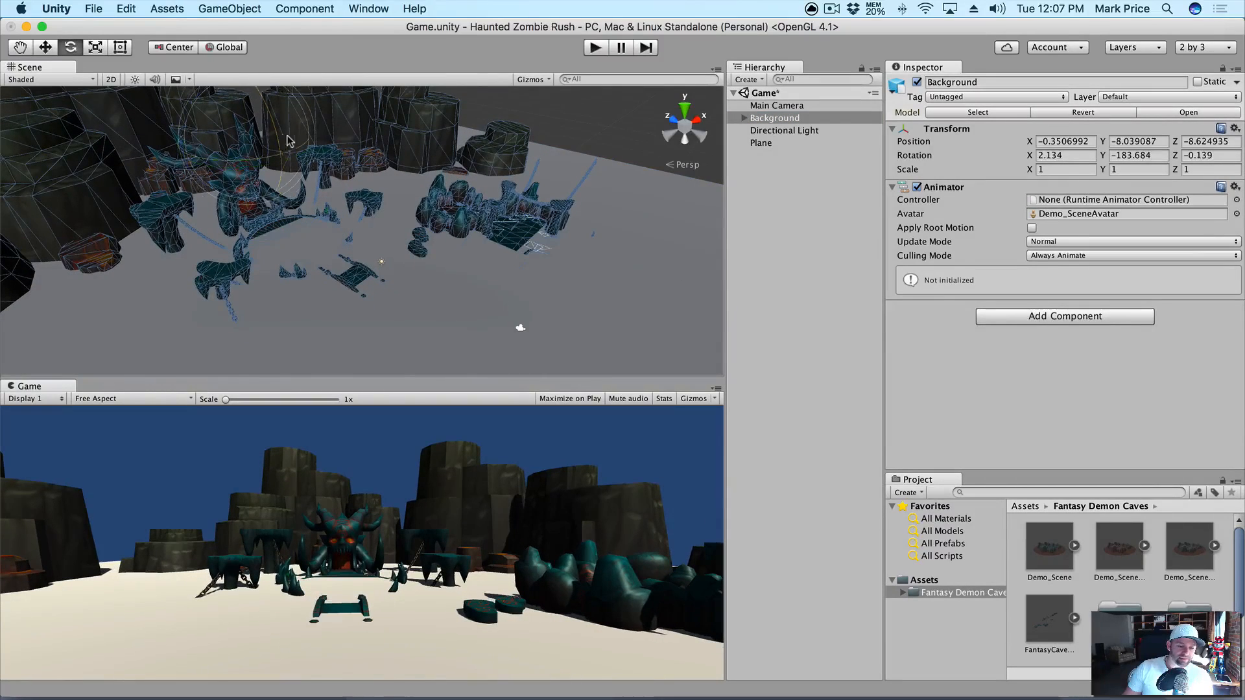
Step: Lower the plane to a Y position of about -1.12 and save the scene
{"action": "left_click", "coordinate": [621, 295]}
{"action": "key", "text": "w"}
{"action": "left_click_drag", "start_coordinate": [381, 234], "coordinate": [381, 238]}
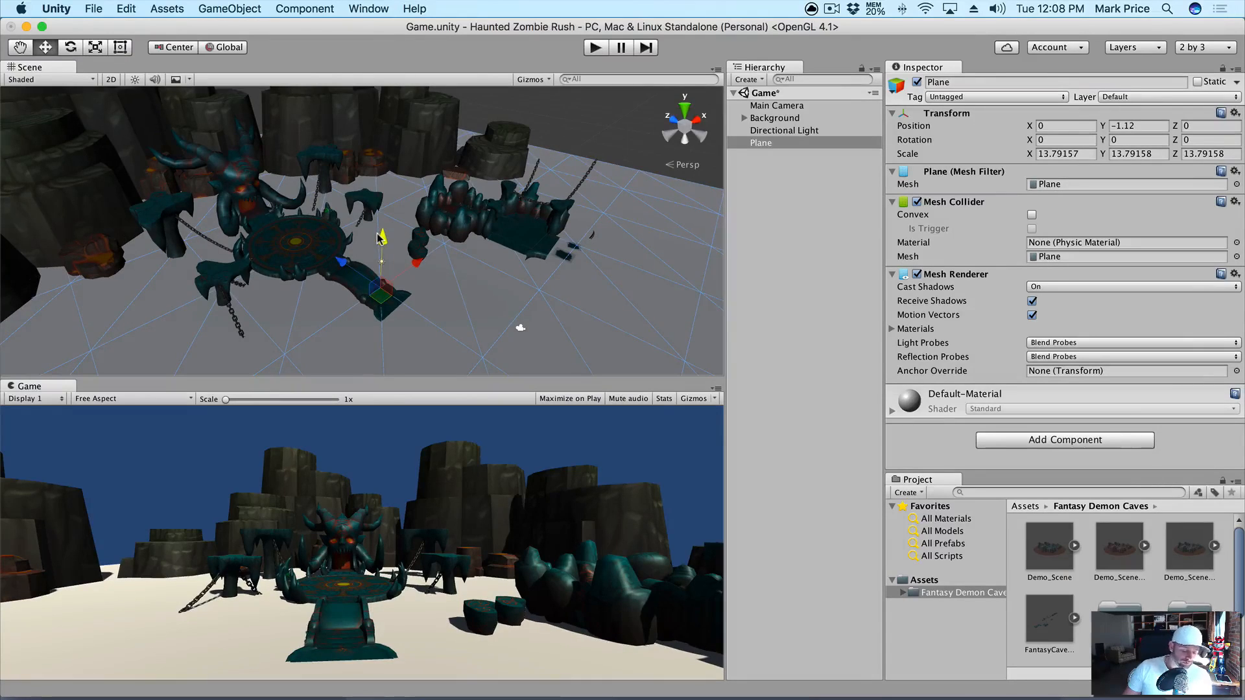
{"action": "key", "text": "super+s"}
{"action": "scroll", "coordinate": [389, 249], "scroll_direction": "down", "scroll_amount": 6}
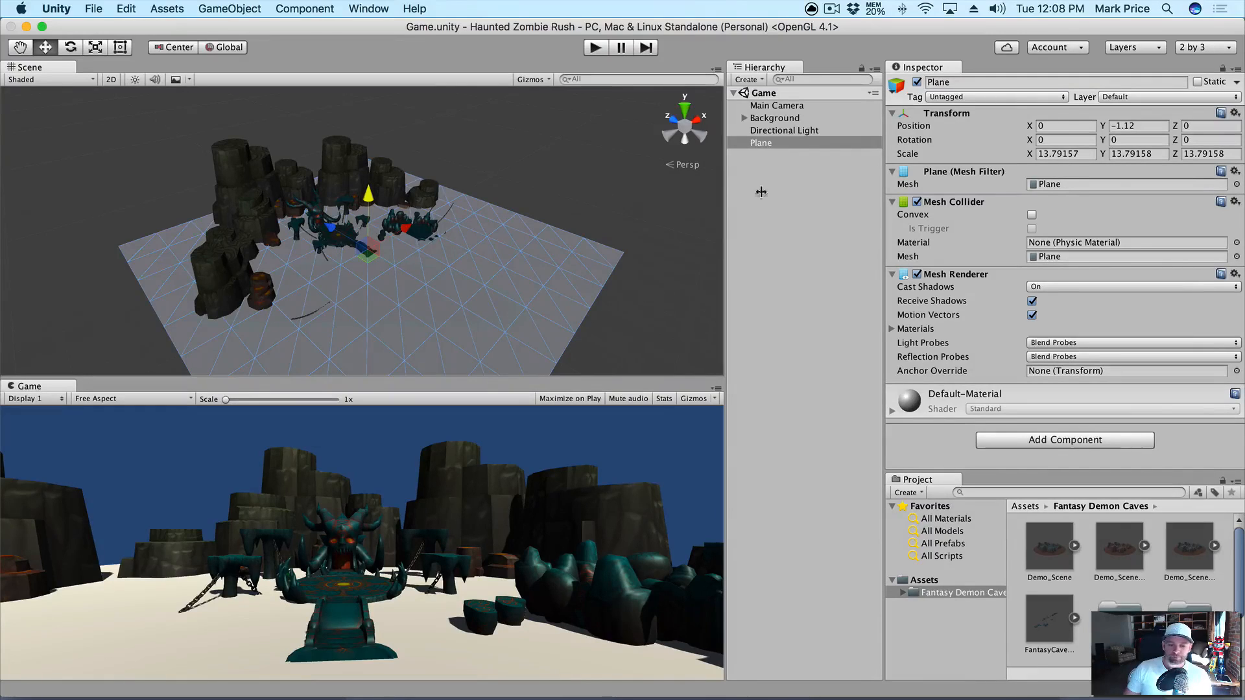
Step: Create a folder named Materials inside the project's Assets folder
{"action": "left_click", "coordinate": [924, 581]}
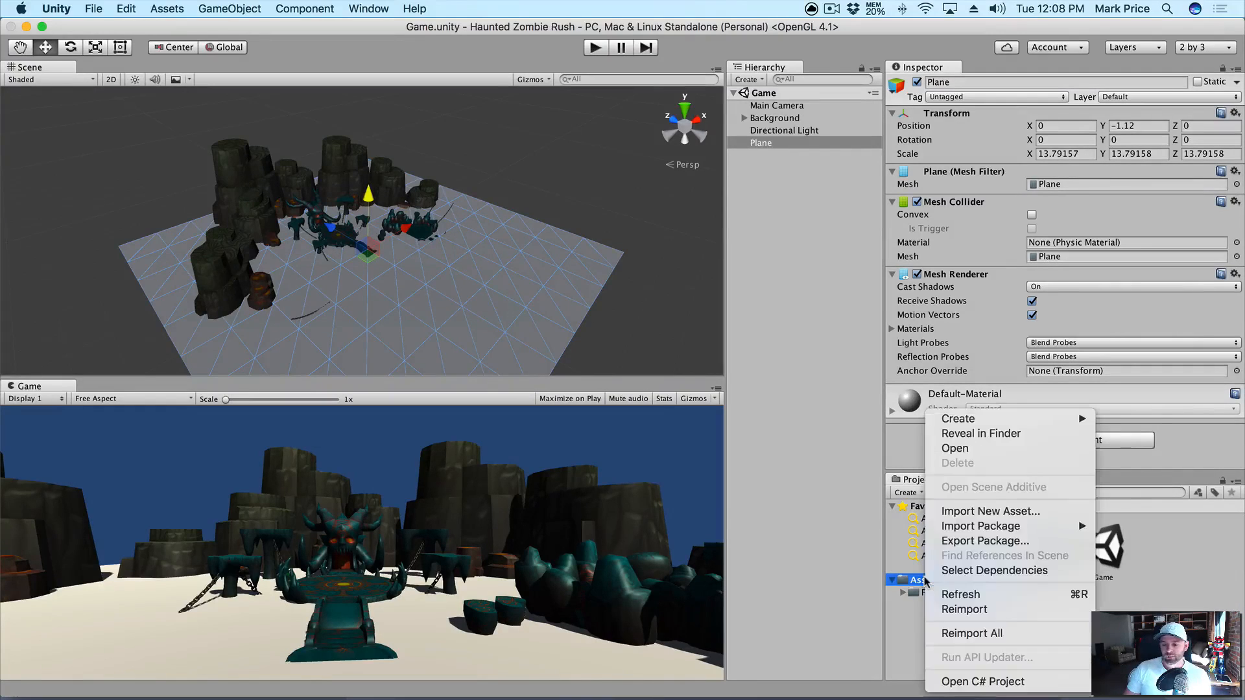
{"action": "right_click", "coordinate": [924, 580]}
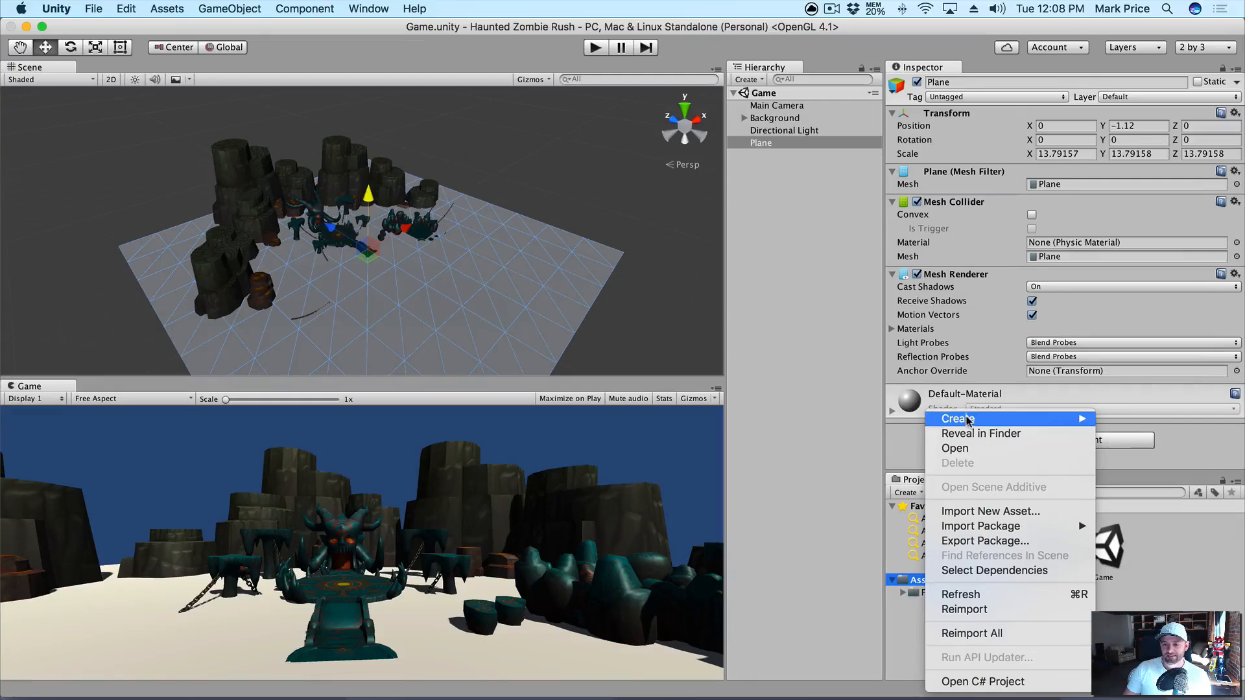
{"action": "mouse_move", "coordinate": [967, 420]}
{"action": "left_click", "coordinate": [783, 287]}
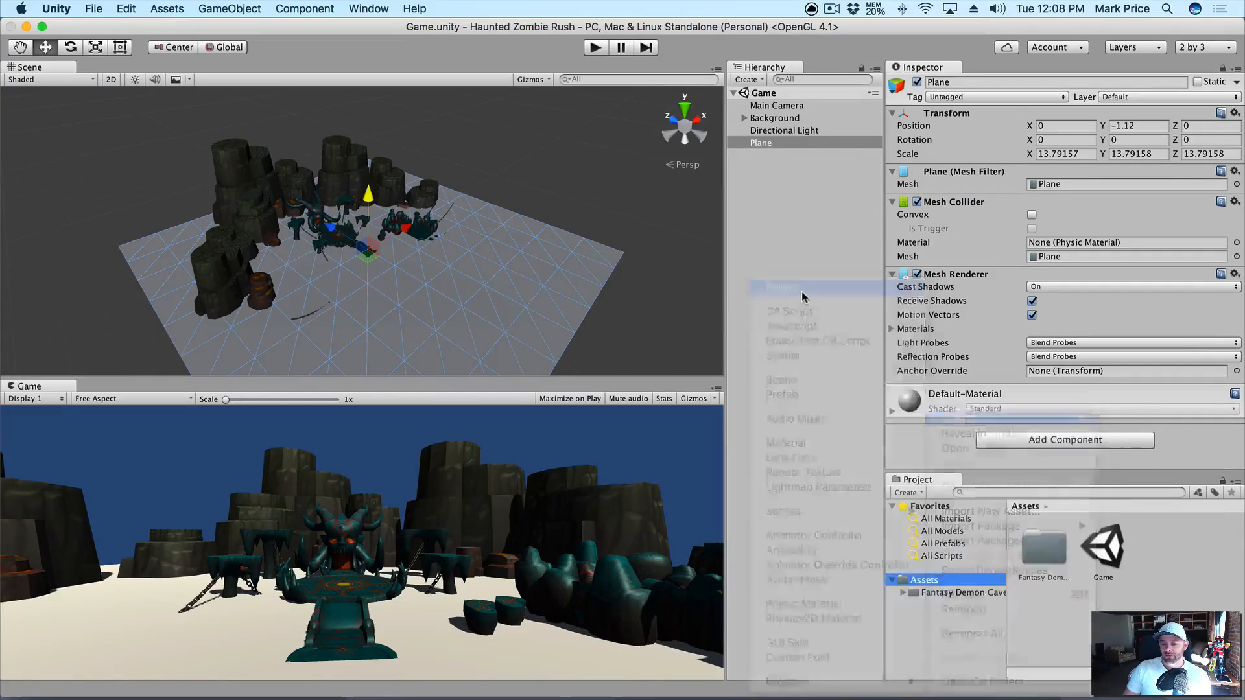
{"action": "type", "text": "Materials"}
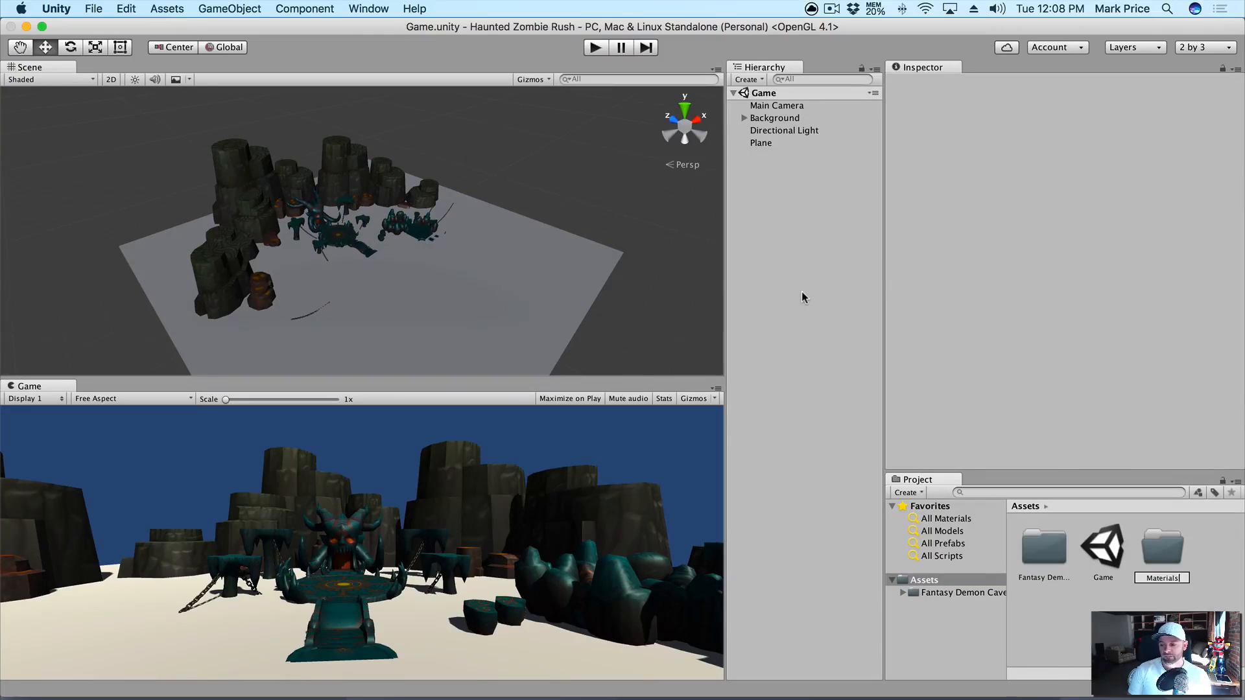
{"action": "key", "text": "Return"}
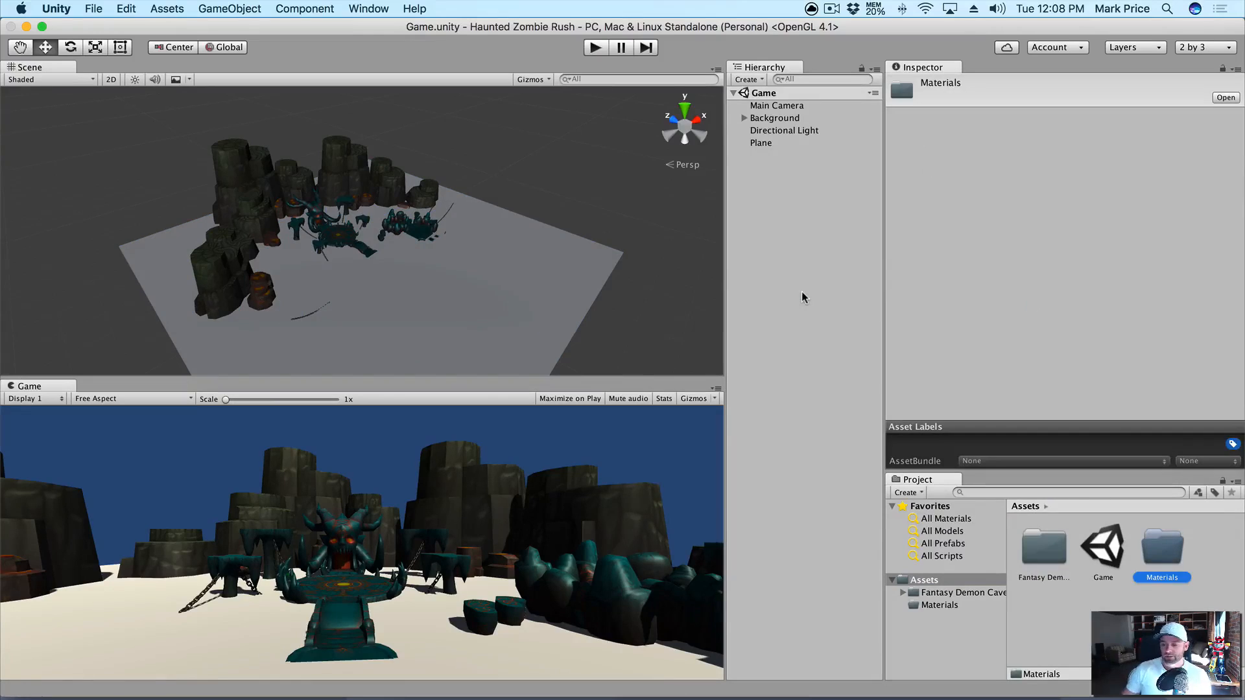
Step: Create a new material named Lava in the Materials folder
{"action": "right_click", "coordinate": [942, 605]}
{"action": "mouse_move", "coordinate": [1026, 425]}
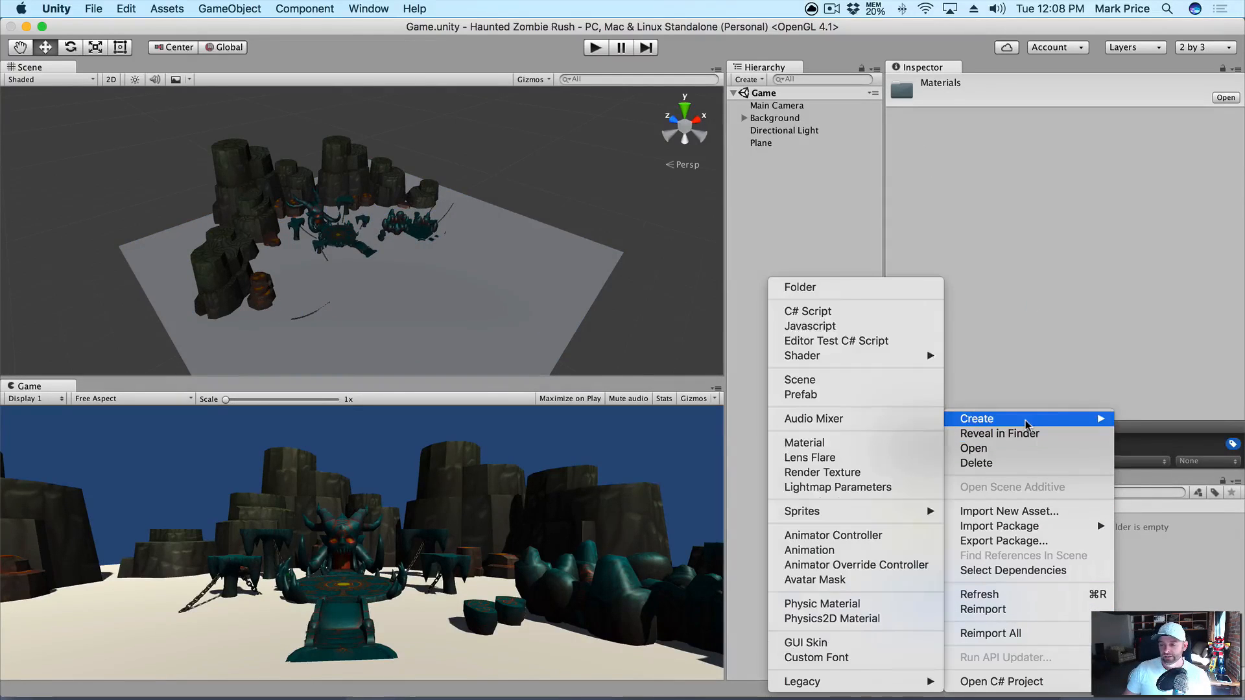
{"action": "left_click", "coordinate": [853, 443]}
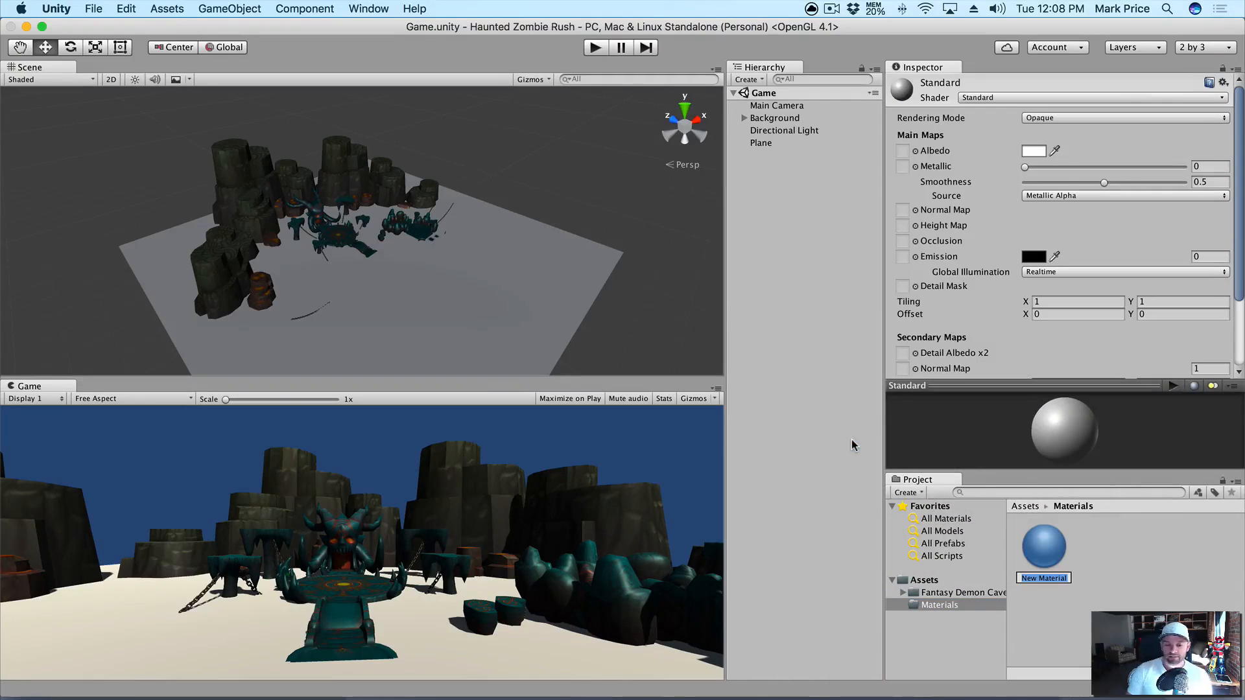
{"action": "type", "text": "Lava"}
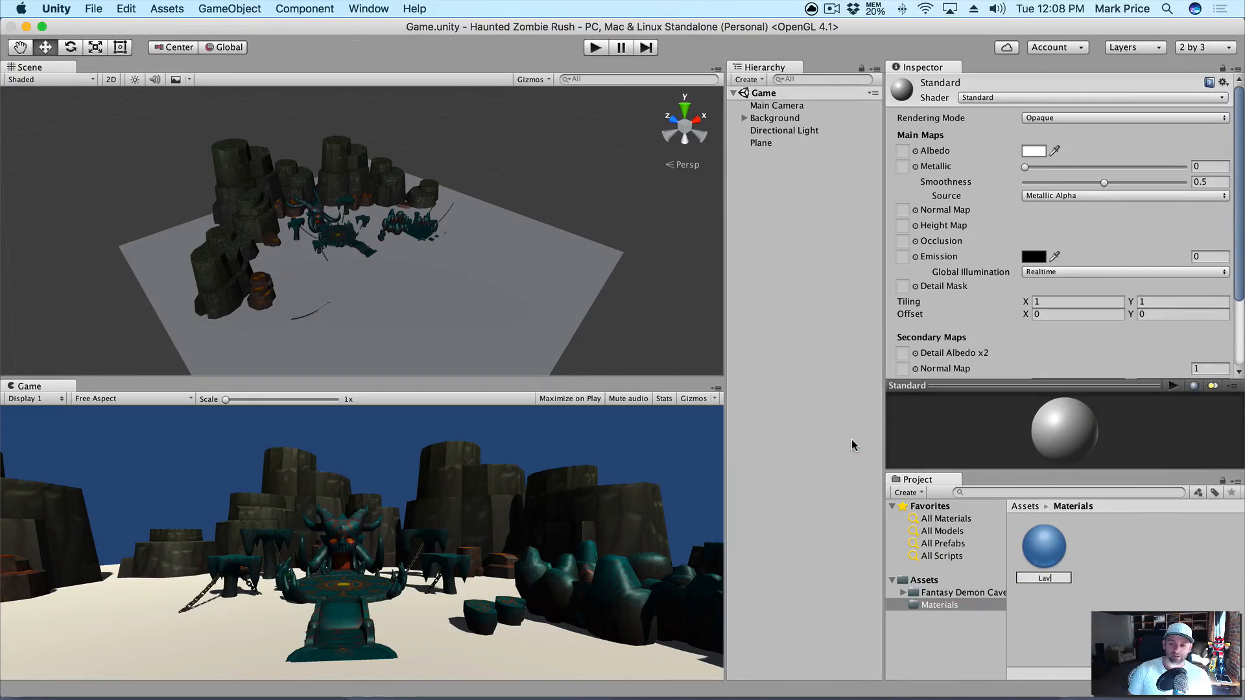
{"action": "key", "text": "Return"}
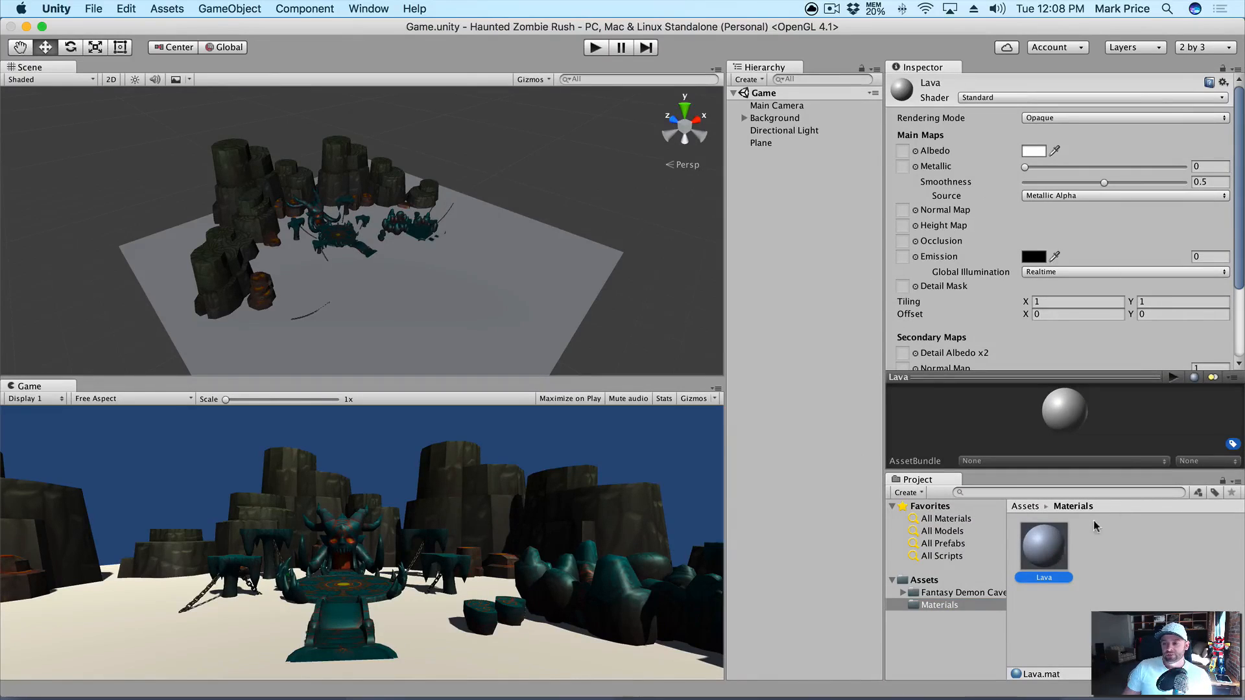
Step: Assign the Lava texture to the Lava material's Albedo map and apply the material to the plane
{"action": "left_click", "coordinate": [916, 152]}
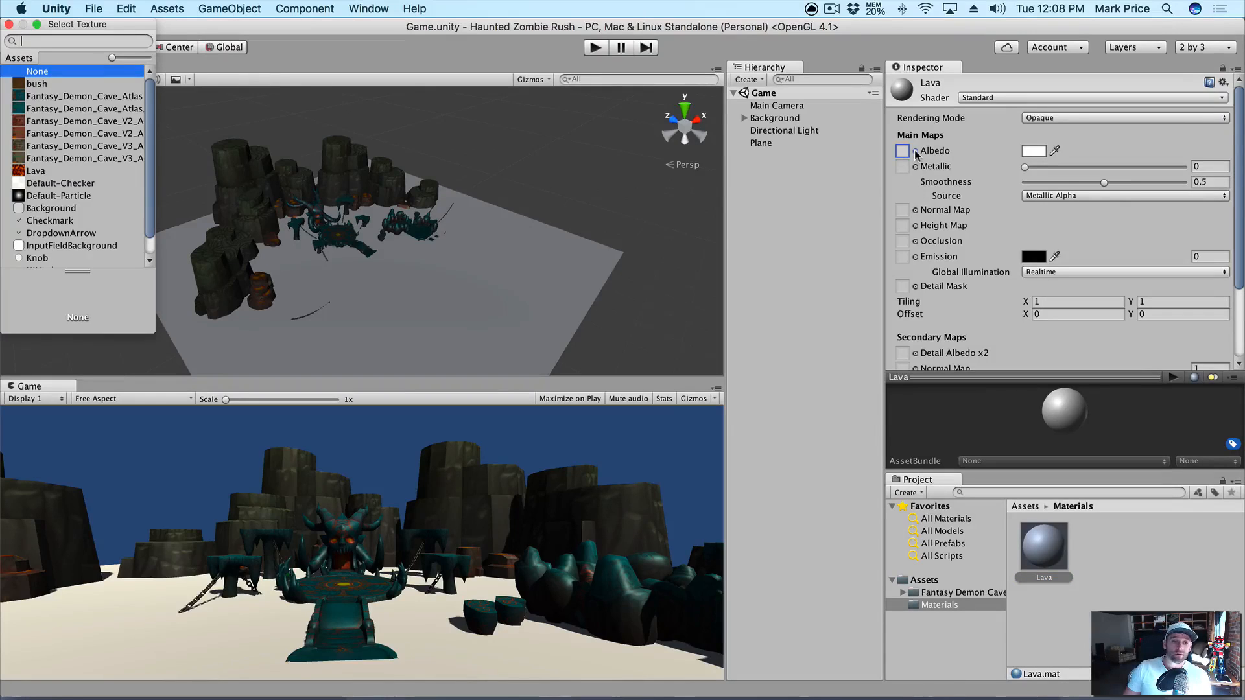
{"action": "left_click", "coordinate": [35, 174]}
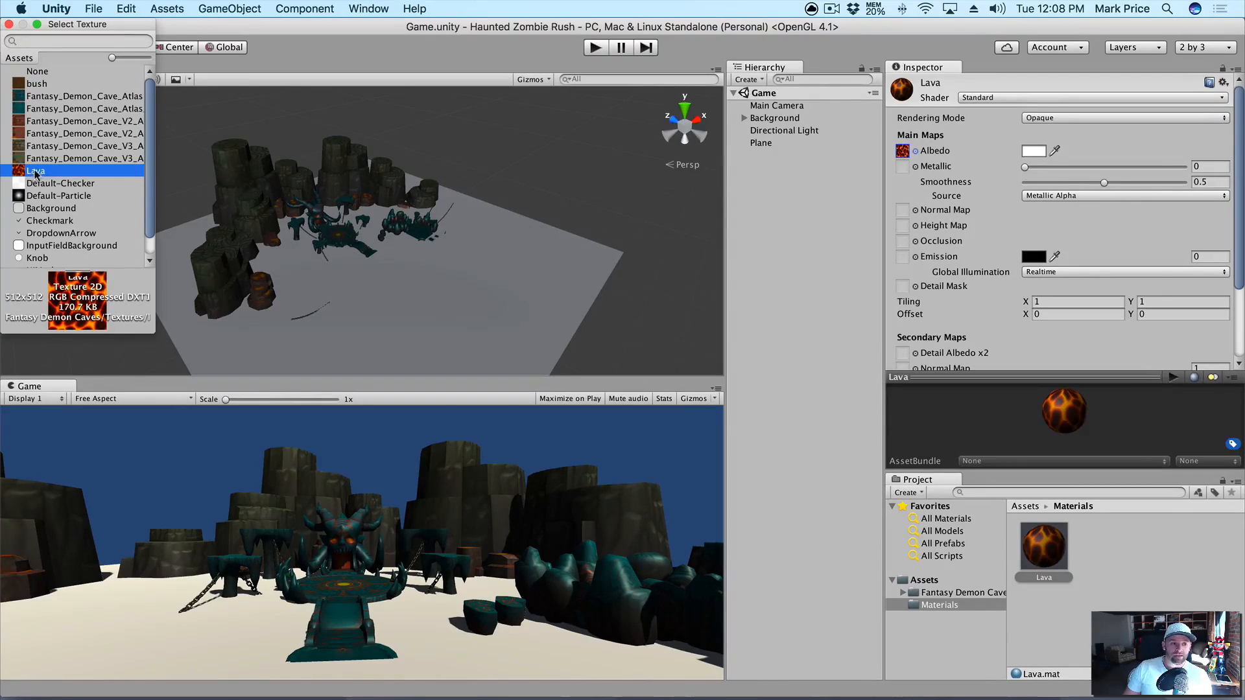
{"action": "double_click", "coordinate": [40, 174]}
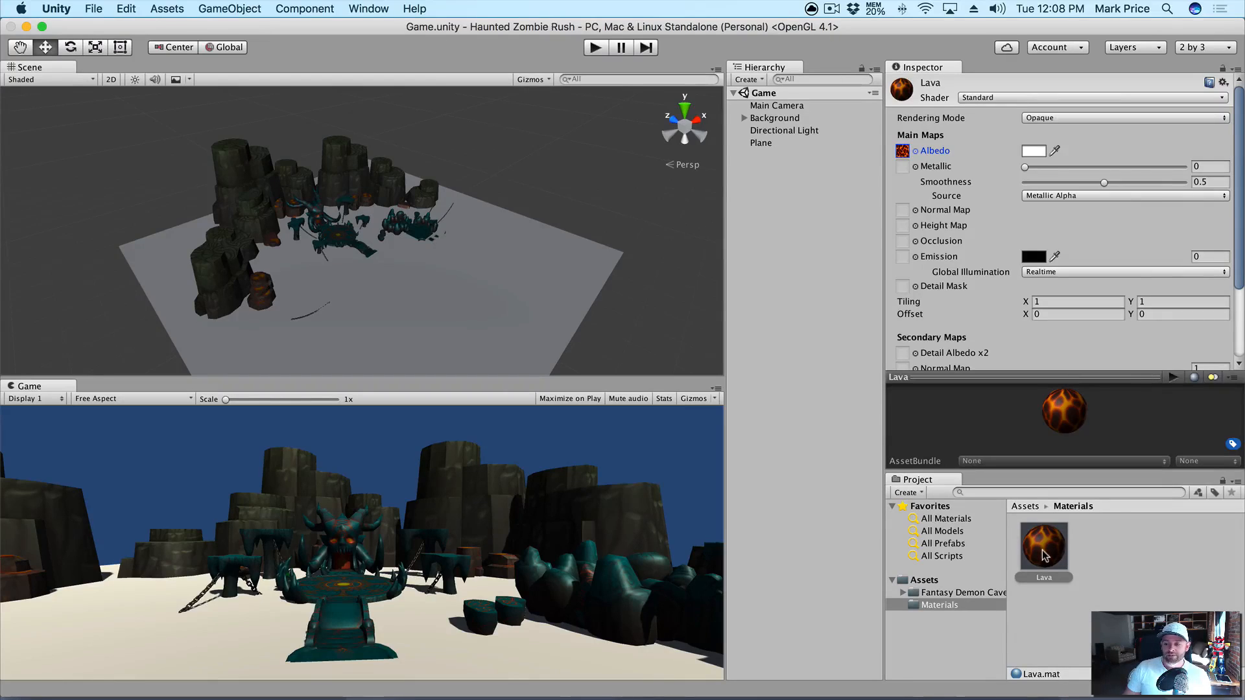
{"action": "left_click_drag", "start_coordinate": [1044, 554], "coordinate": [544, 268]}
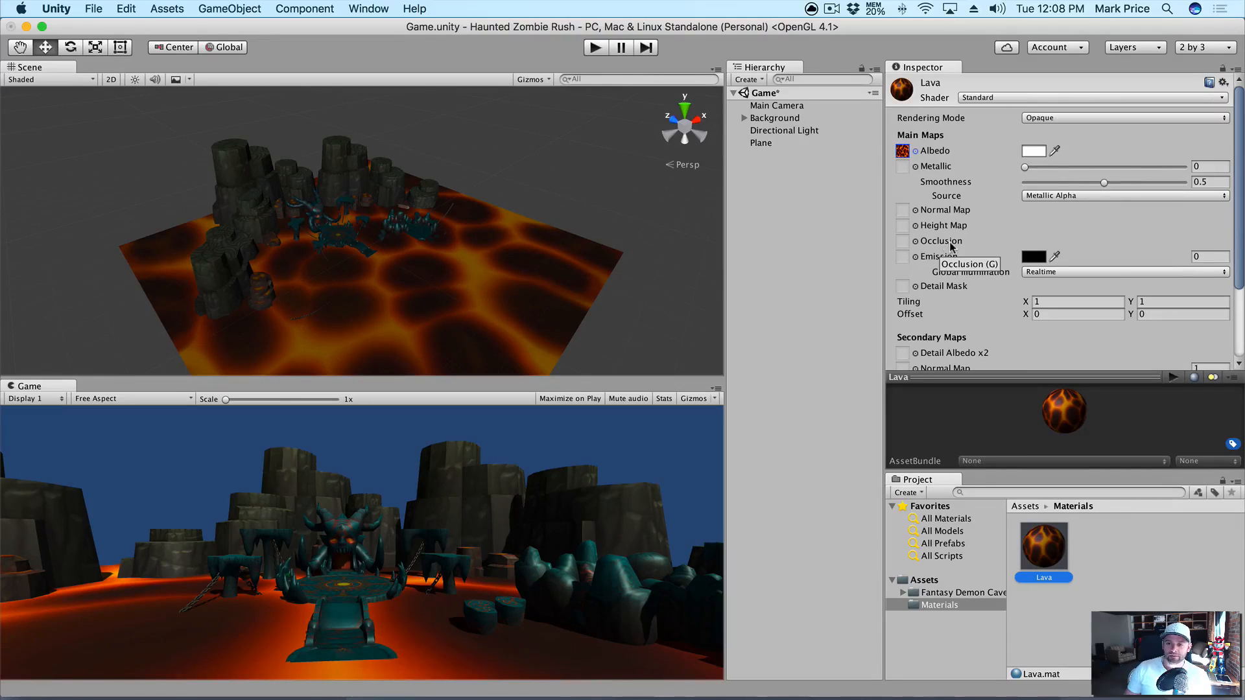
Step: Try a Secondary Maps tiling of X 4 and Y 4 on the Lava material and undo it
{"action": "scroll", "coordinate": [950, 253], "scroll_direction": "down", "scroll_amount": 4}
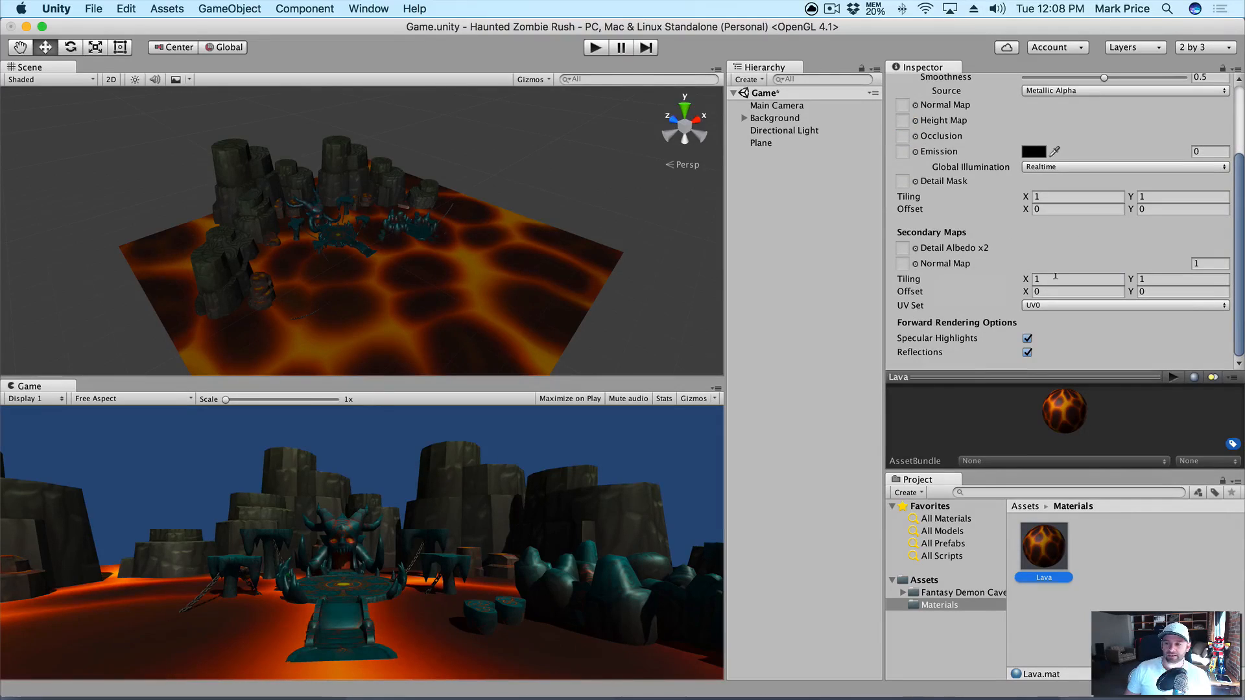
{"action": "left_click", "coordinate": [1056, 277]}
{"action": "type", "text": "4"}
{"action": "key", "text": "Tab"}
{"action": "type", "text": "4"}
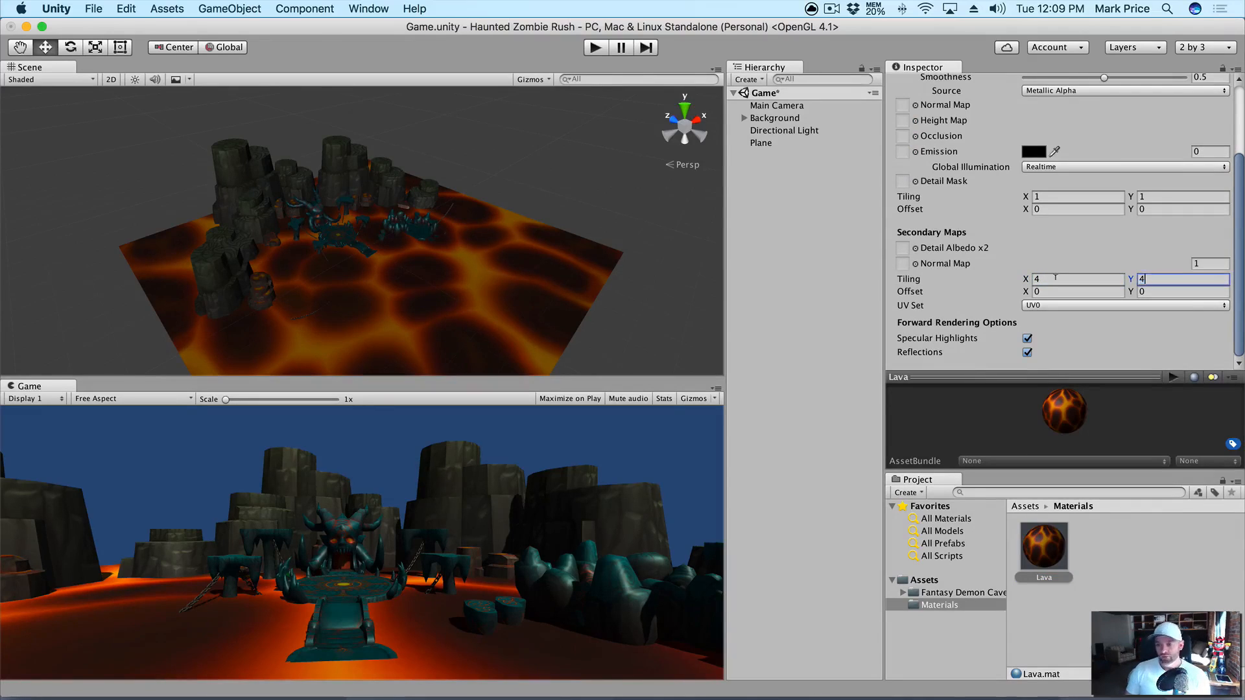
{"action": "key", "text": "Tab"}
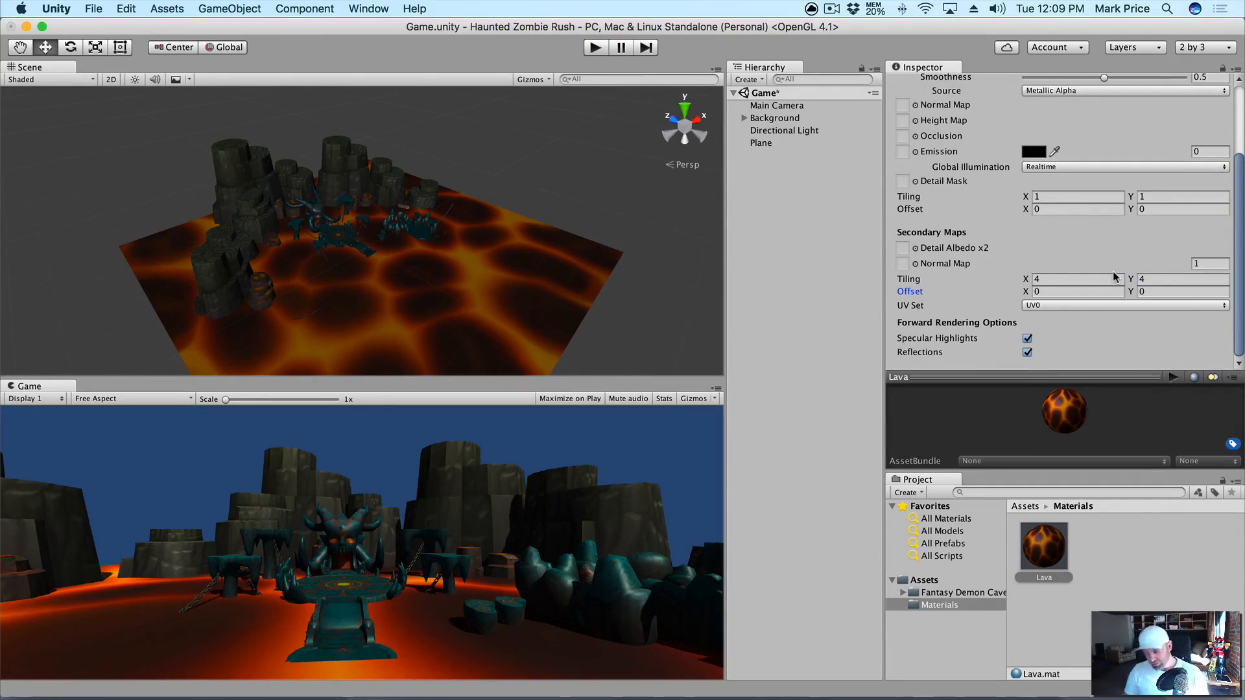
{"action": "key", "text": "super+z"}
{"action": "key", "text": "super+z"}
Step: Set the Lava material's Main Maps tiling to X 4 and Y 4
{"action": "left_click", "coordinate": [1038, 196]}
{"action": "type", "text": "4"}
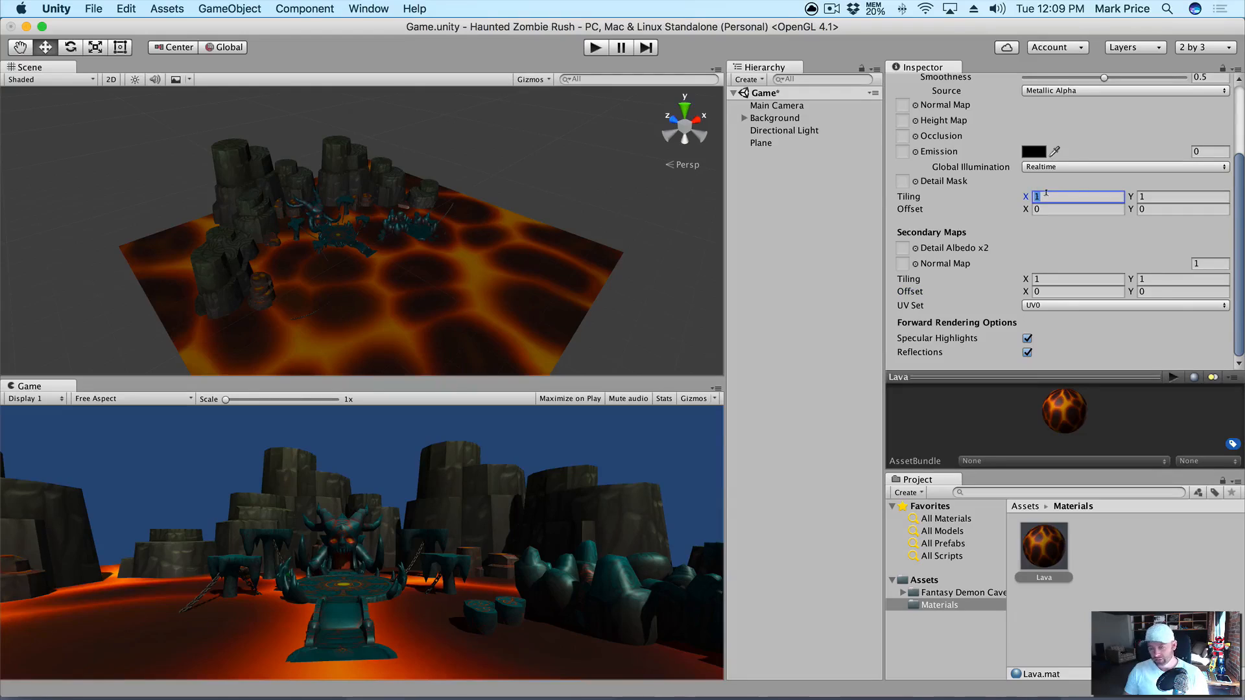
{"action": "key", "text": "Tab"}
{"action": "type", "text": "4"}
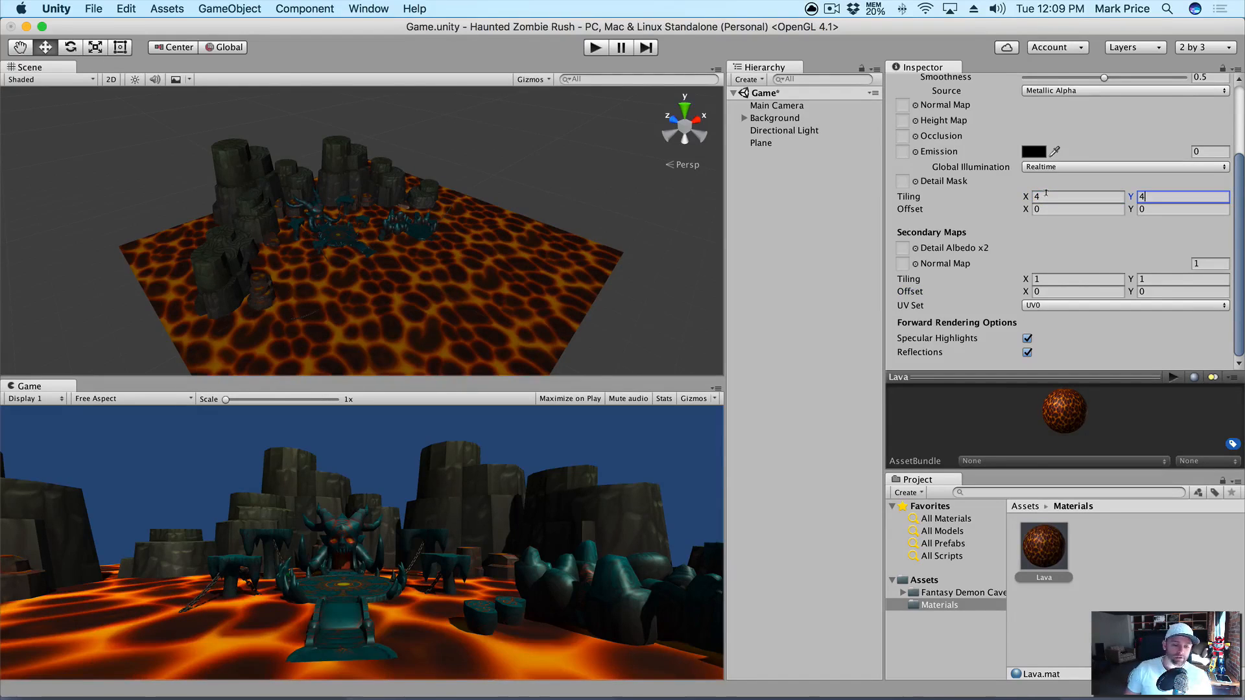
Step: Increase the Lava material's Main Maps tiling to X 6 and Y 6
{"action": "left_click", "coordinate": [1046, 200]}
{"action": "type", "text": "6"}
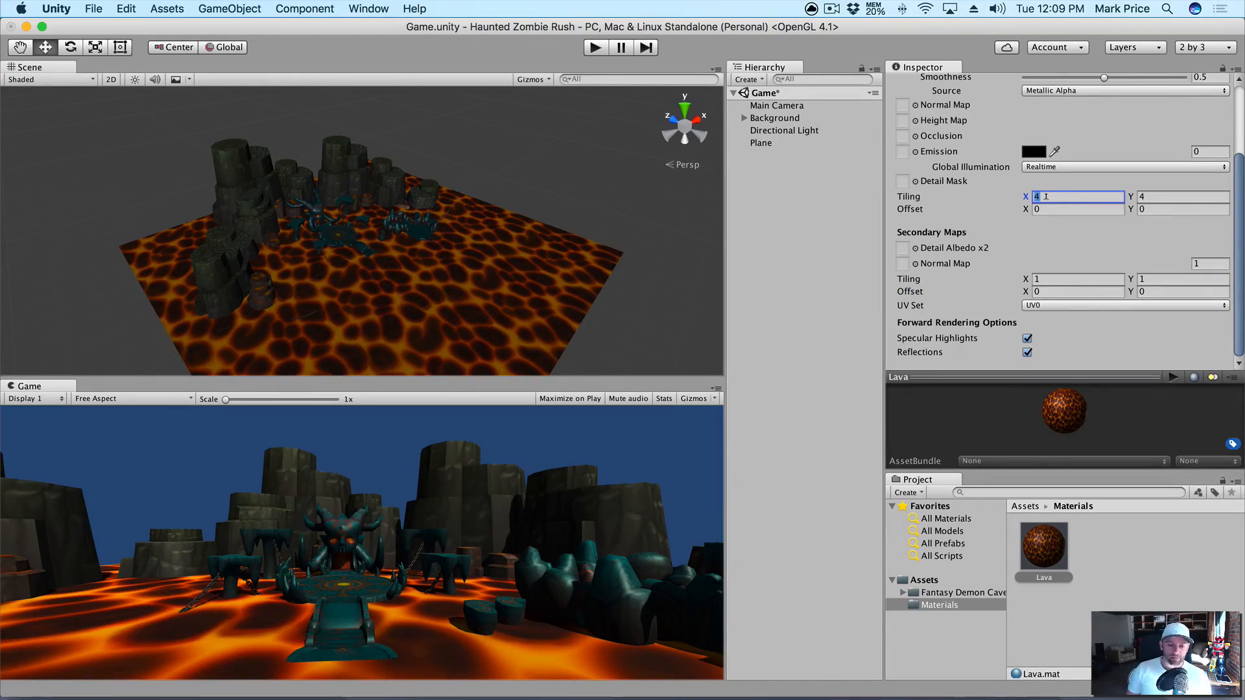
{"action": "key", "text": "Tab"}
{"action": "type", "text": "6"}
{"action": "key", "text": "Tab"}
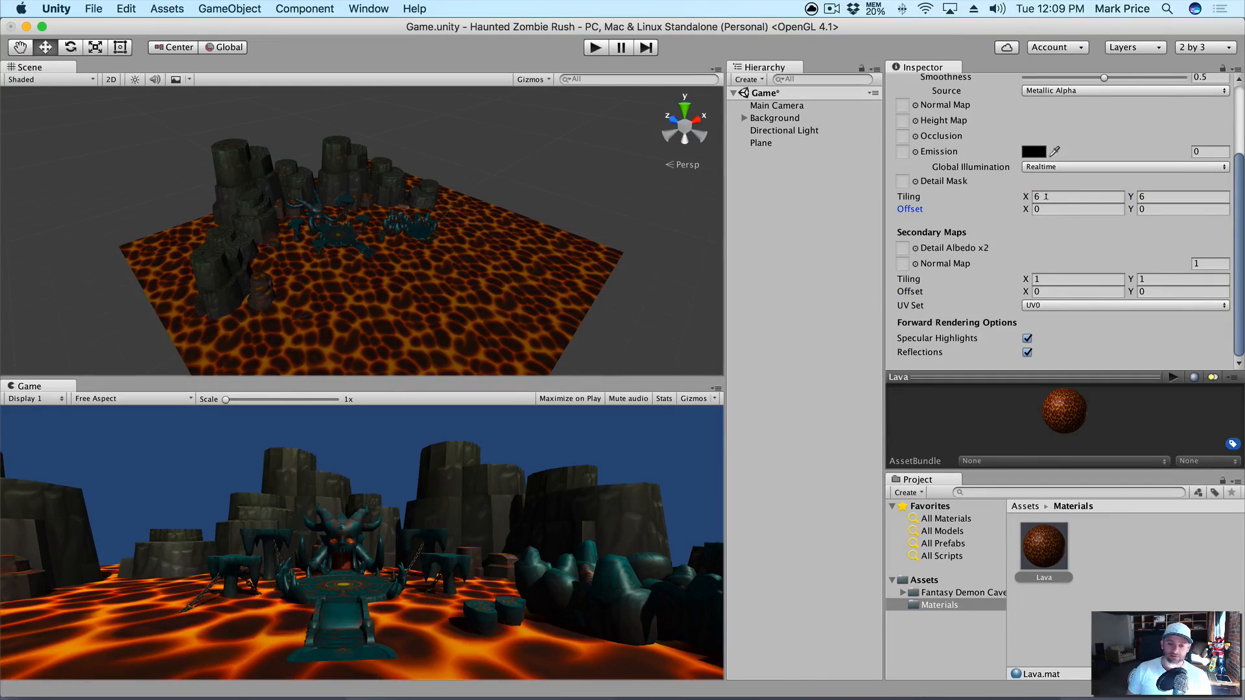
Step: Increase the Lava material's Main Maps tiling to X 8 and Y 8
{"action": "left_click", "coordinate": [1049, 194]}
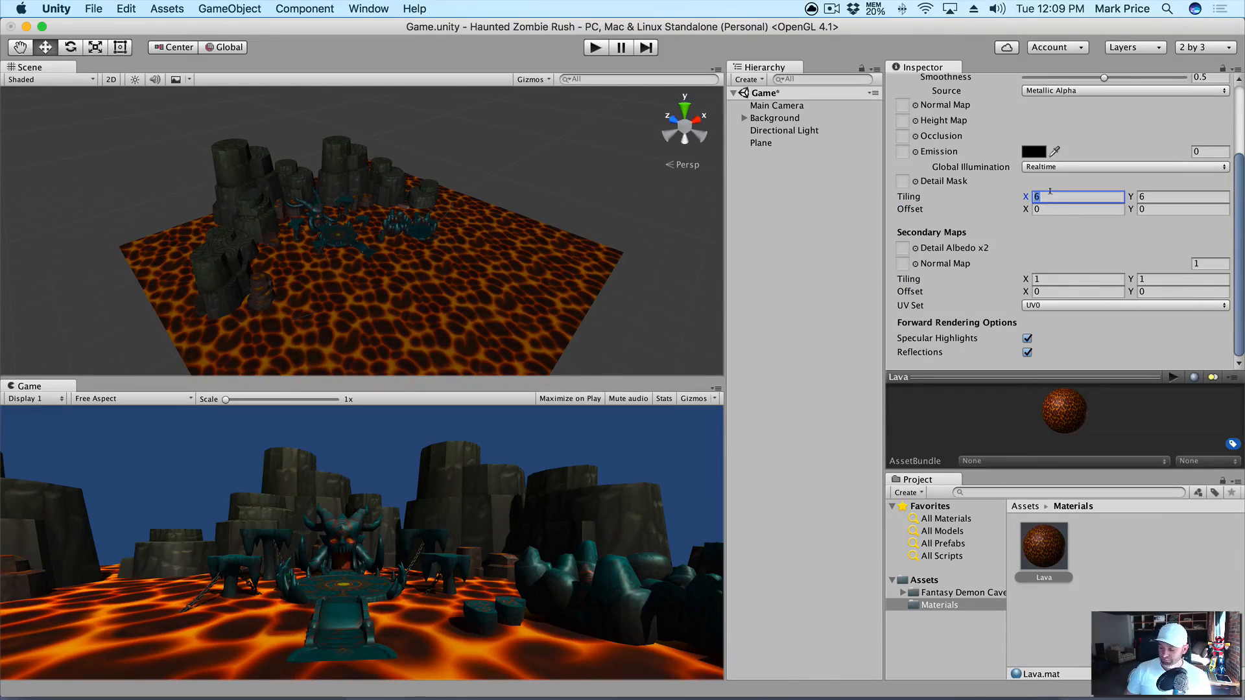
{"action": "type", "text": "8"}
{"action": "key", "text": "Tab"}
{"action": "type", "text": "8"}
{"action": "key", "text": "Tab"}
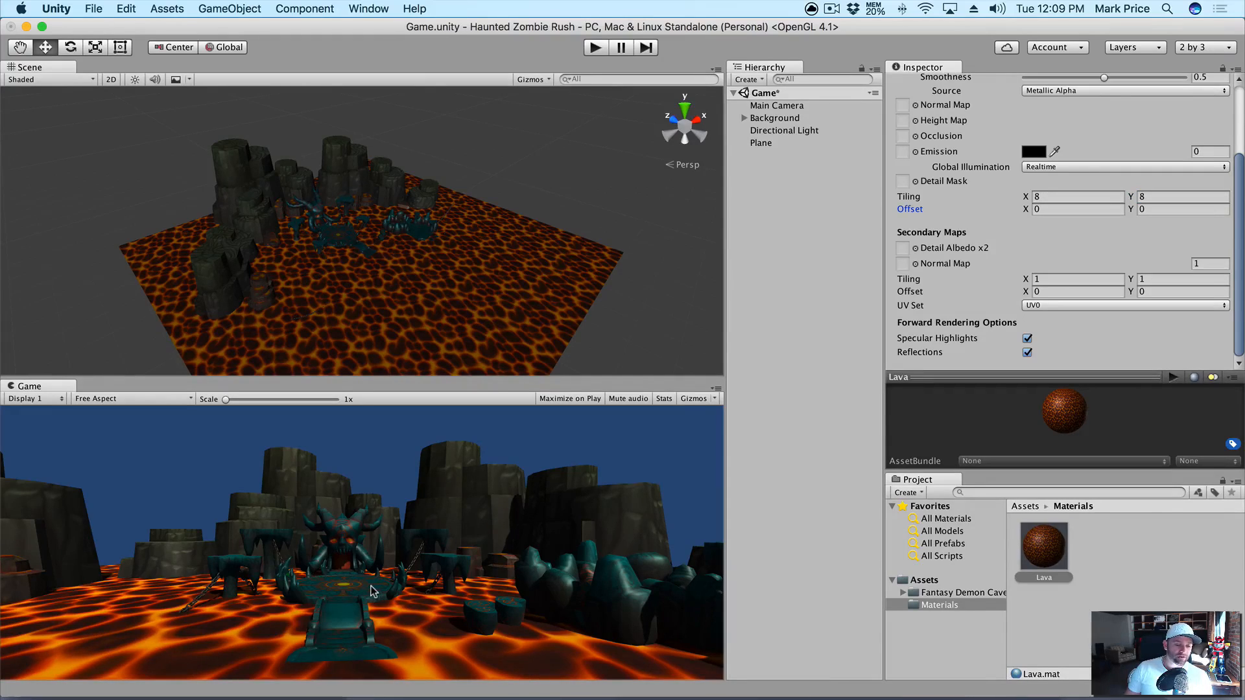
Step: Try a Main Maps tiling of X 12 and Y 12 on the Lava material
{"action": "left_click", "coordinate": [1051, 195]}
{"action": "type", "text": "12"}
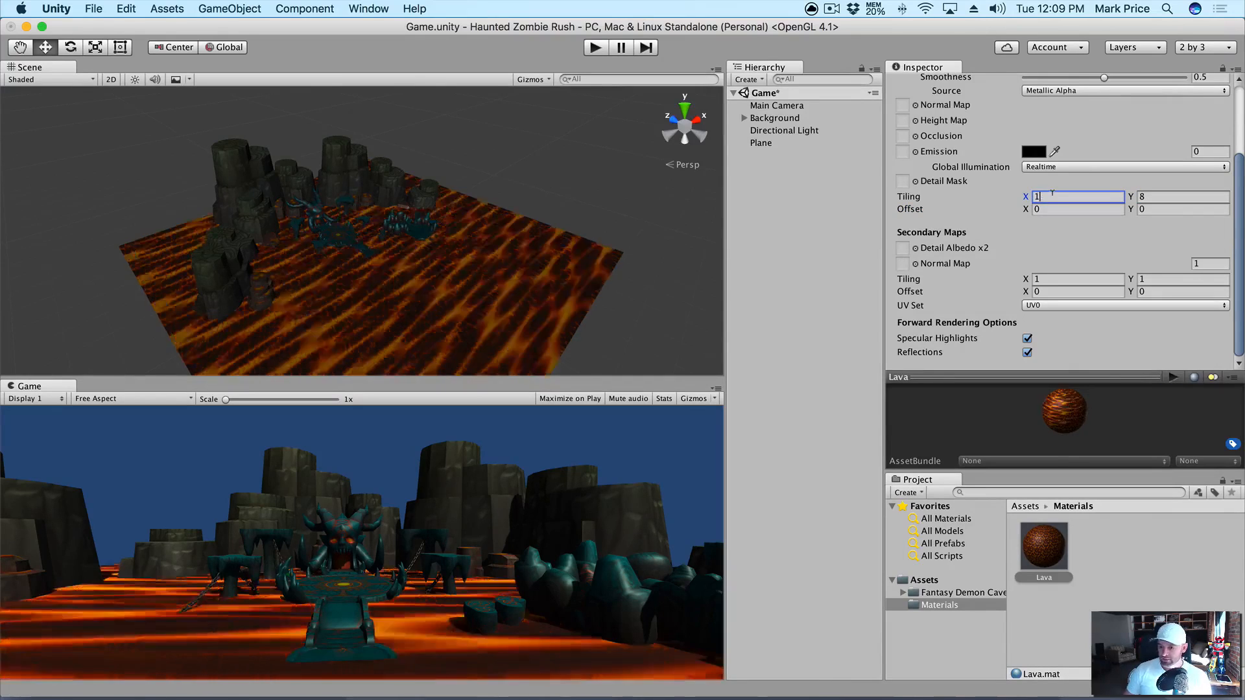
{"action": "key", "text": "Tab"}
{"action": "type", "text": "12"}
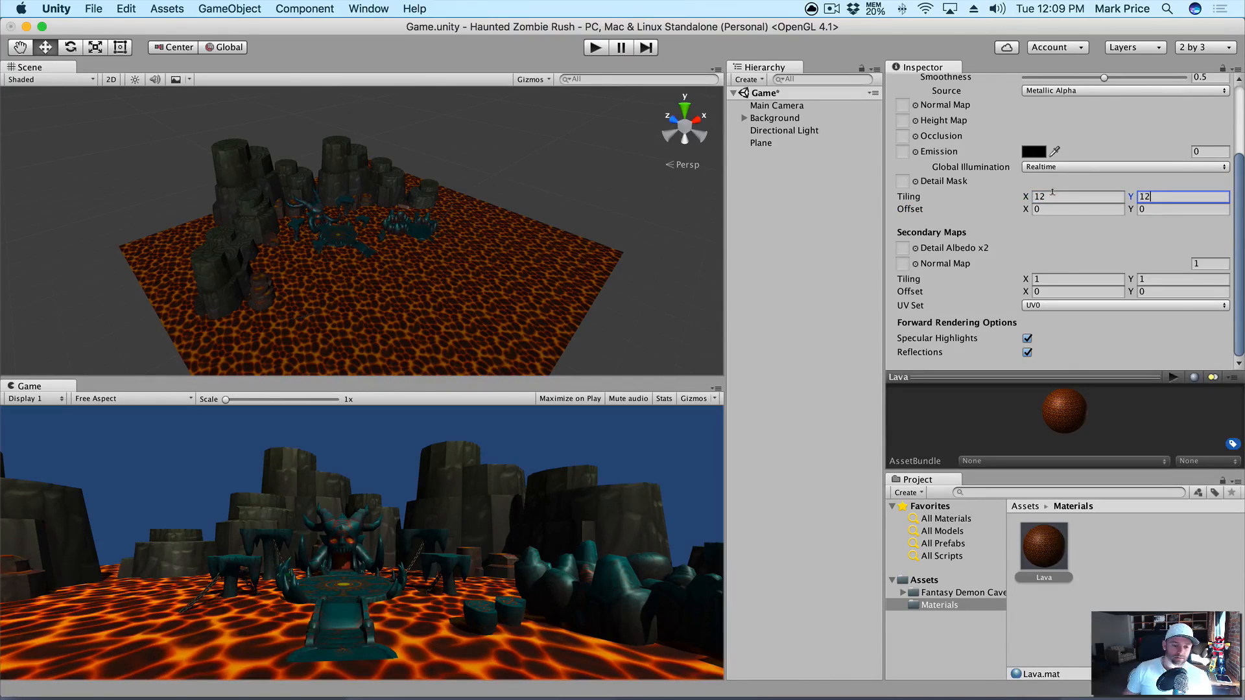
{"action": "left_click", "coordinate": [1062, 194]}
{"action": "key", "text": "Tab"}
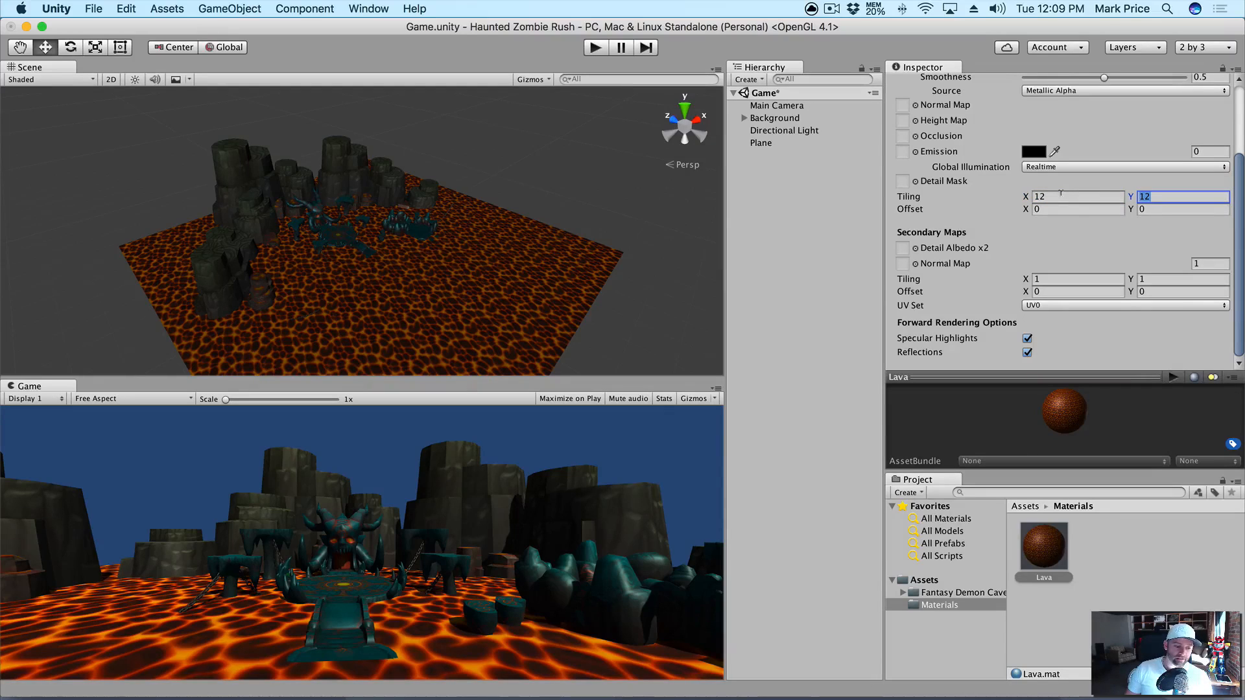
Step: Set the Lava material's Main Maps tiling back to X 1 and Y 1
{"action": "left_click", "coordinate": [1059, 195]}
{"action": "type", "text": "1"}
{"action": "key", "text": "Tab"}
{"action": "type", "text": "1"}
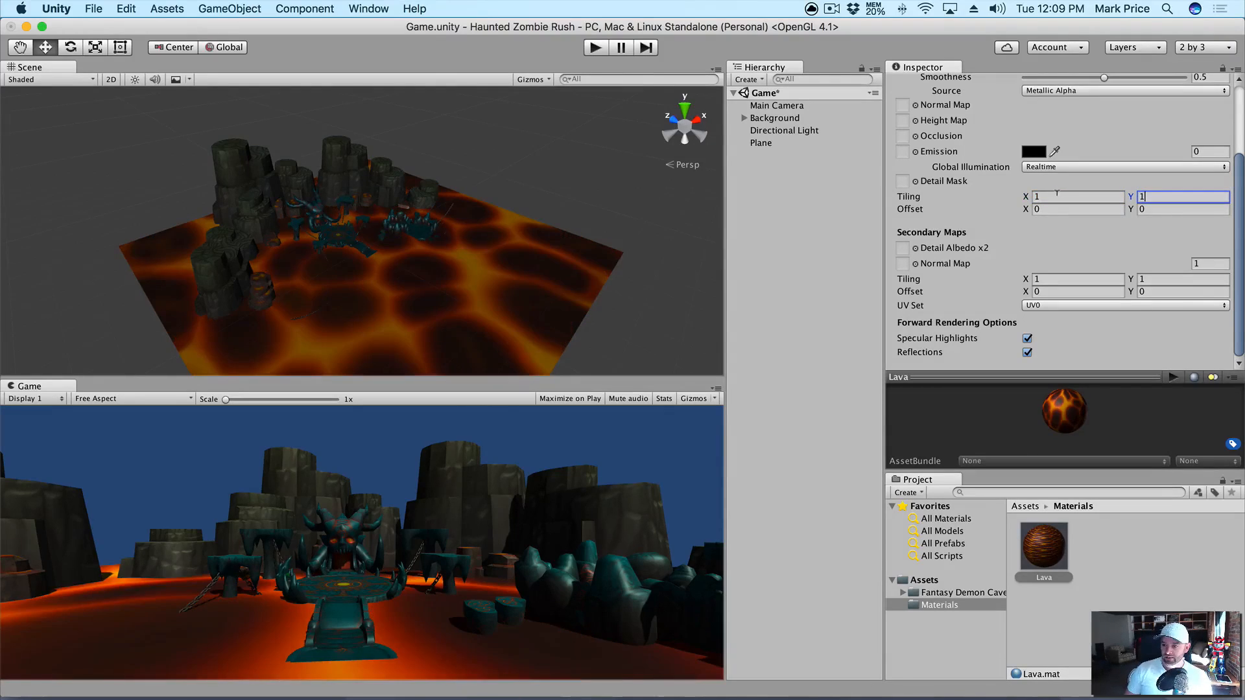
Step: Set the Lava material's Main Maps tiling to X 10 and Y 10 and save the scene
{"action": "left_click", "coordinate": [1057, 192]}
{"action": "type", "text": "10"}
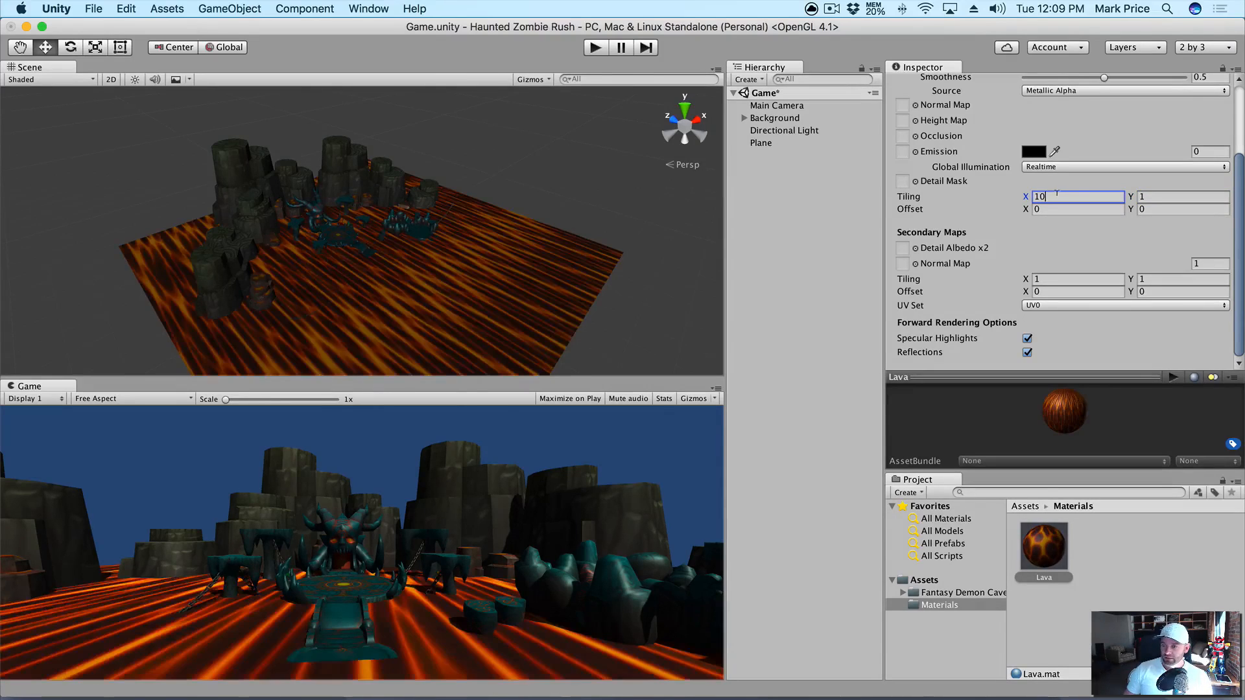
{"action": "key", "text": "Tab"}
{"action": "type", "text": "10"}
{"action": "key", "text": "Tab"}
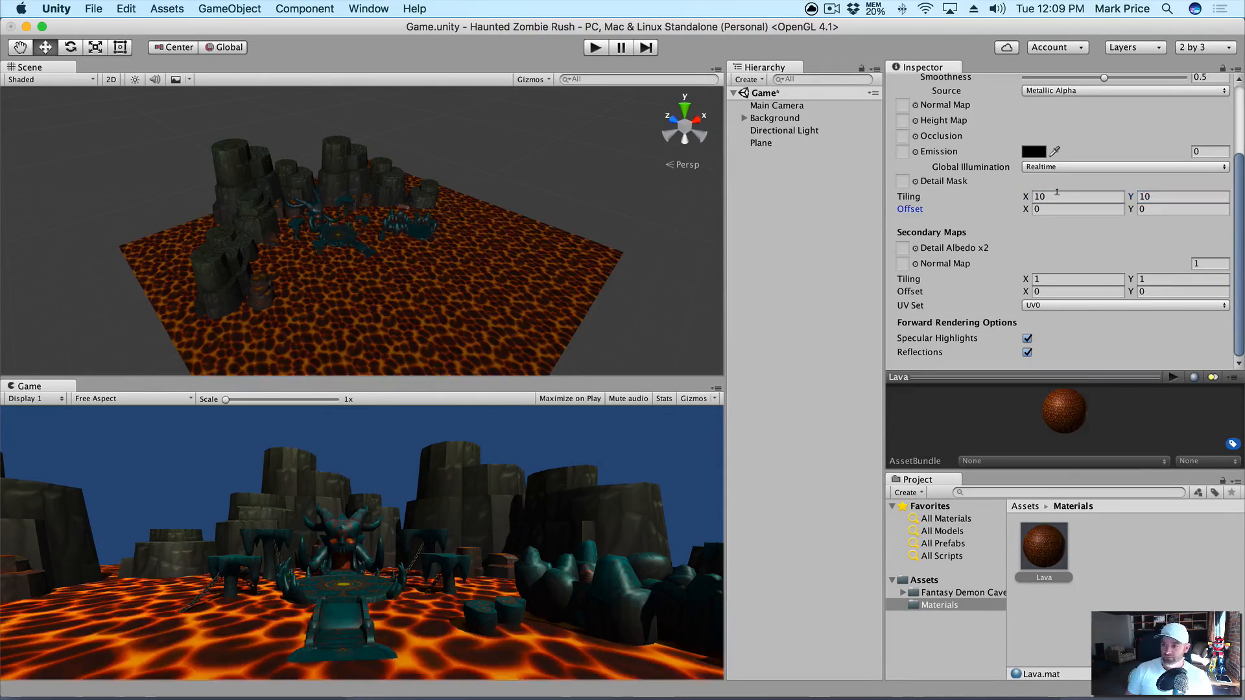
{"action": "key", "text": "super+s"}
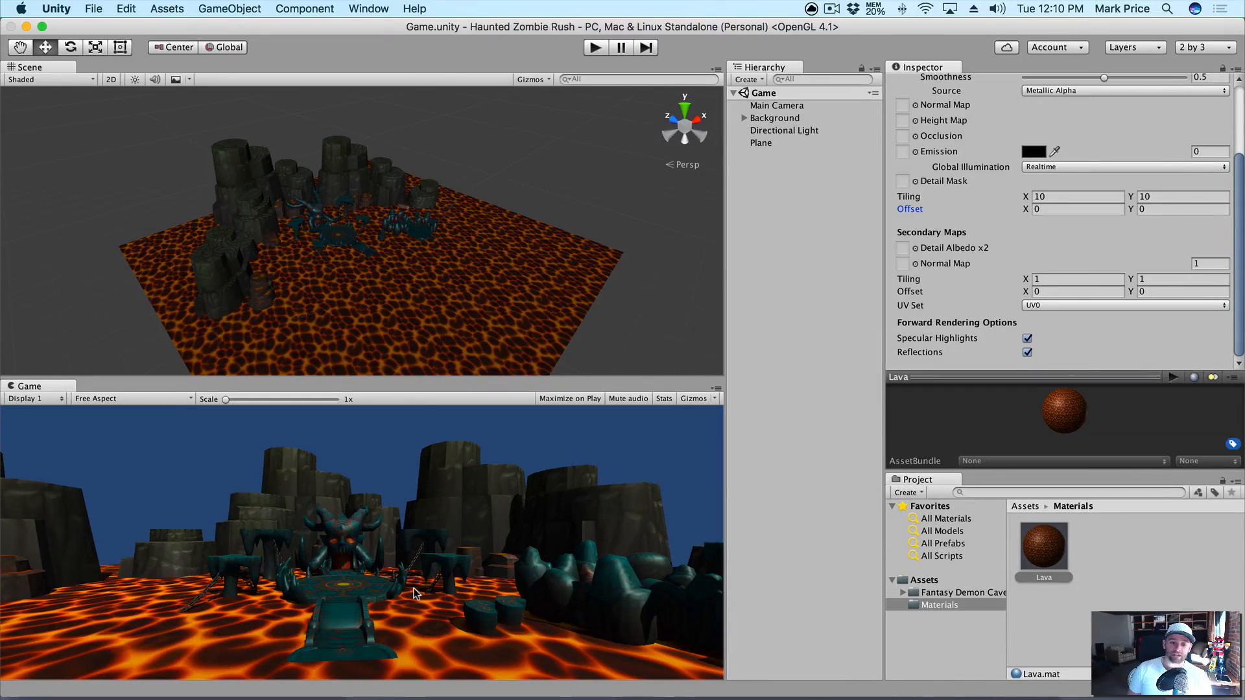
Step: Disable the Directional Light object and enable it again to compare the scene with and without its lighting
{"action": "left_click", "coordinate": [799, 132]}
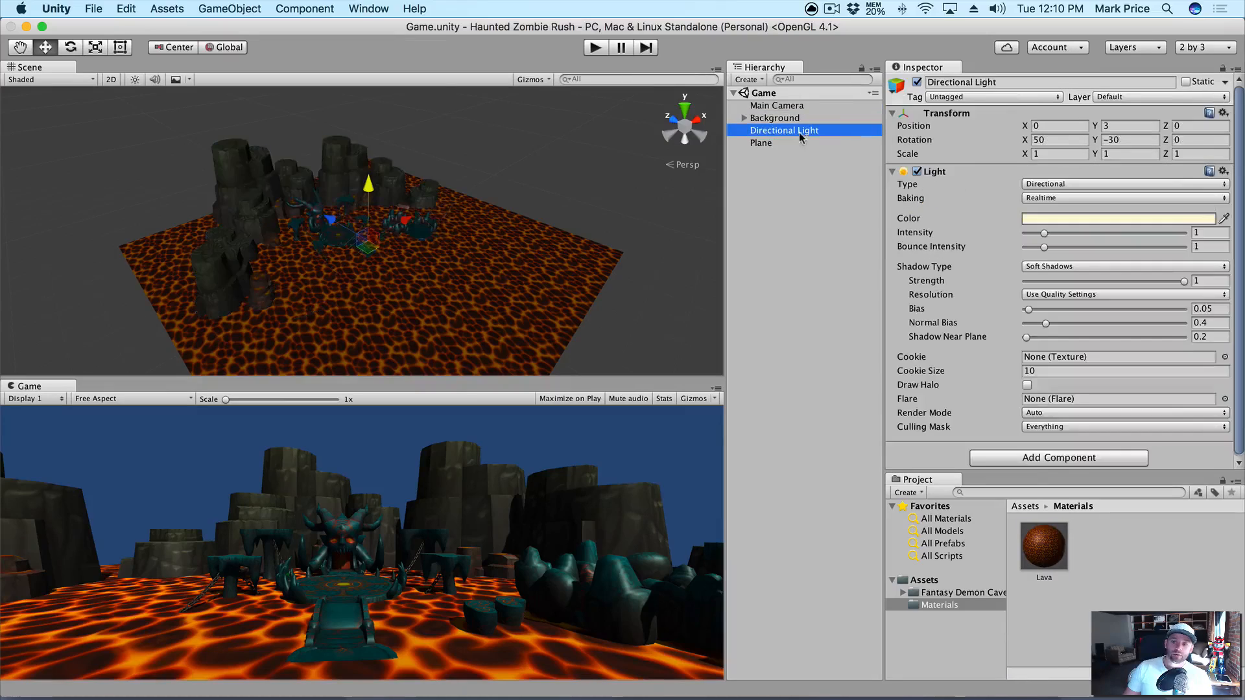
{"action": "left_click", "coordinate": [917, 82]}
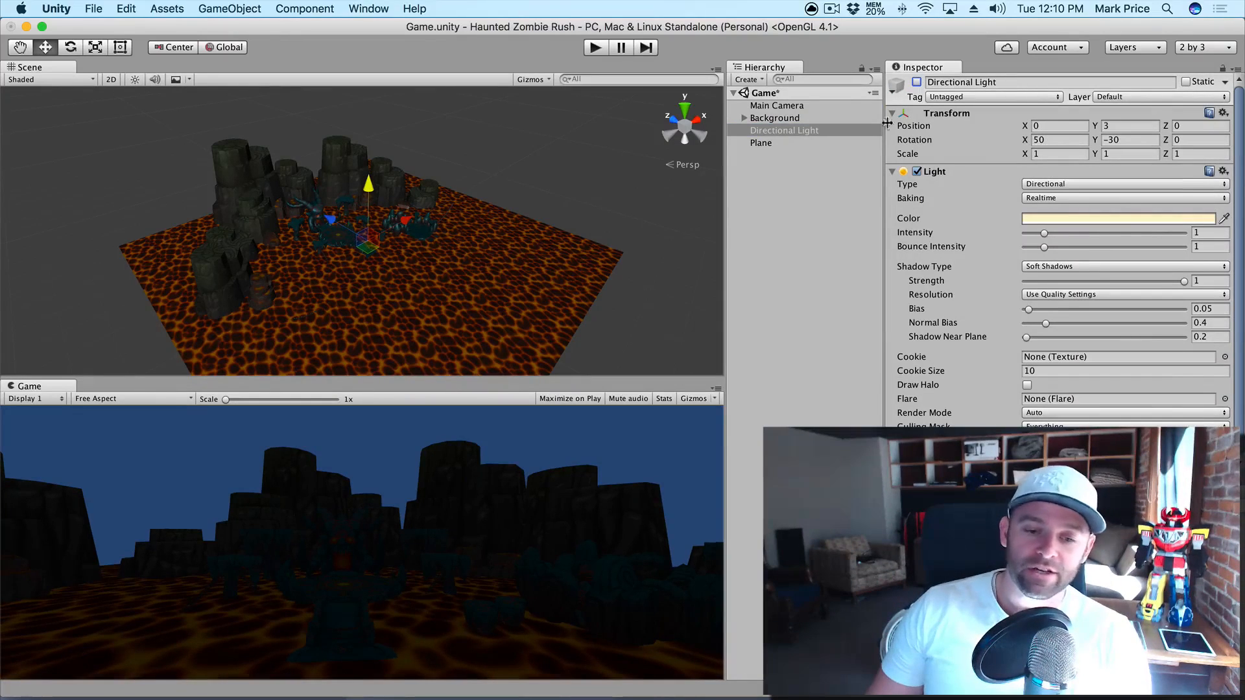
{"action": "left_click", "coordinate": [917, 82]}
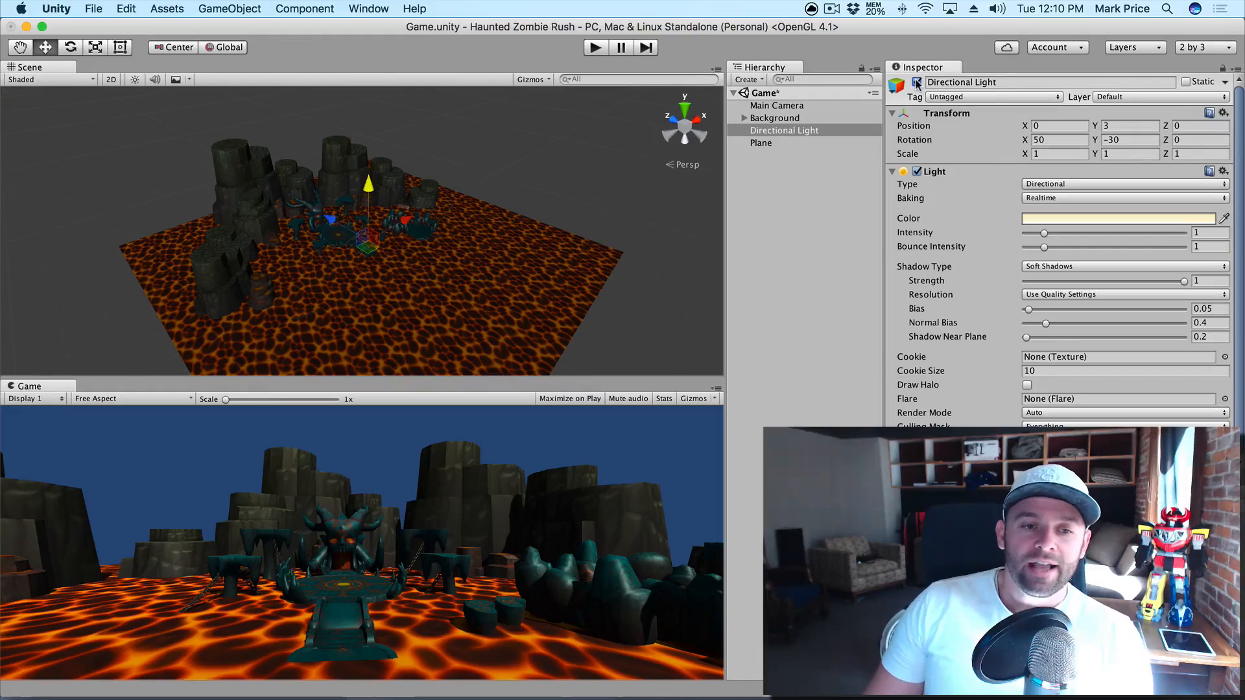